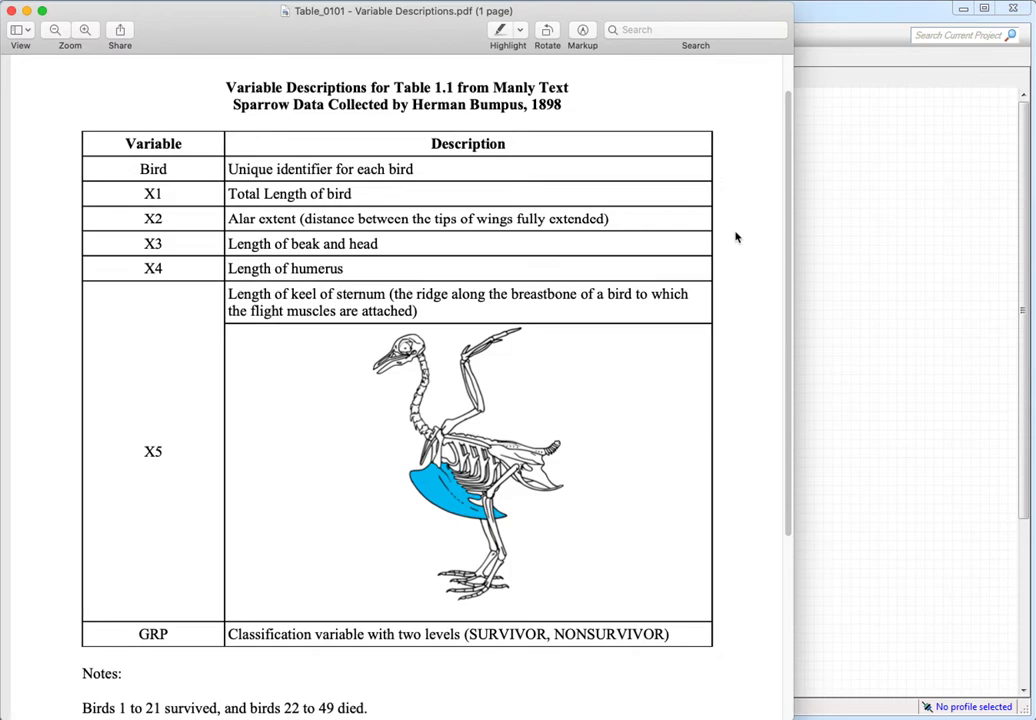
# Step: Close the Table_0101 - Variable Descriptions.pdf preview window
pyautogui.click(26, 11)
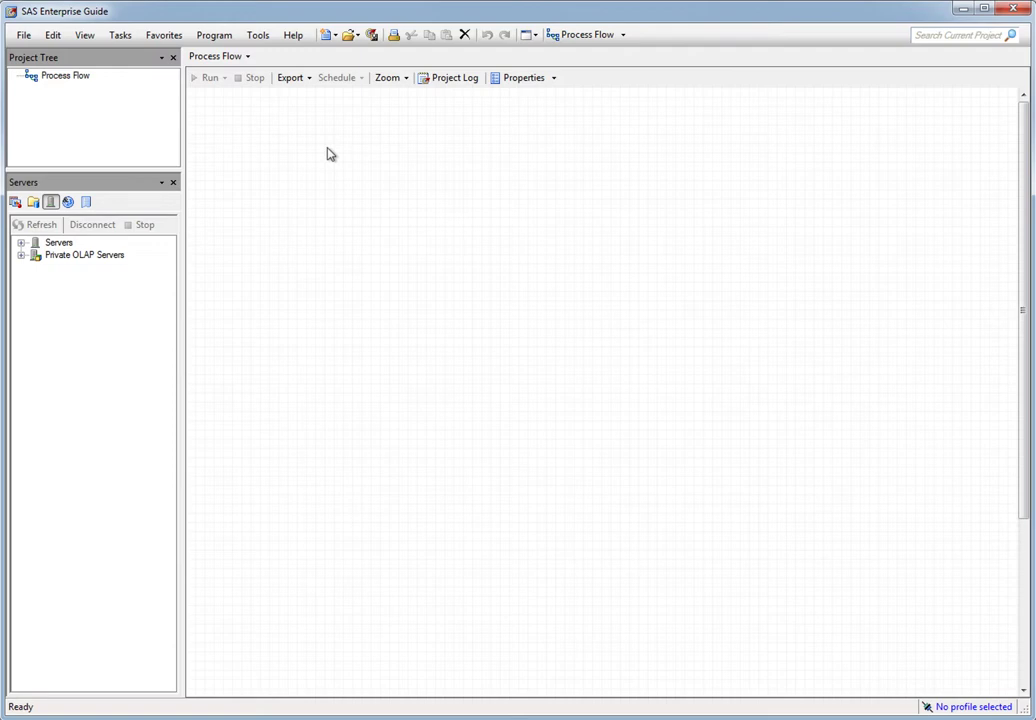
# Step: Open table0101 from the sas_data folder into the project as a data grid
pyautogui.click(23, 35)
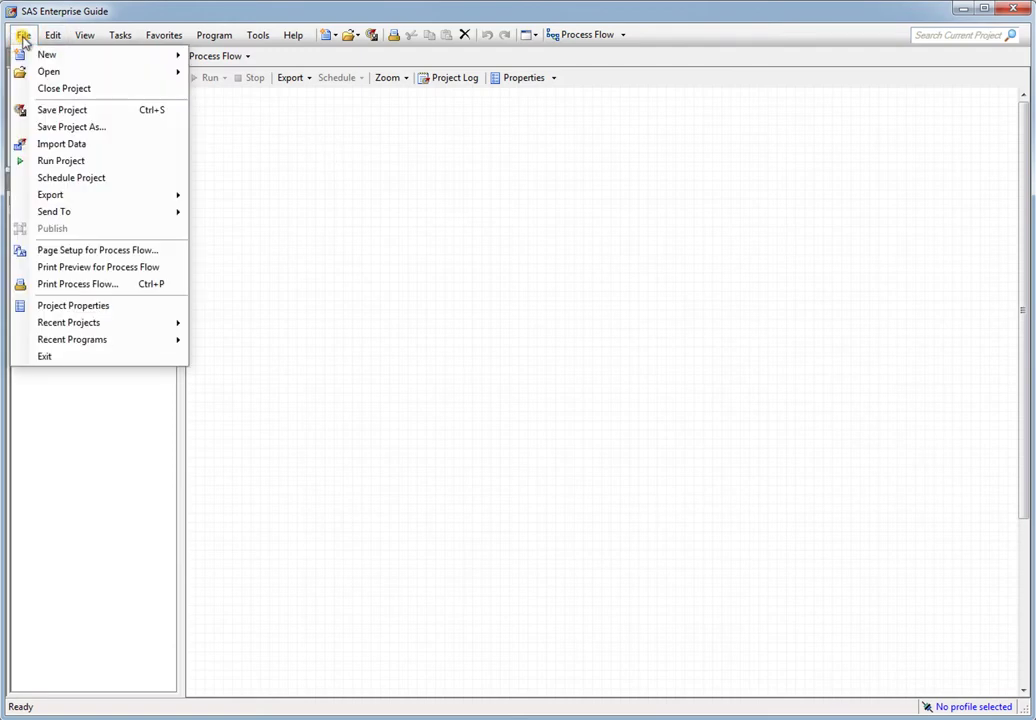
pyautogui.moveTo(44, 76)
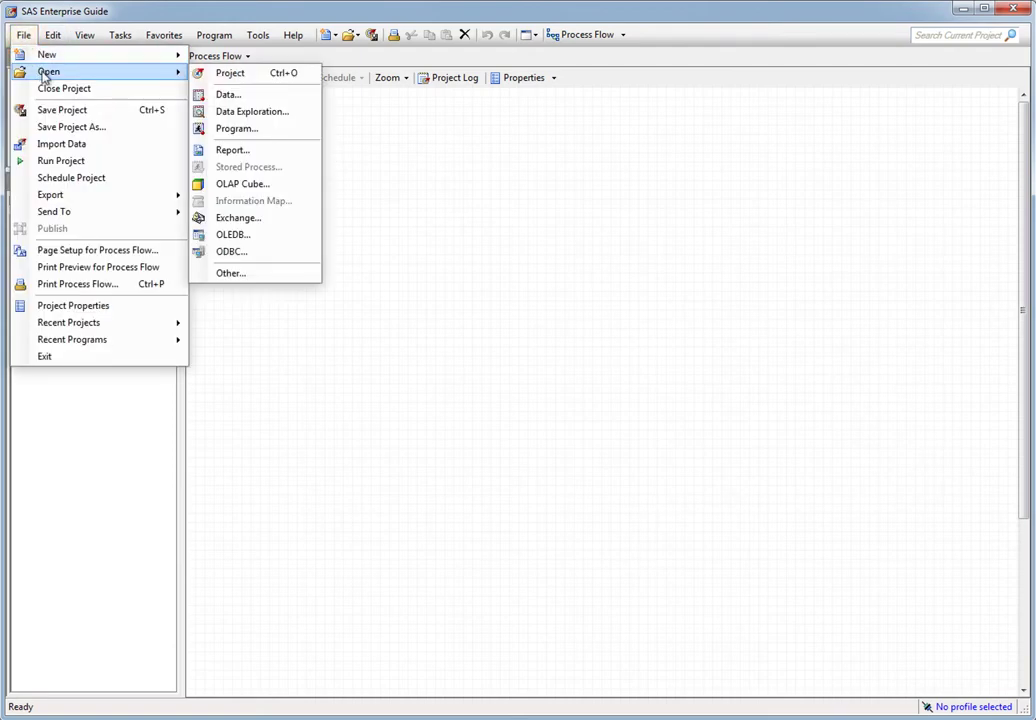
pyautogui.click(243, 98)
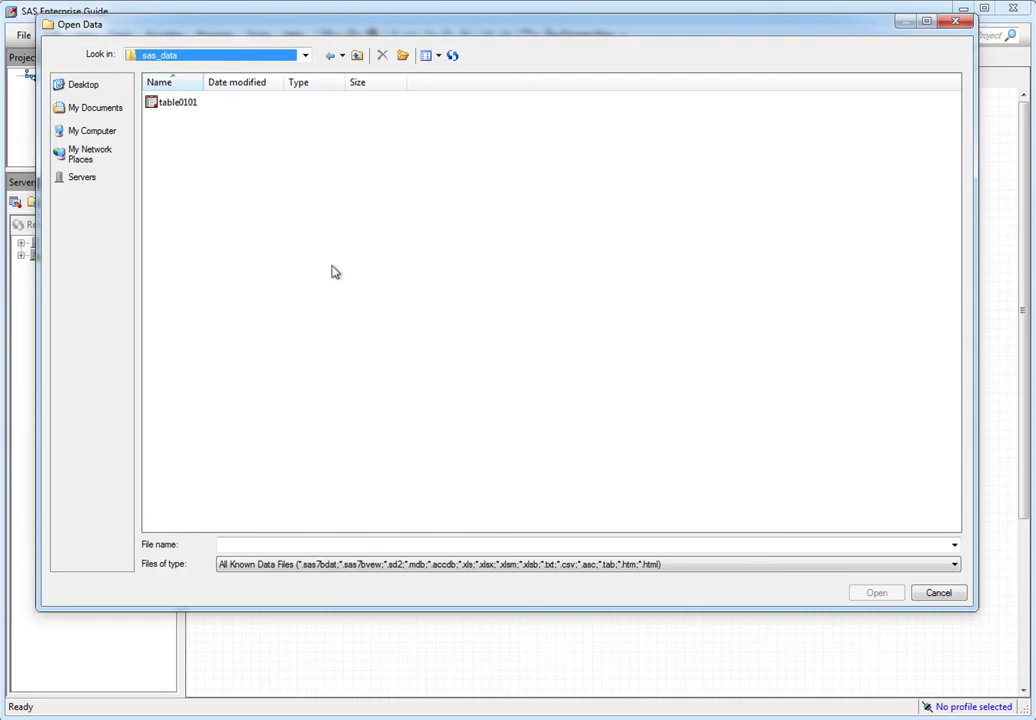
pyautogui.click(177, 106)
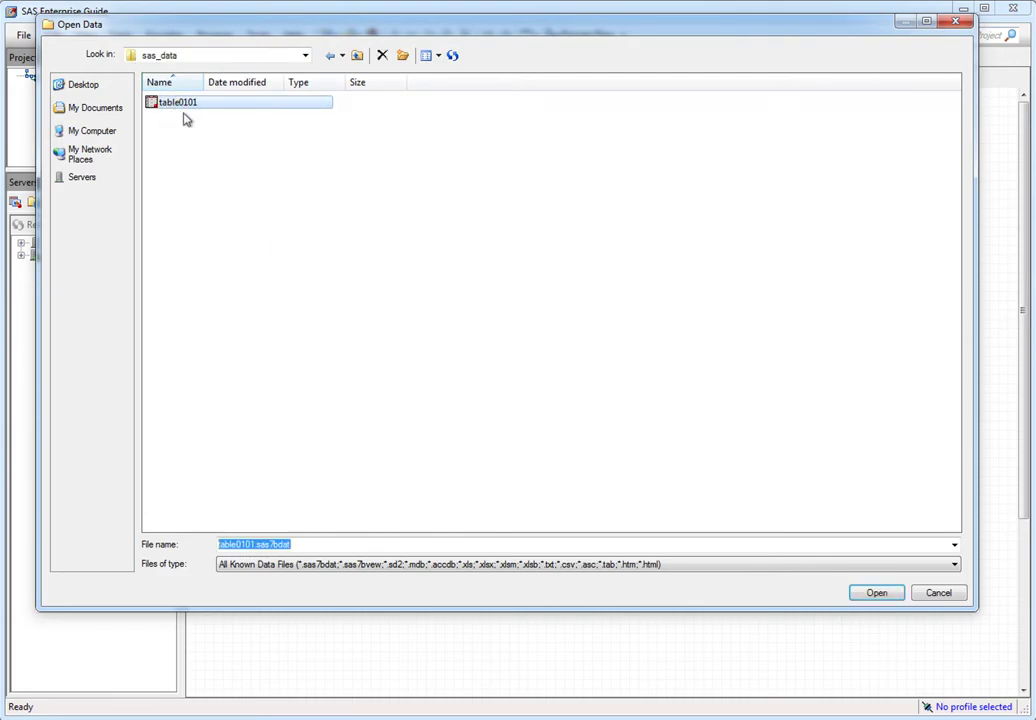
pyautogui.click(876, 593)
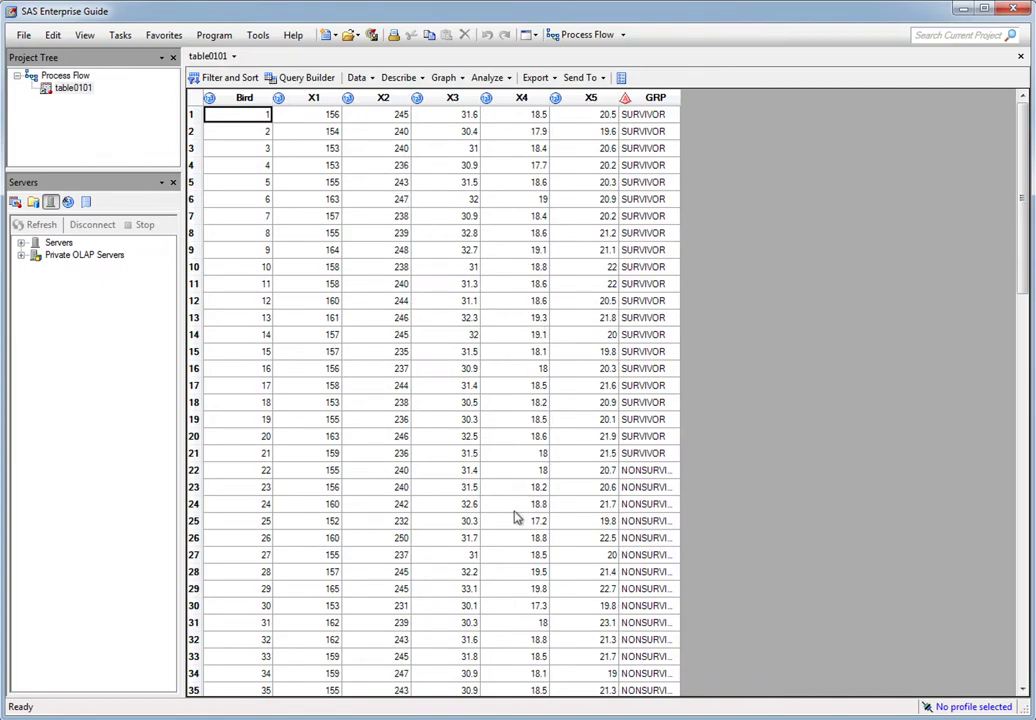
pyautogui.scroll(-1, 518, 518)
pyautogui.scroll(1, 540, 521)
pyautogui.scroll(-5, 618, 391)
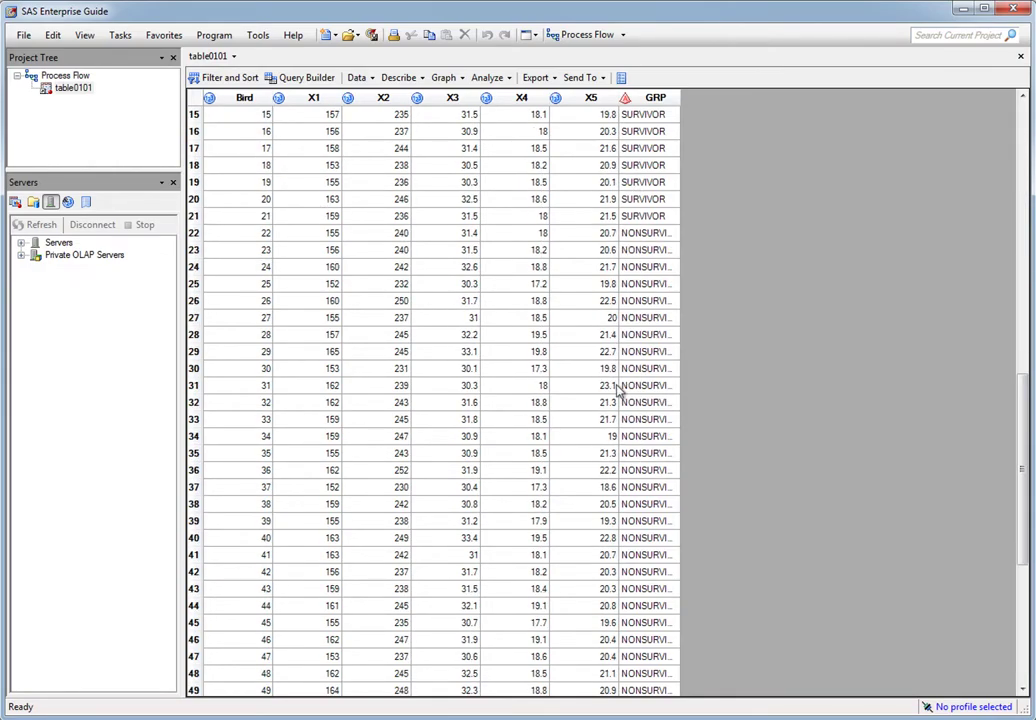
pyautogui.scroll(-1, 618, 391)
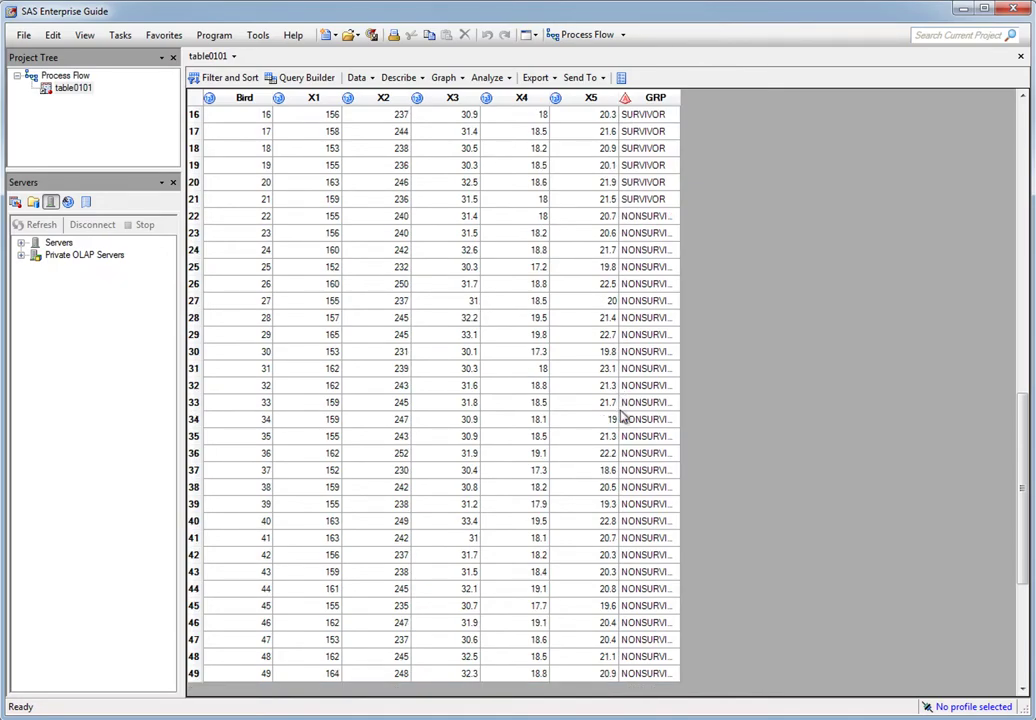
pyautogui.moveTo(1022, 550); pyautogui.dragTo(1016, 657)
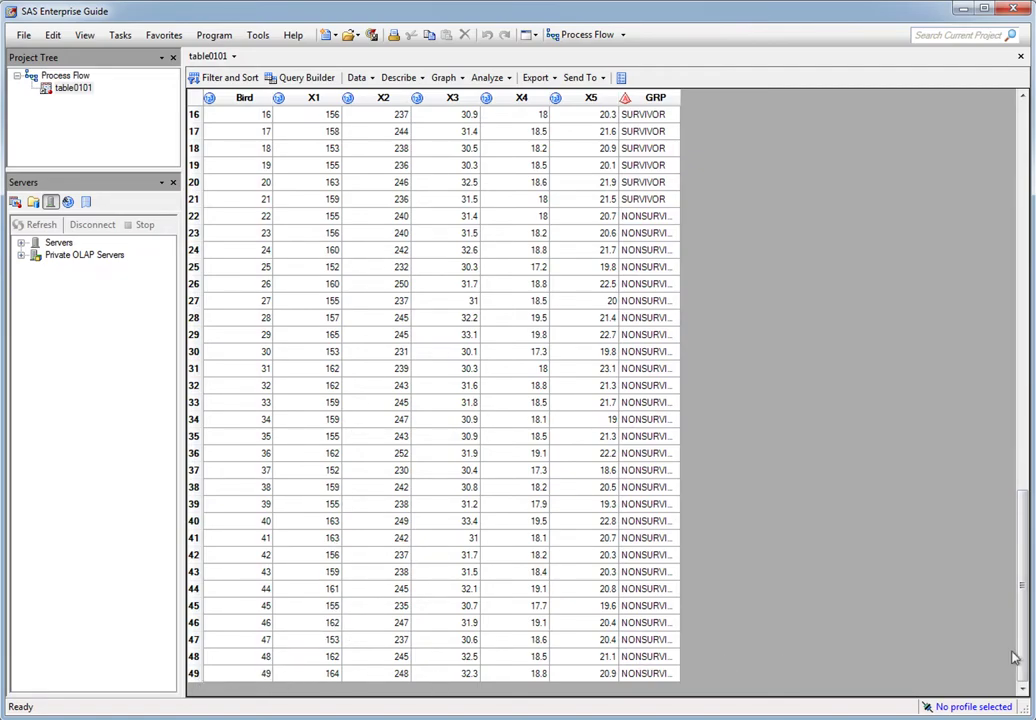
pyautogui.moveTo(1022, 655); pyautogui.dragTo(994, 229)
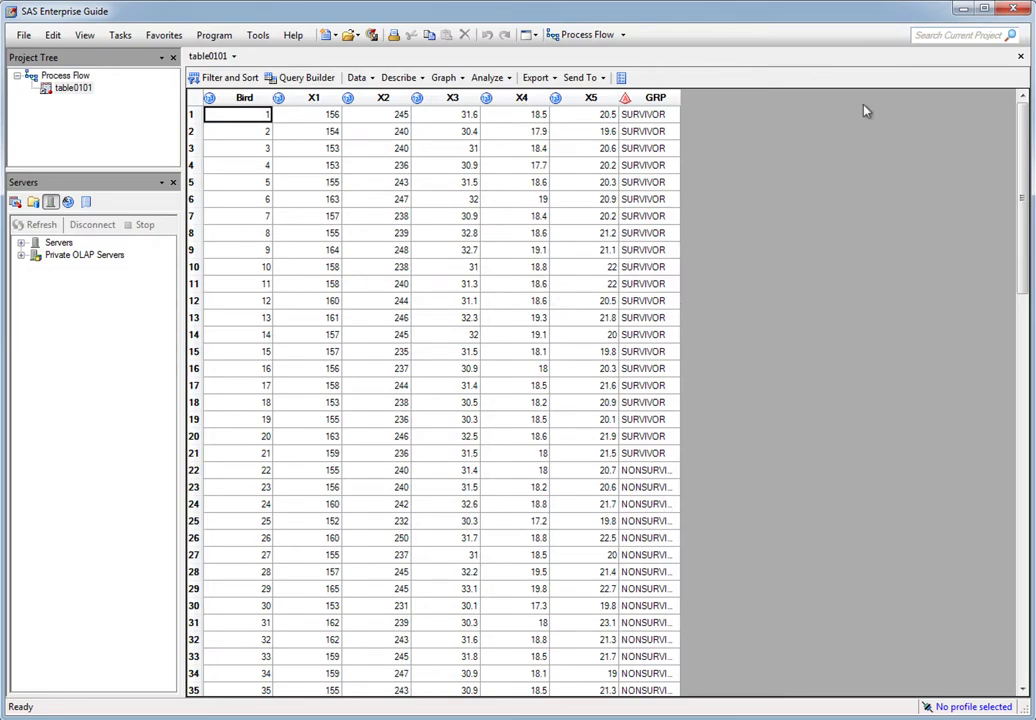
# Step: Reopen and review the table0101 bird measurements grid a few times, leaving it closed
pyautogui.click(1021, 60)
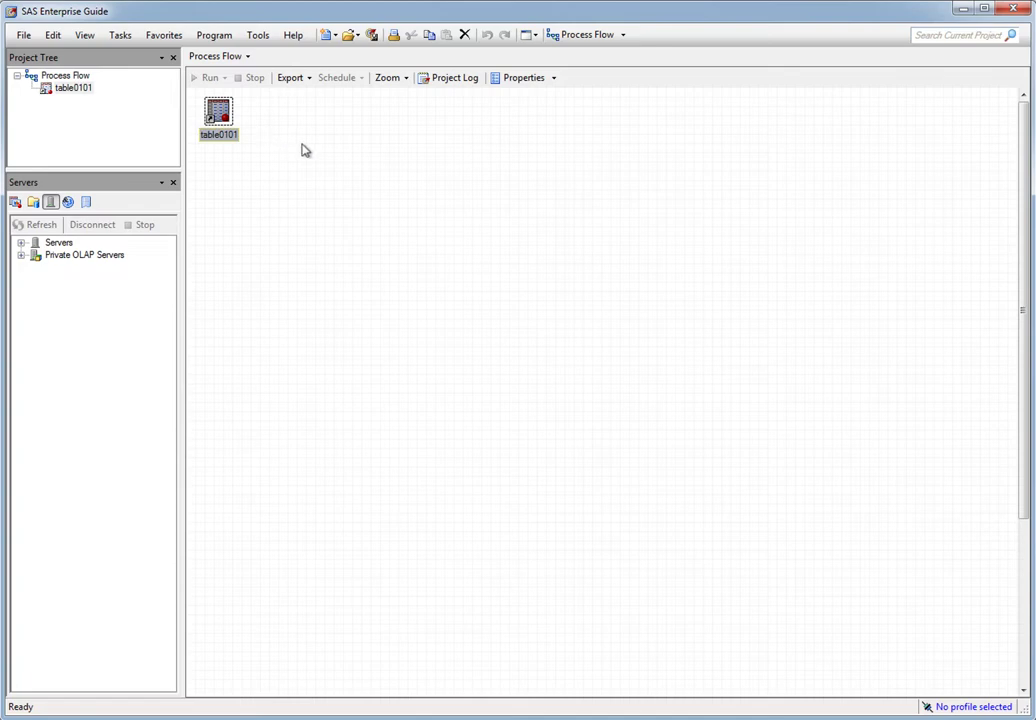
pyautogui.doubleClick(218, 112)
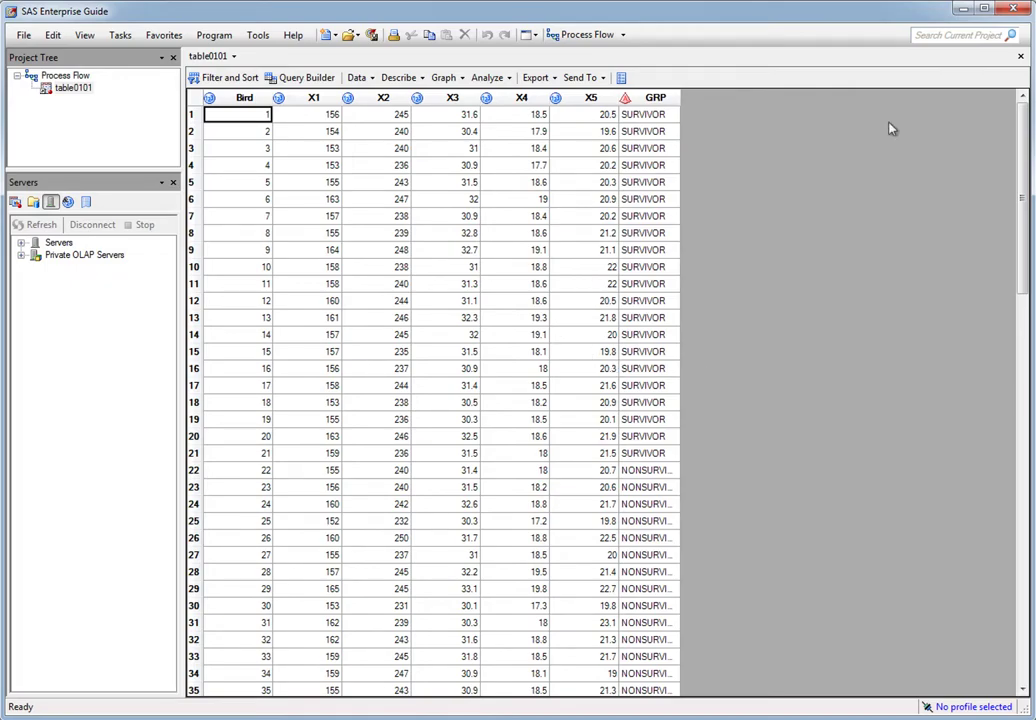
pyautogui.click(1020, 56)
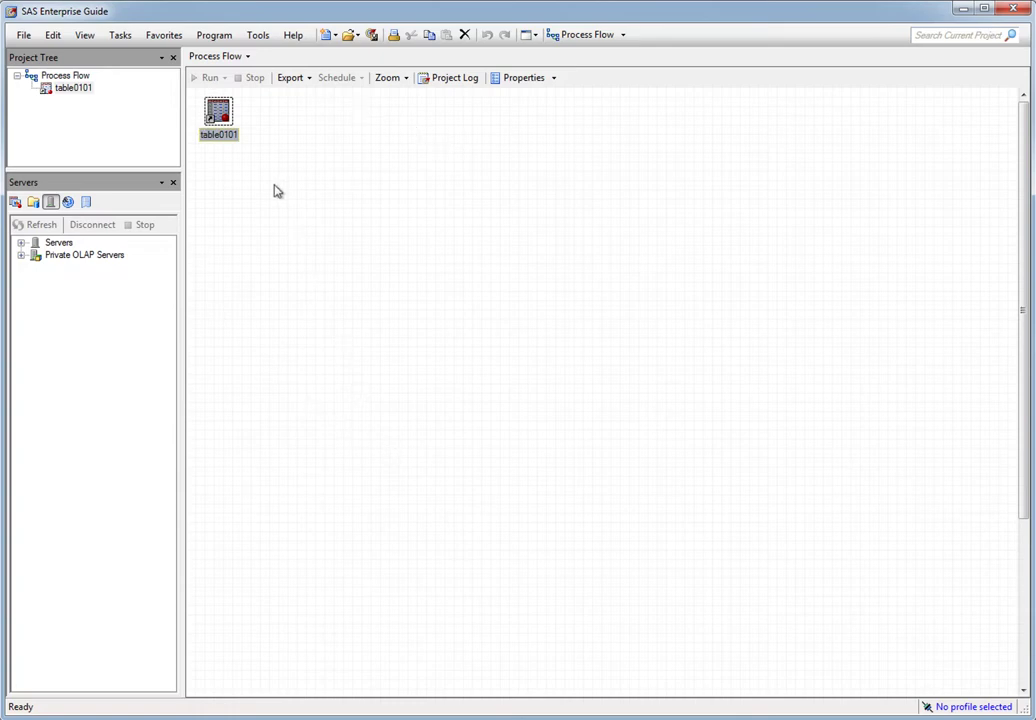
pyautogui.doubleClick(218, 114)
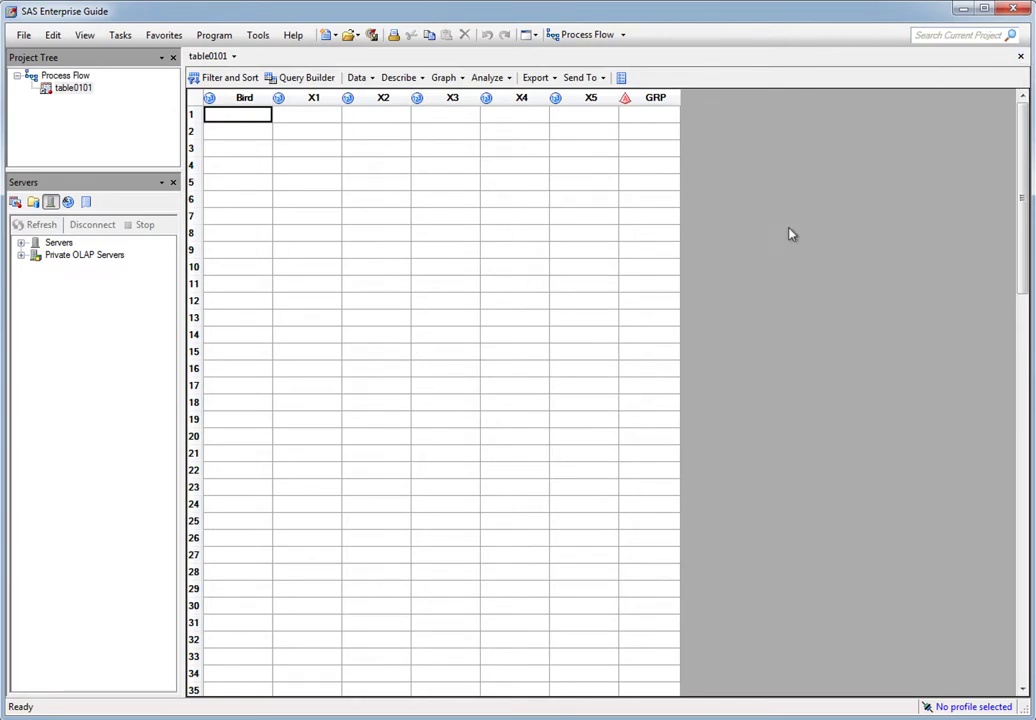
pyautogui.click(1019, 53)
pyautogui.doubleClick(218, 116)
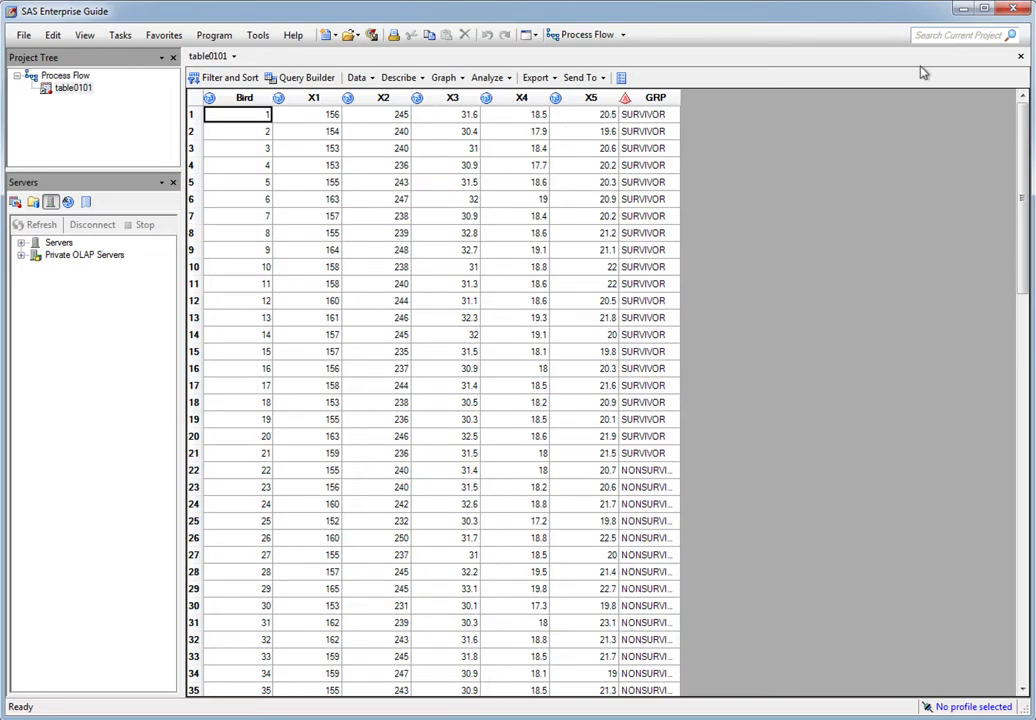
pyautogui.click(1019, 56)
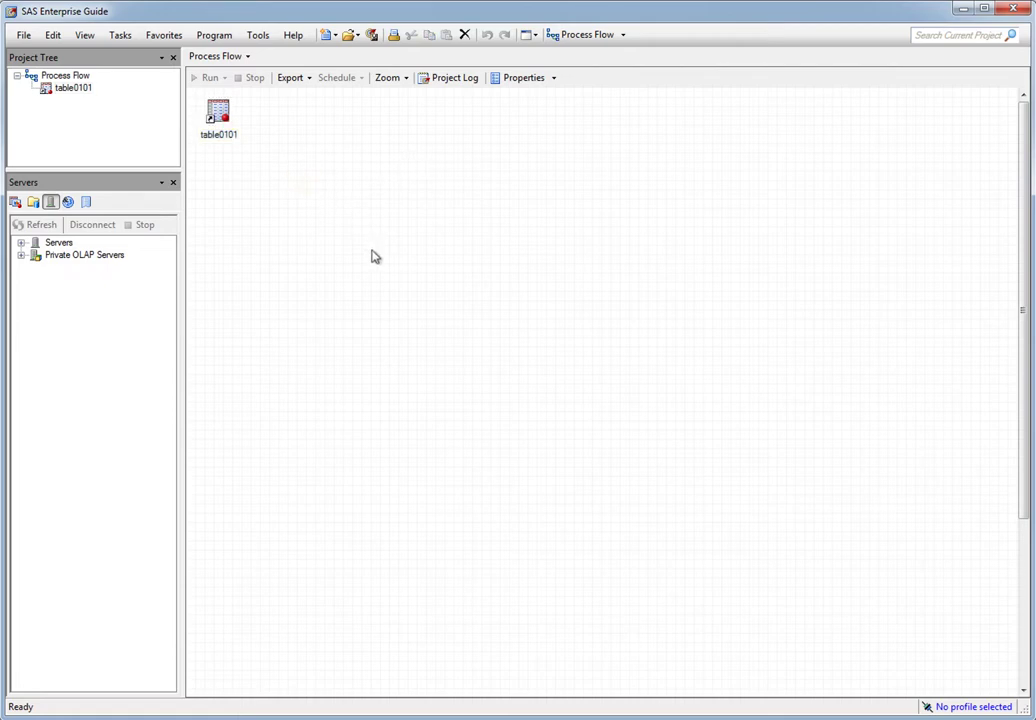
# Step: Select the table0101 data node in the Process Flow
pyautogui.moveTo(224, 106)
pyautogui.click(220, 114)
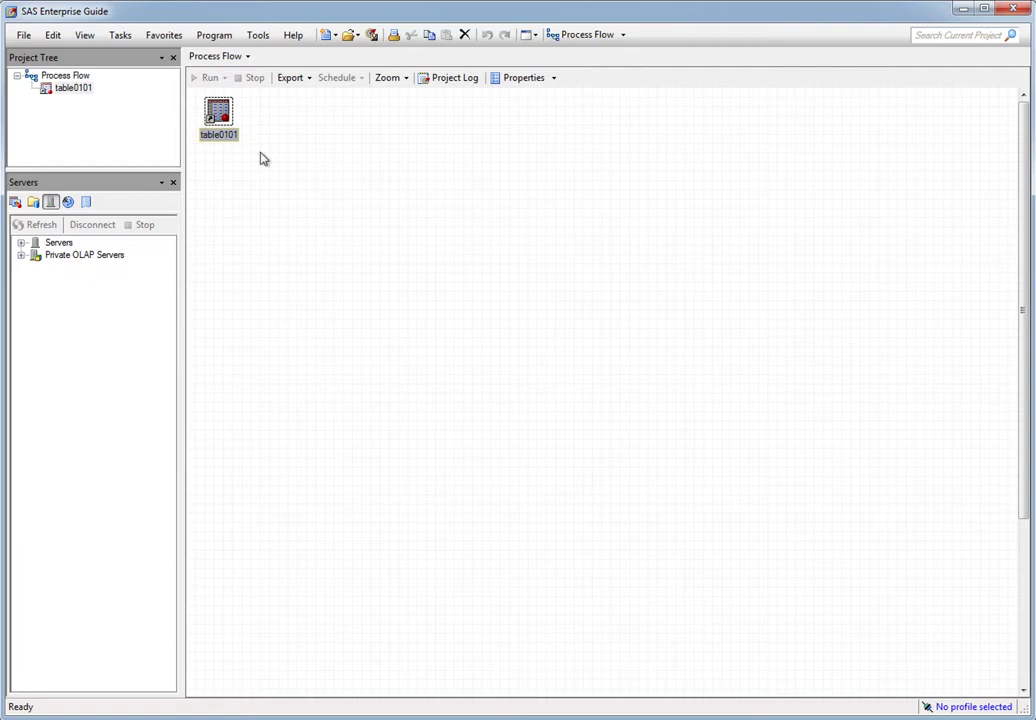
# Step: Show the Tasks > Multivariate submenu listing Principal Components
pyautogui.click(121, 36)
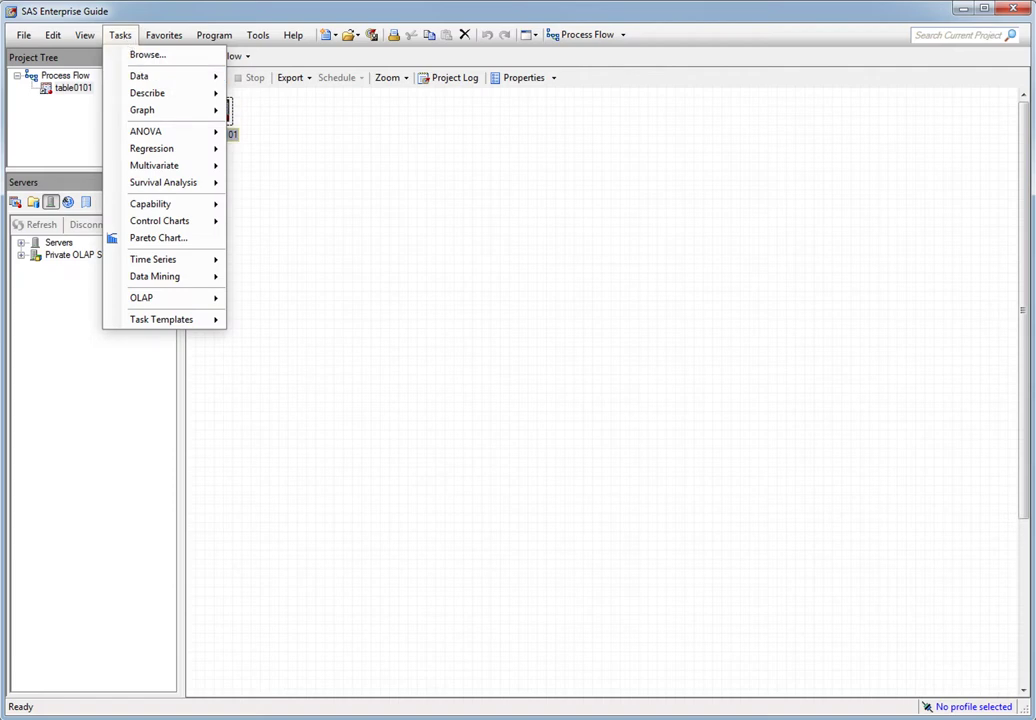
pyautogui.click(352, 104)
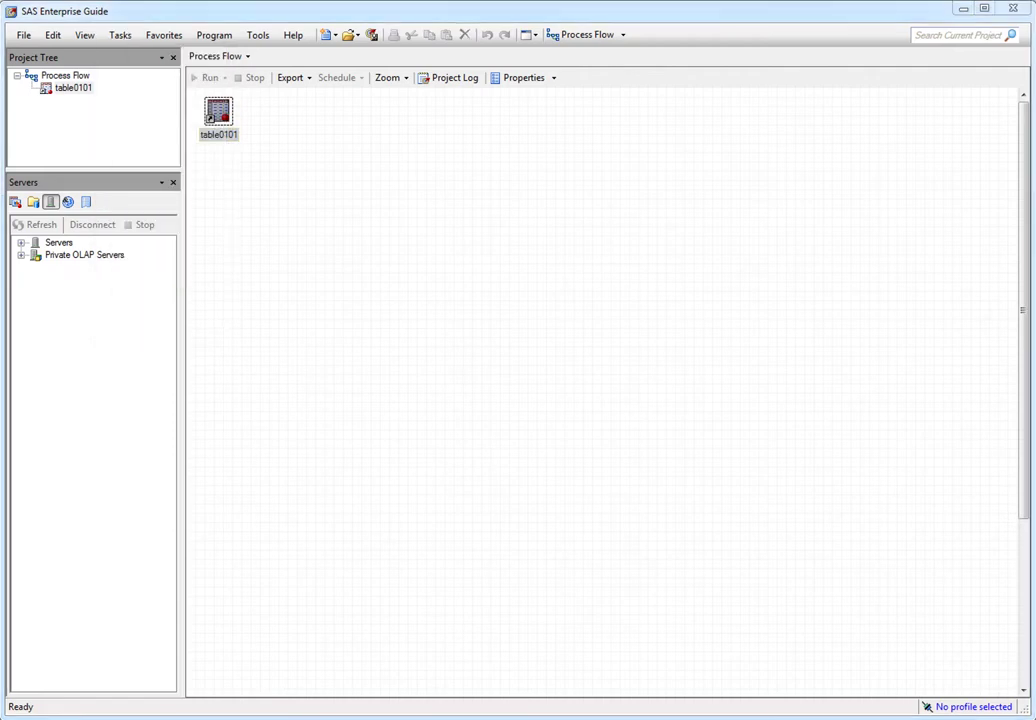
pyautogui.click(124, 38)
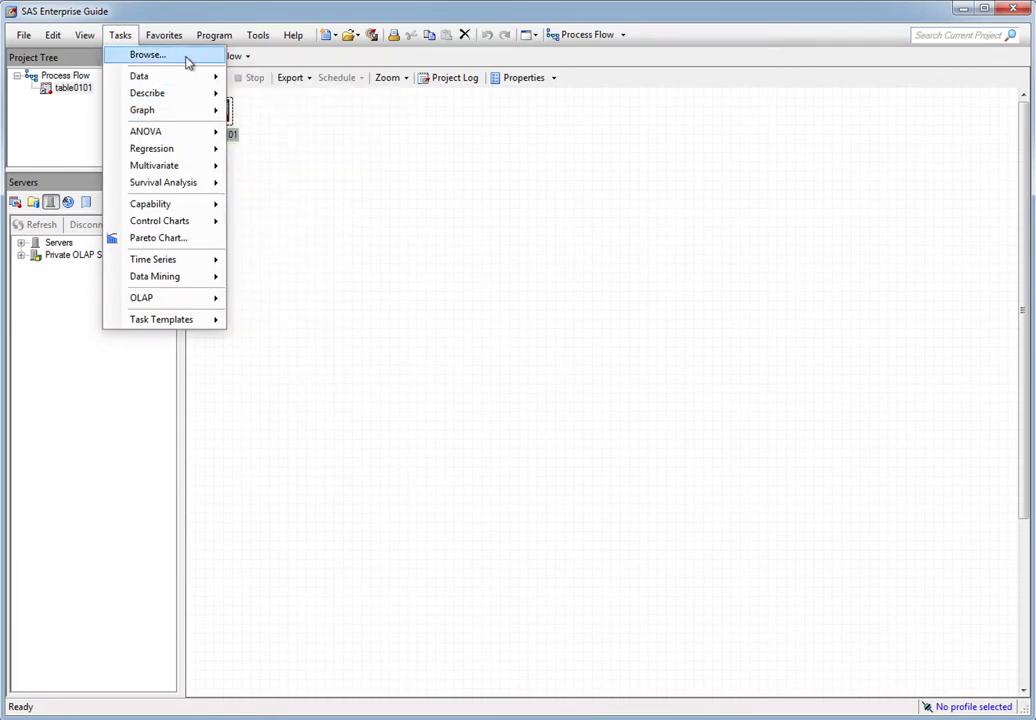
pyautogui.moveTo(174, 82)
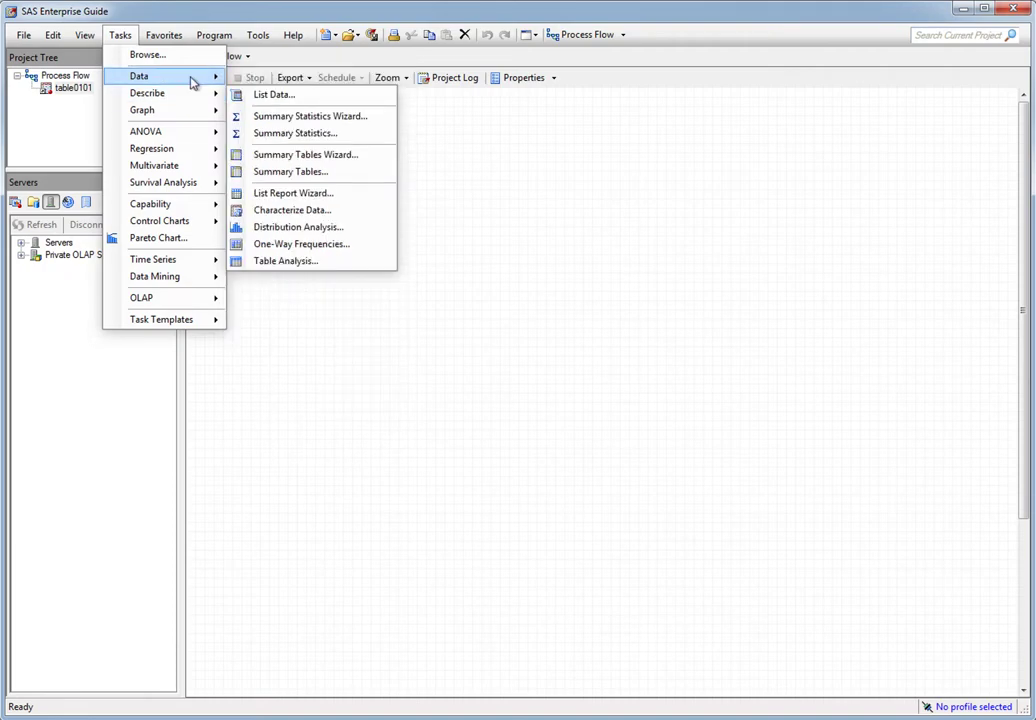
pyautogui.moveTo(183, 170)
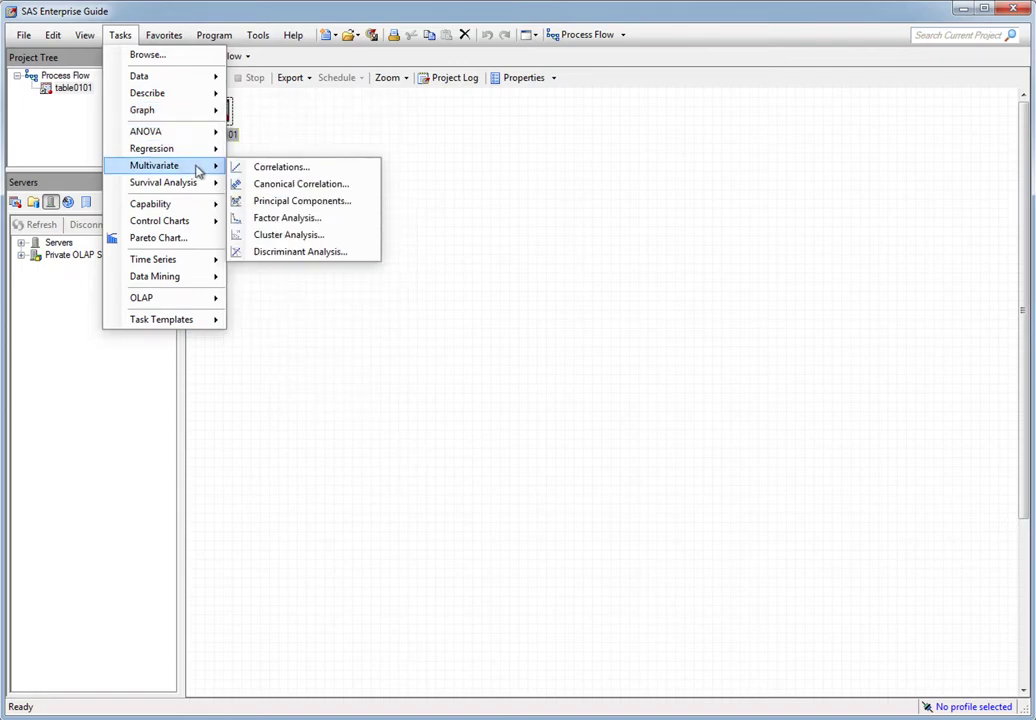
# Step: Start a Principal Components task on table0101 and reposition its settings window
pyautogui.click(365, 203)
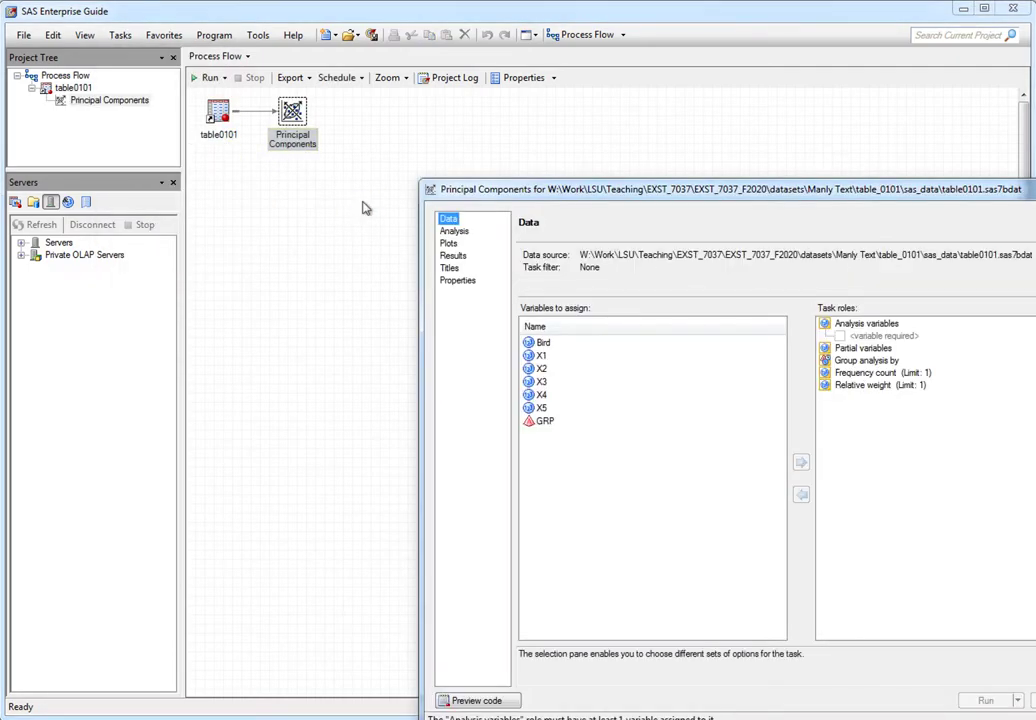
pyautogui.moveTo(635, 195); pyautogui.dragTo(337, 113)
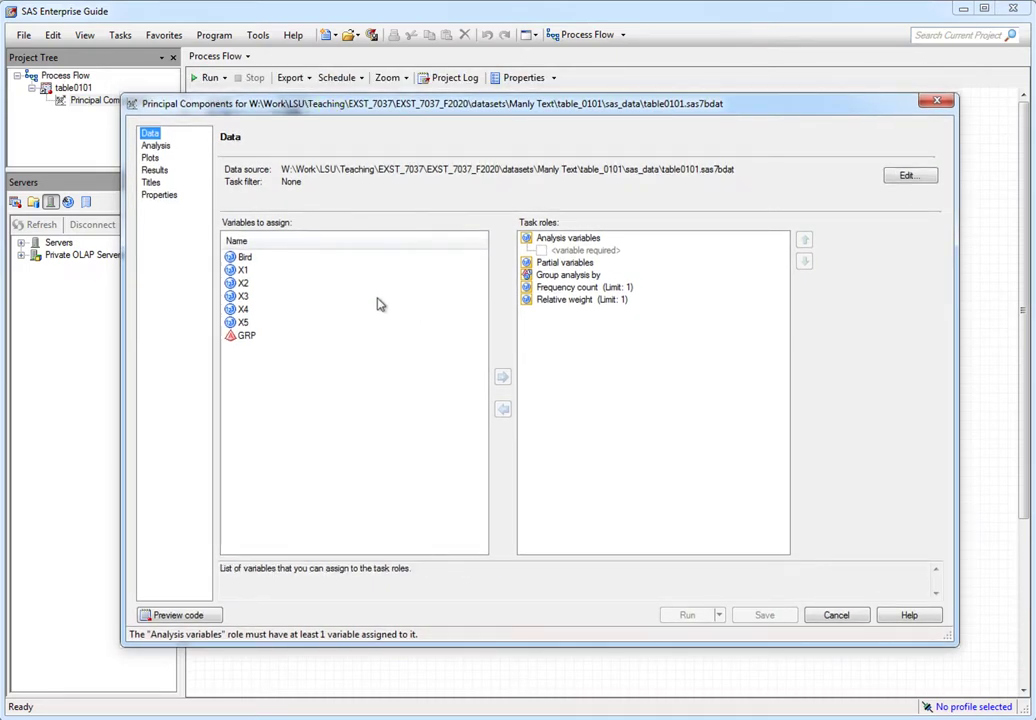
pyautogui.moveTo(282, 100); pyautogui.dragTo(336, 112)
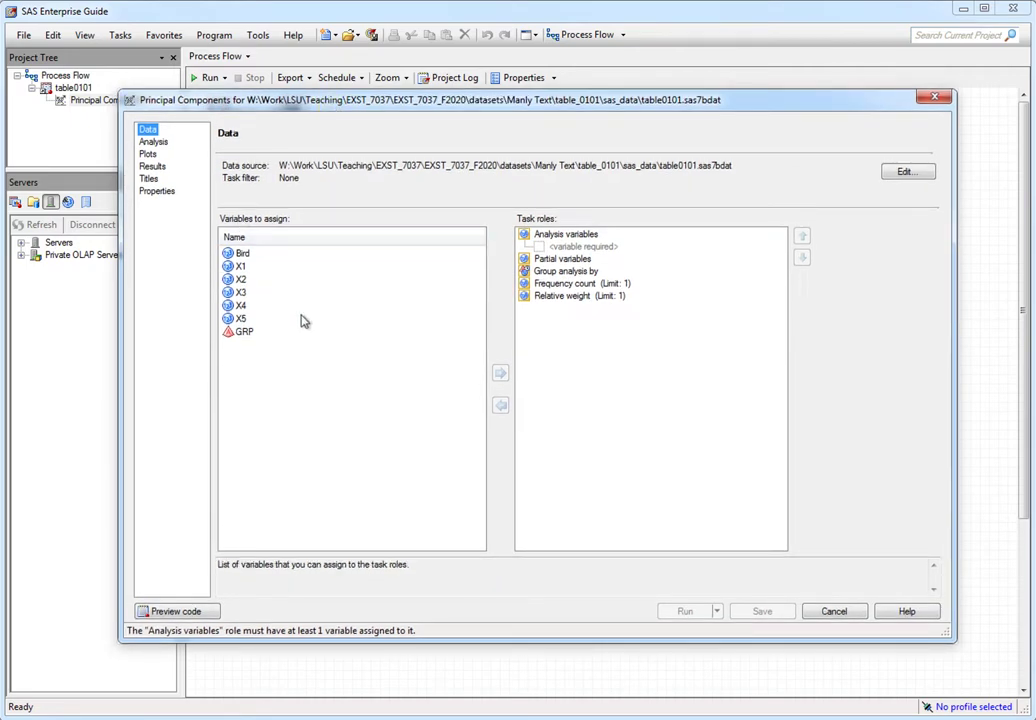
pyautogui.moveTo(296, 107); pyautogui.dragTo(300, 111)
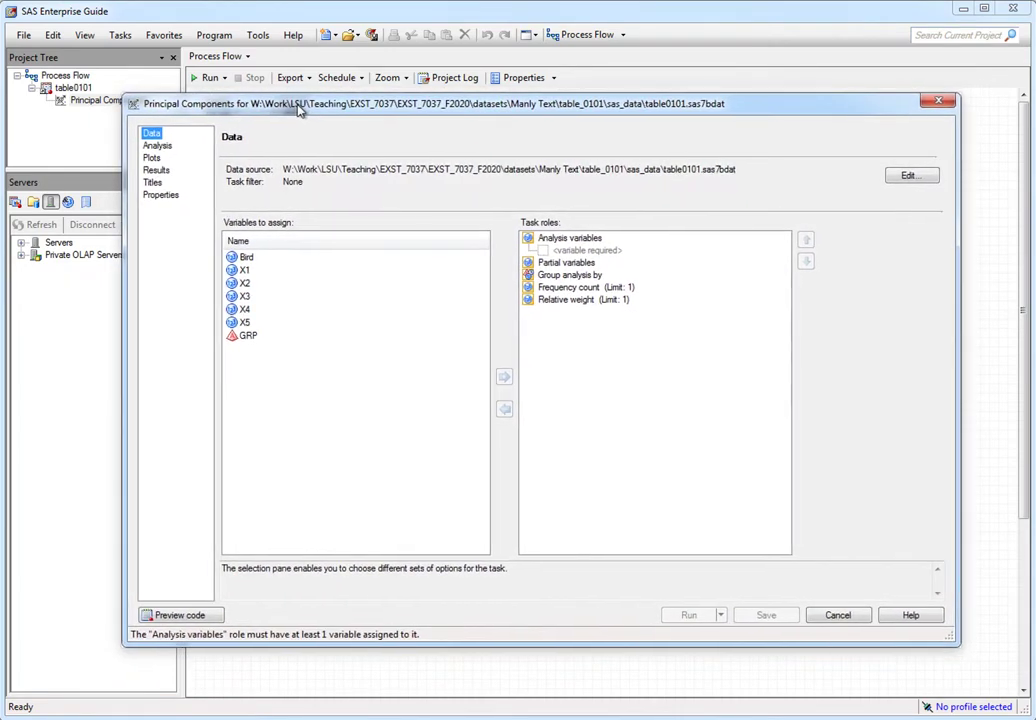
# Step: Browse the Analysis, Plots, Results, Titles and Properties pages, then return to Data
pyautogui.click(155, 145)
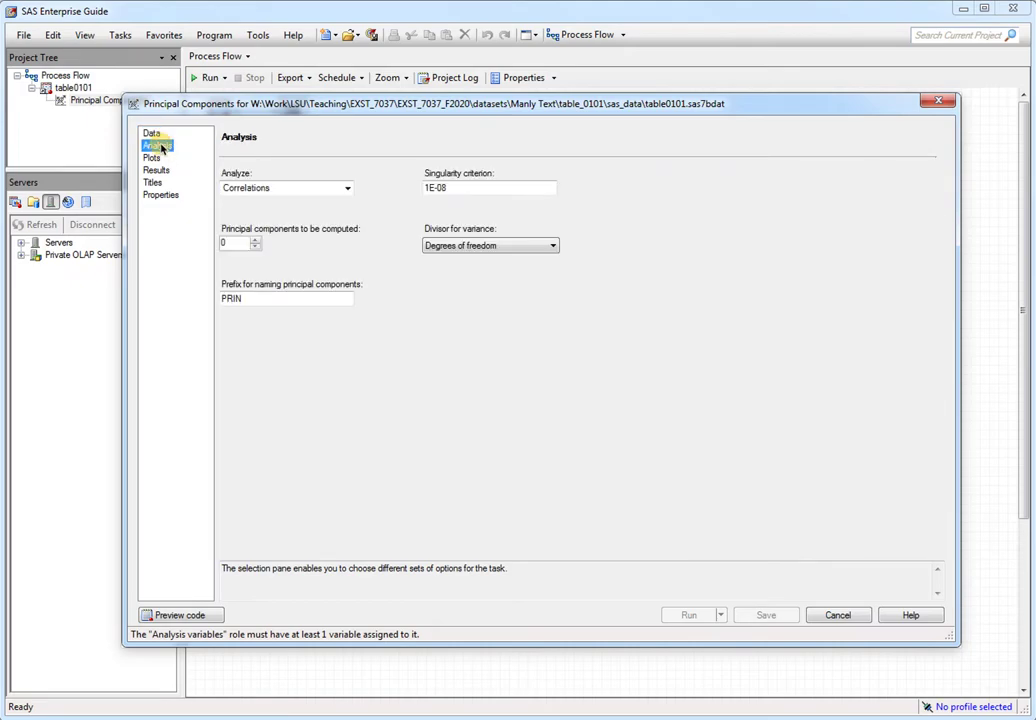
pyautogui.click(153, 158)
pyautogui.click(155, 170)
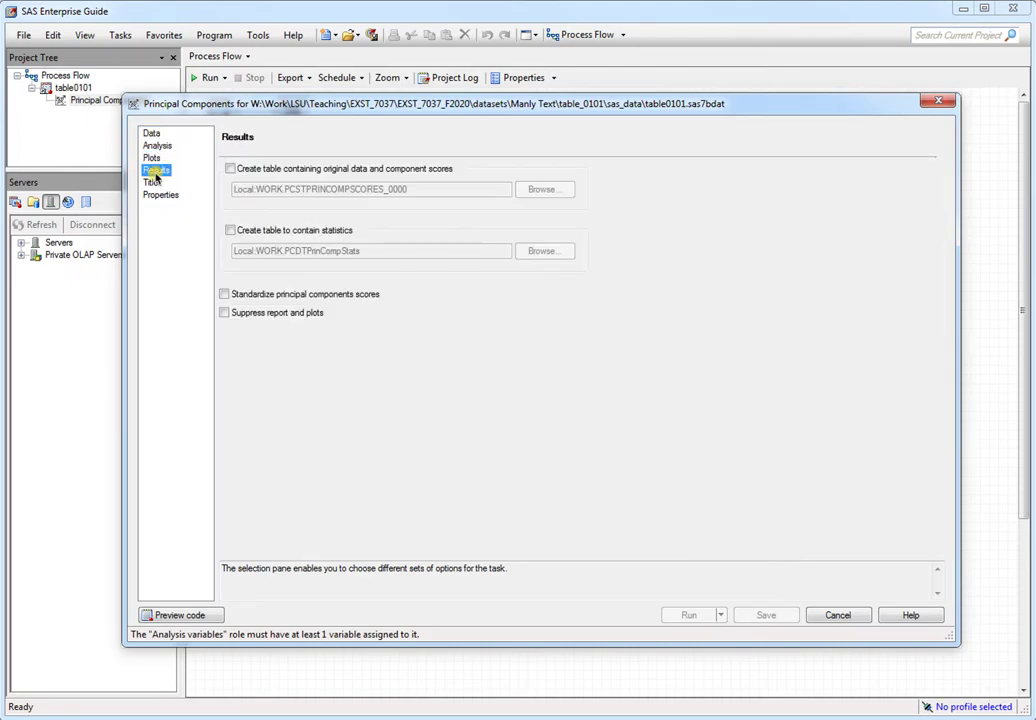
pyautogui.click(152, 182)
pyautogui.click(158, 195)
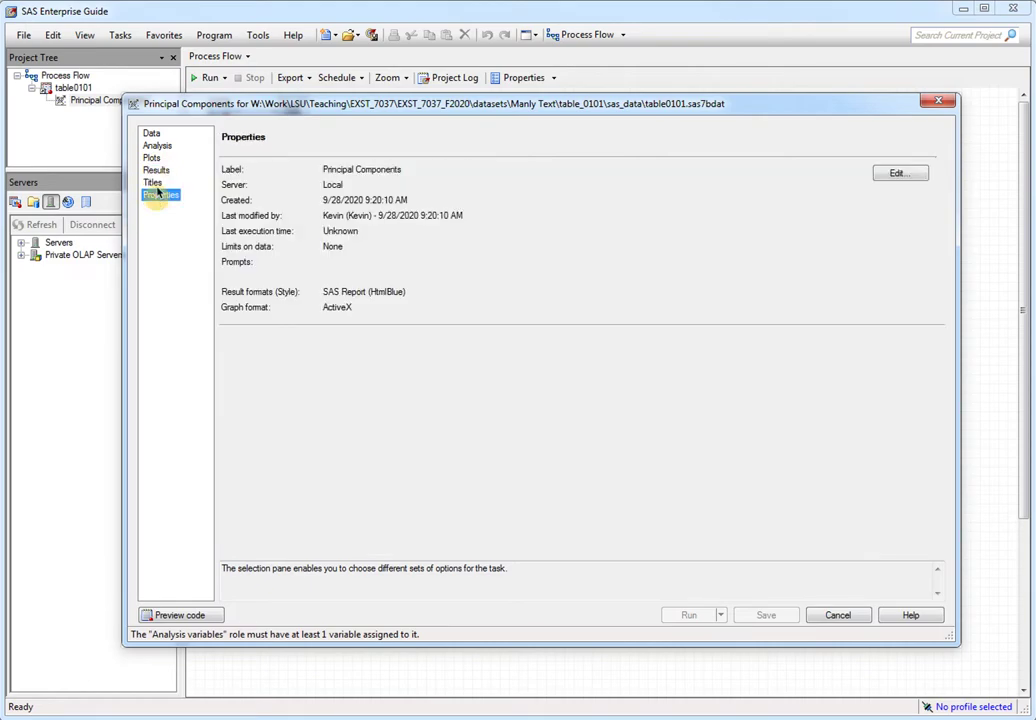
pyautogui.click(151, 133)
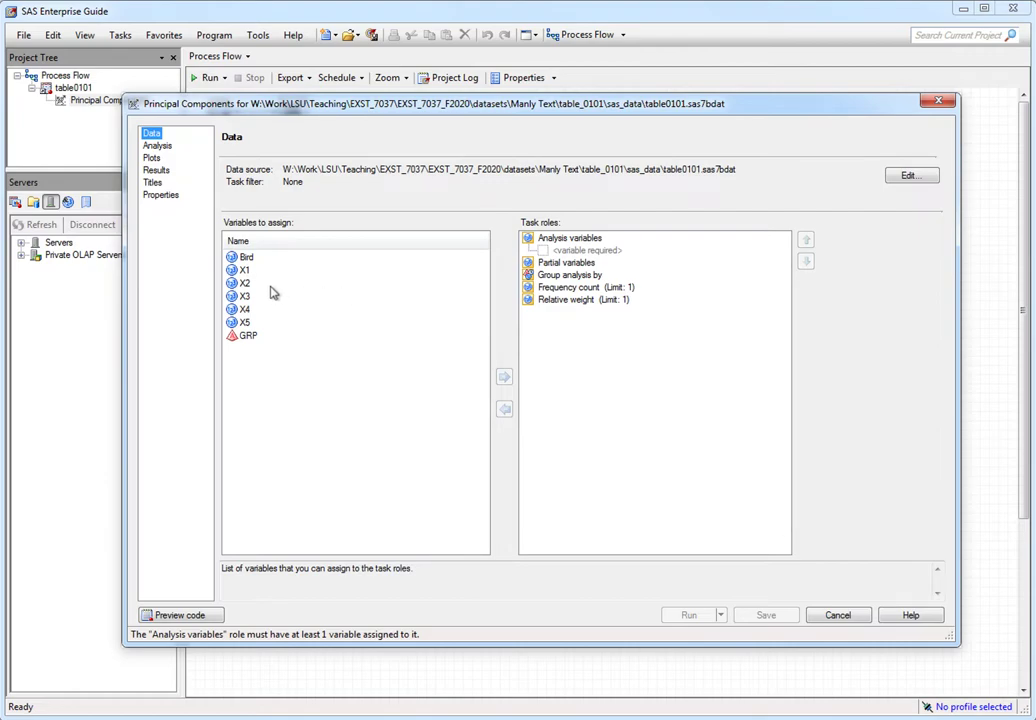
# Step: Assign X1 through X5 to the Analysis variables role and view the Analysis options
pyautogui.click(244, 270)
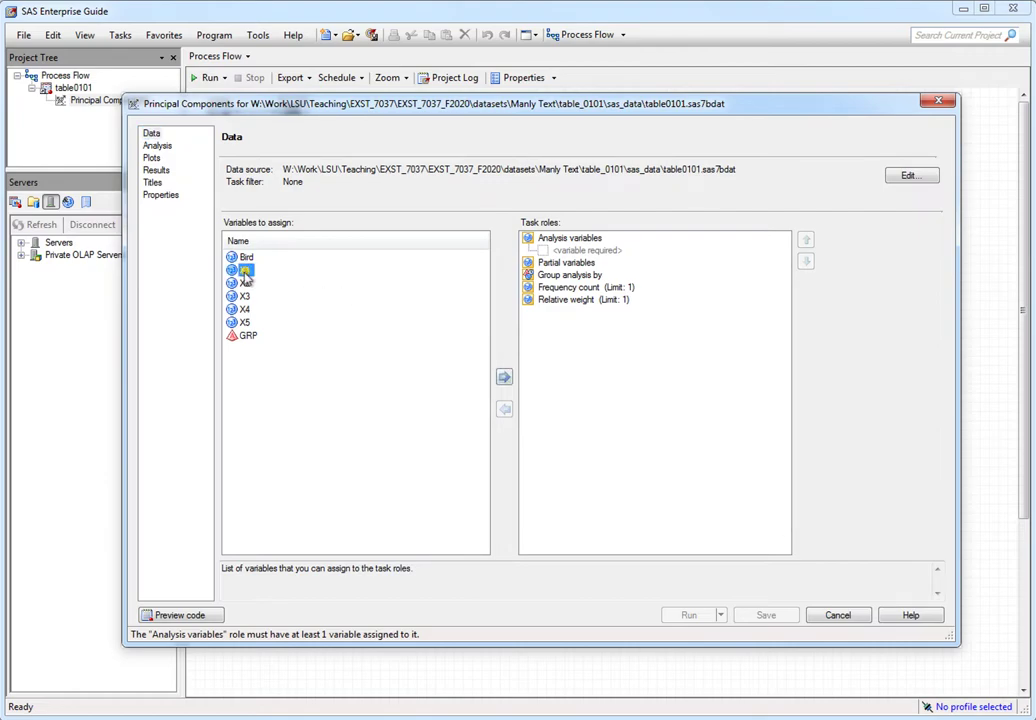
pyautogui.keyDown('shift'); pyautogui.click(245, 323); pyautogui.keyUp('shift')
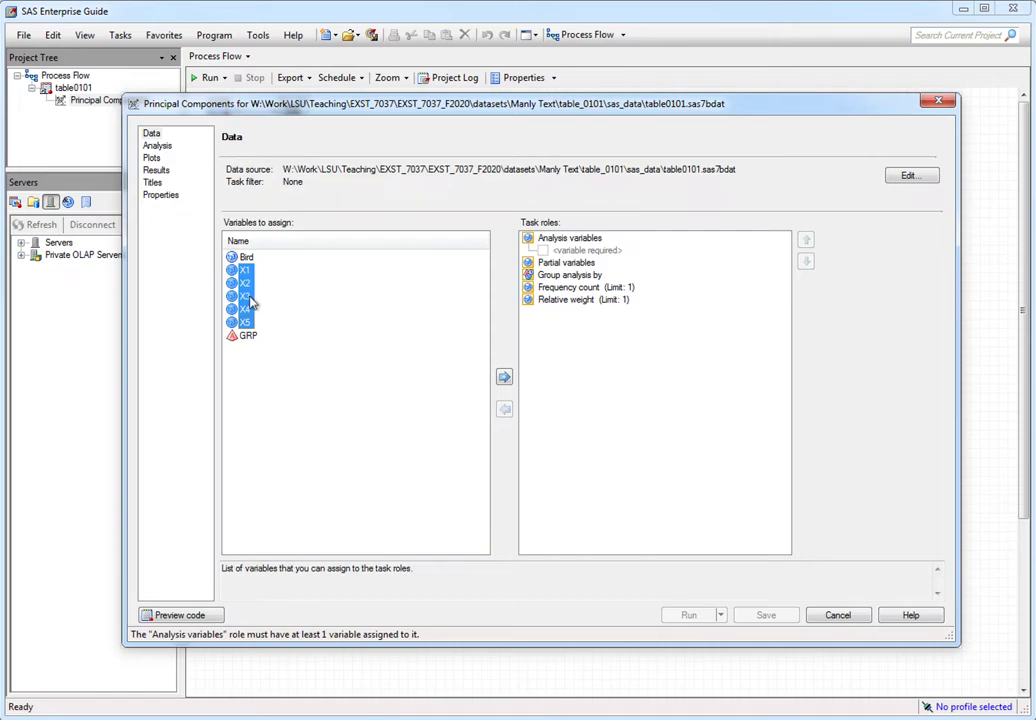
pyautogui.moveTo(255, 305); pyautogui.dragTo(566, 257)
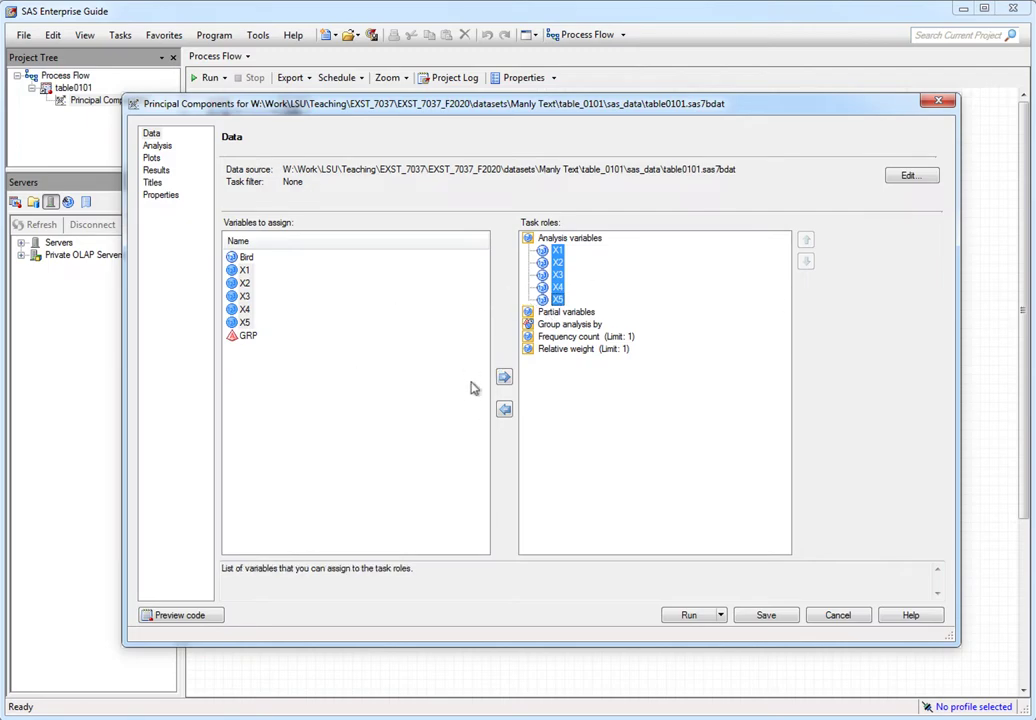
pyautogui.click(370, 388)
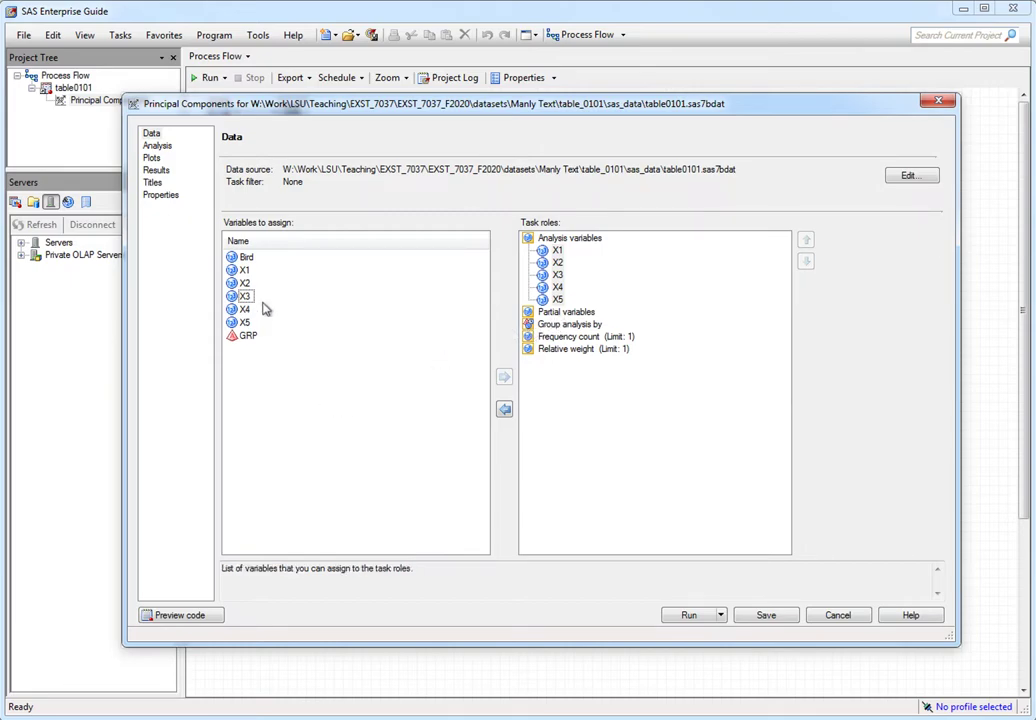
pyautogui.click(166, 148)
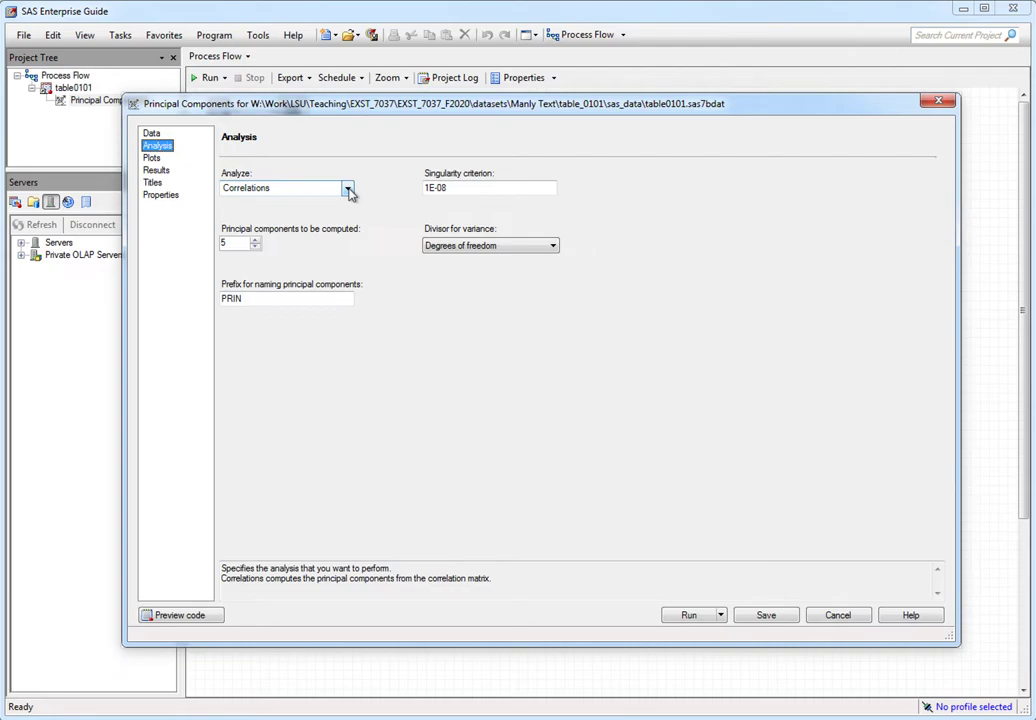
# Step: Set Analyze to Covariances, keeping 5 components and the PRIN prefix
pyautogui.click(349, 190)
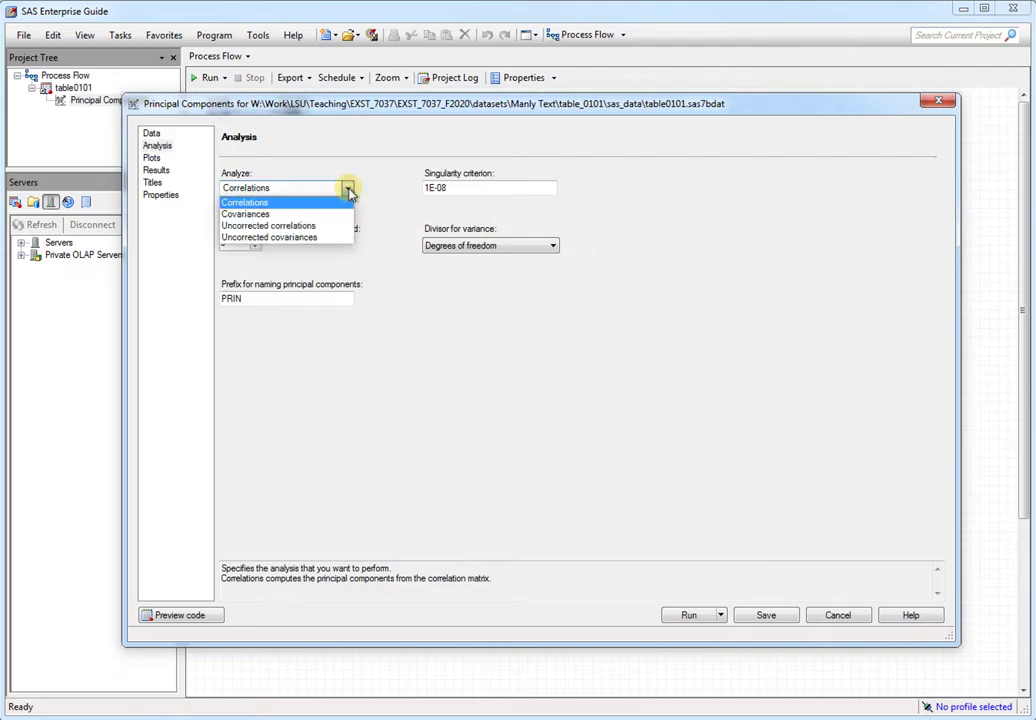
pyautogui.click(378, 192)
pyautogui.click(349, 190)
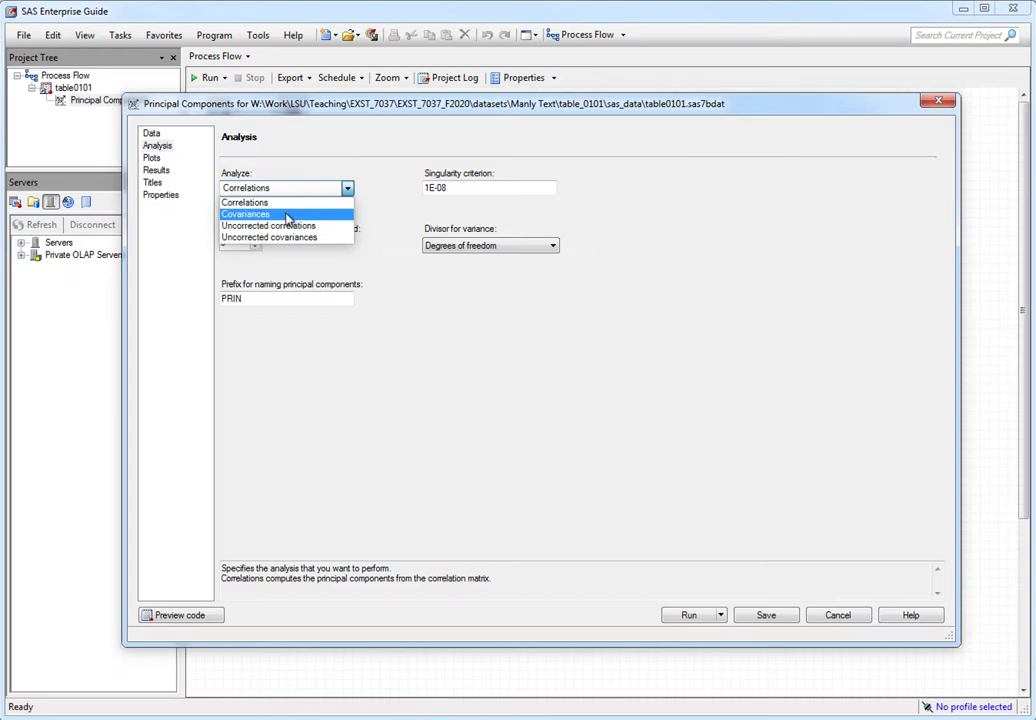
pyautogui.click(263, 216)
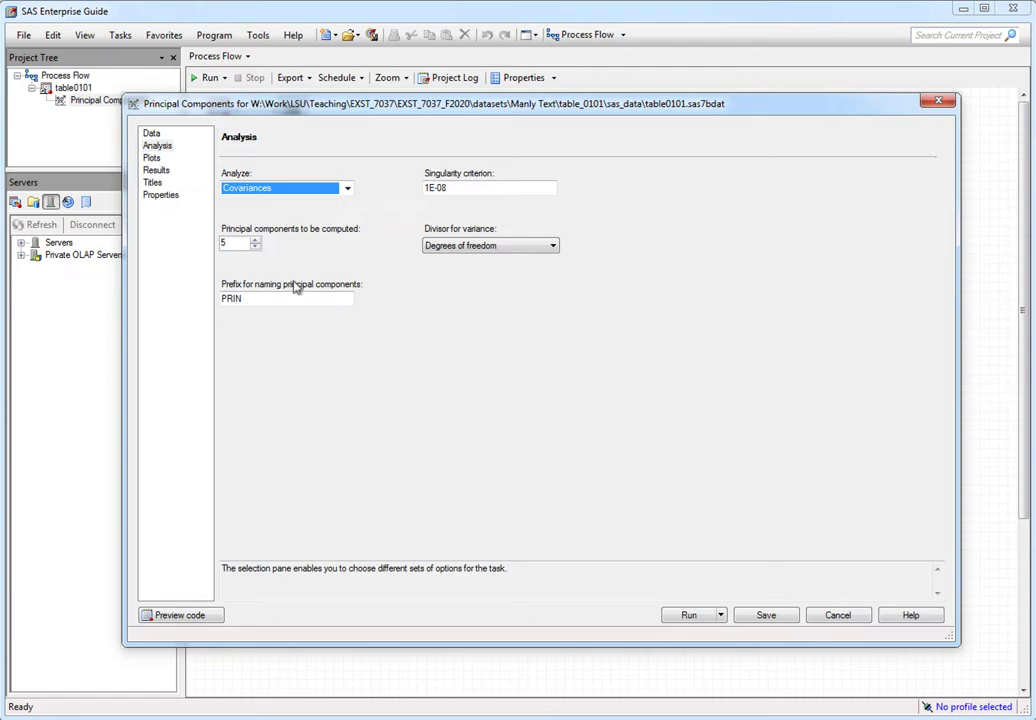
pyautogui.click(246, 298)
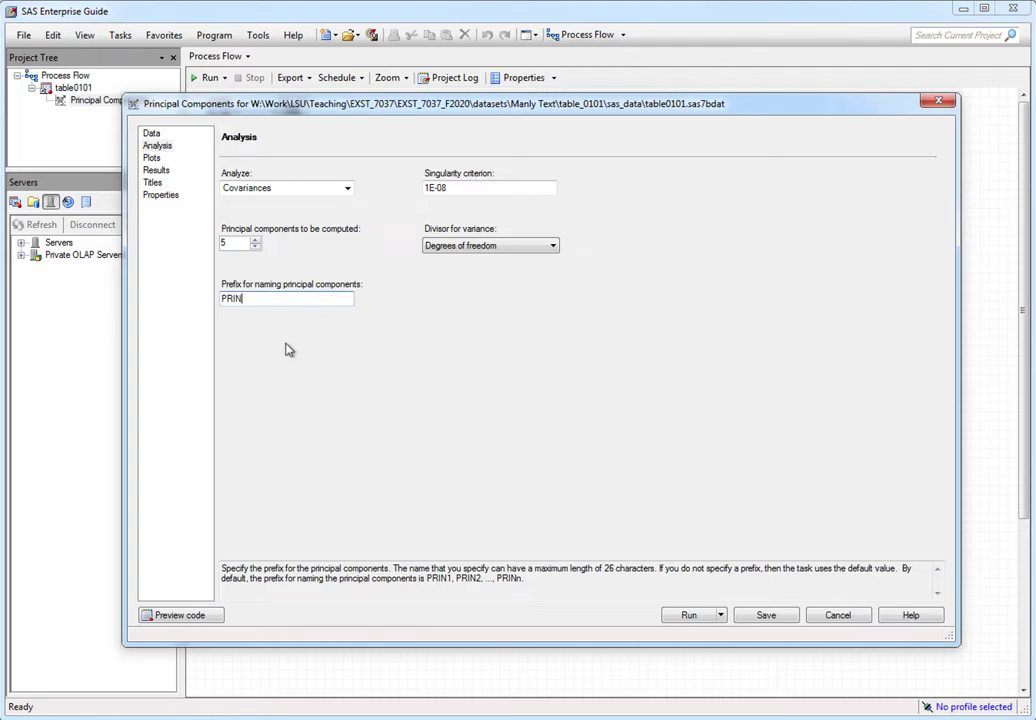
pyautogui.moveTo(271, 298); pyautogui.dragTo(201, 299)
pyautogui.click(297, 298)
# Step: Request scree/variance plots, a component score scatter plot matrix and pattern component plots
pyautogui.click(151, 158)
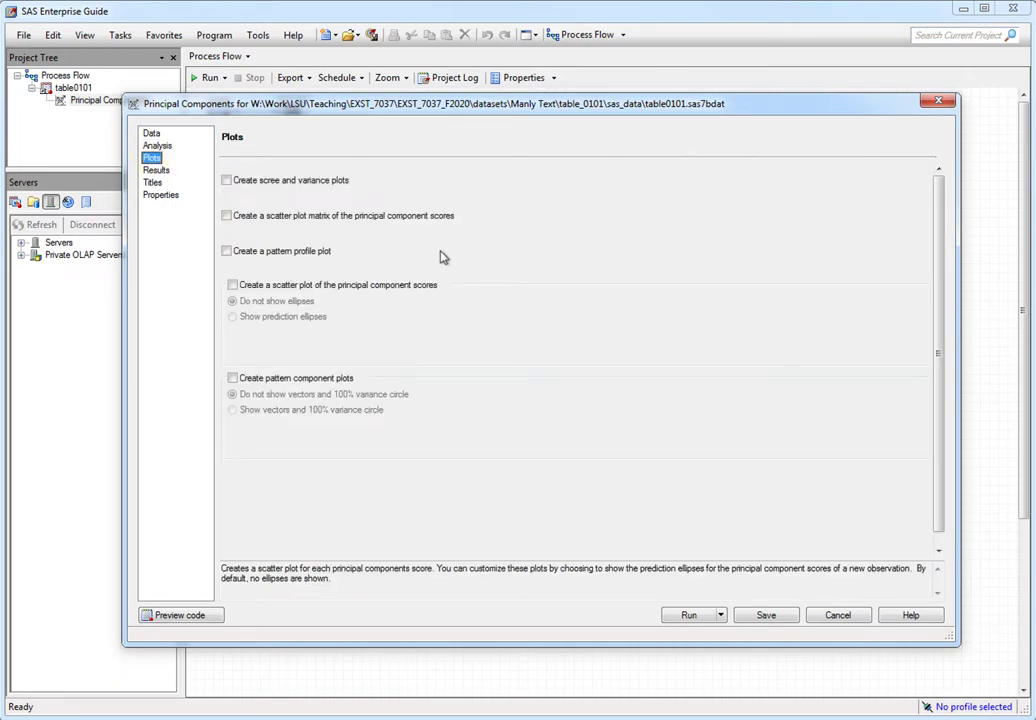
pyautogui.click(226, 180)
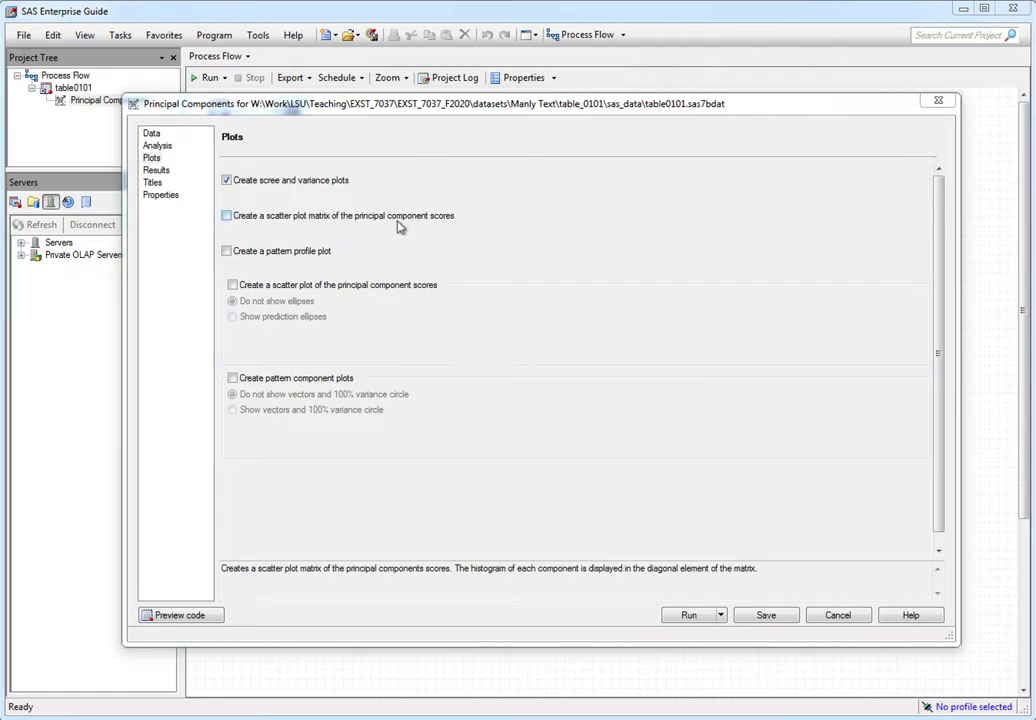
pyautogui.click(229, 219)
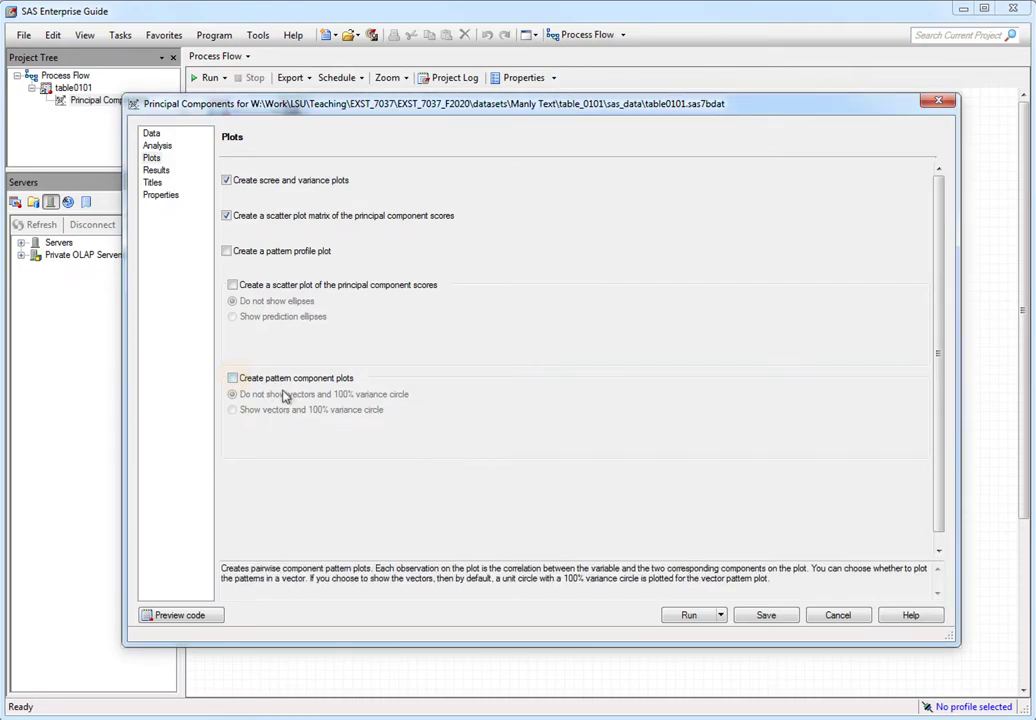
pyautogui.click(232, 378)
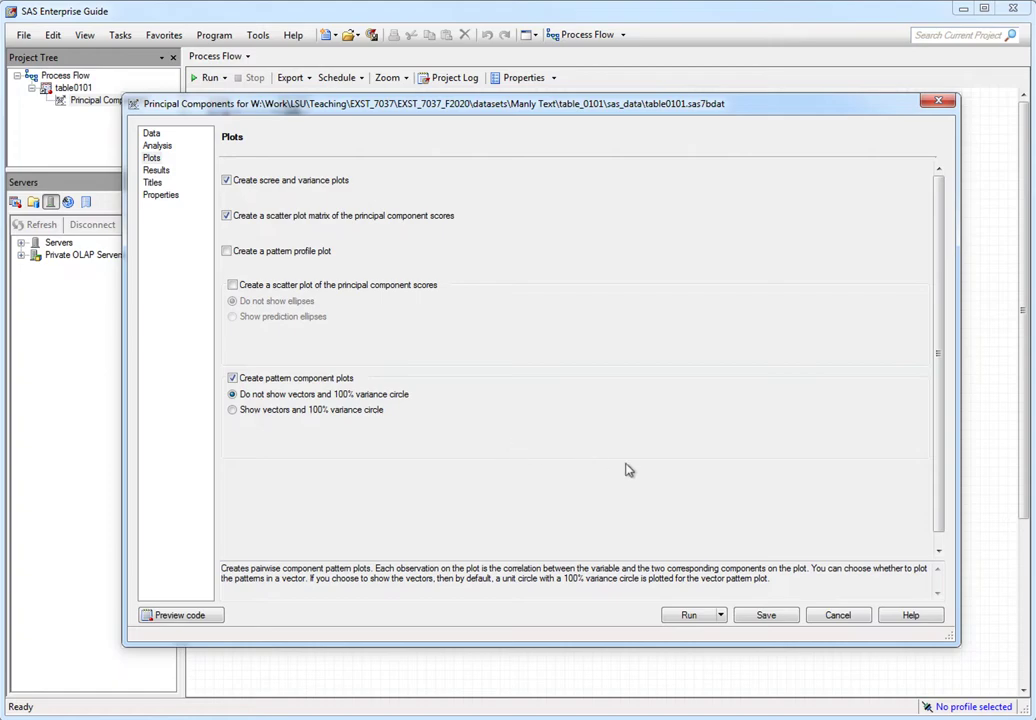
pyautogui.click(157, 170)
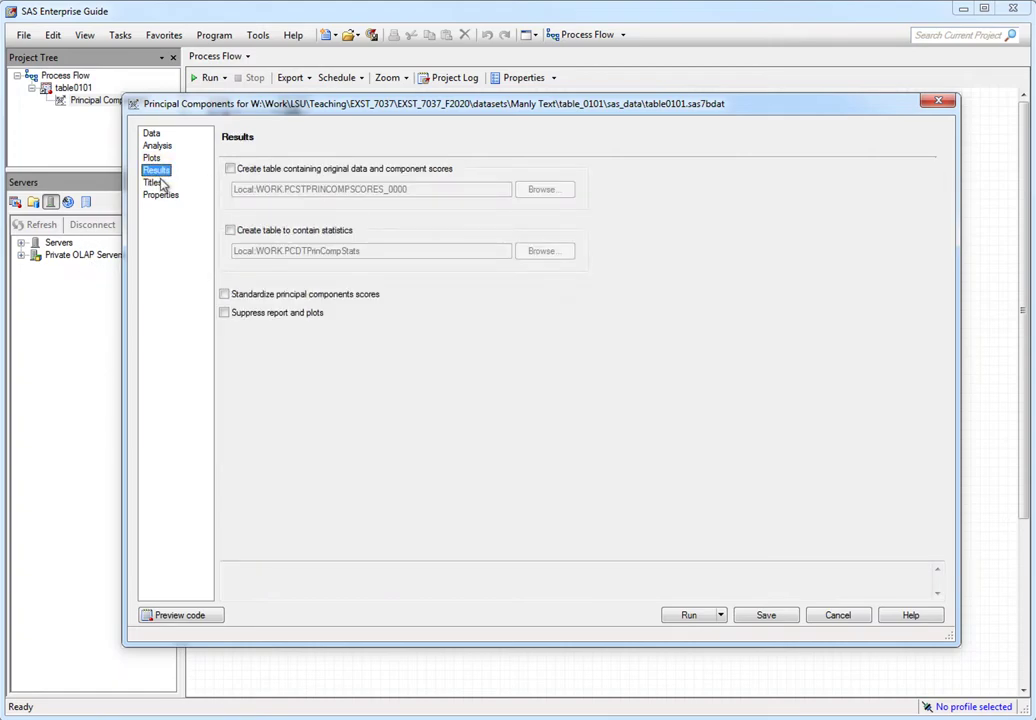
# Step: Save original data plus component scores to WORK.PCSTPRINCOMPSCORES_0000
pyautogui.click(231, 169)
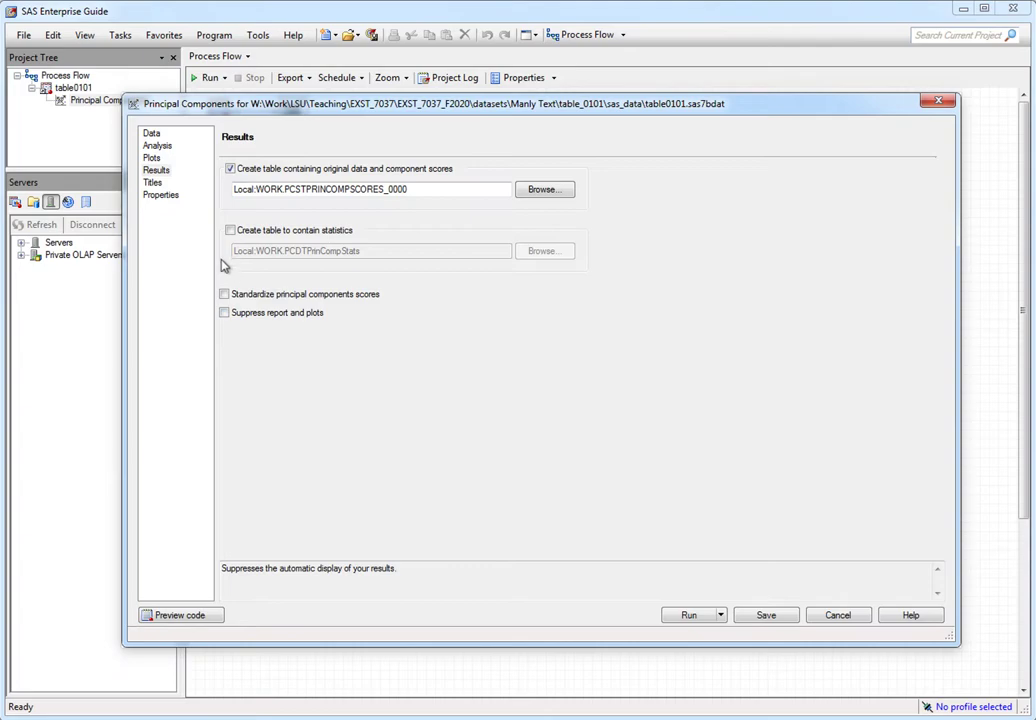
pyautogui.click(153, 184)
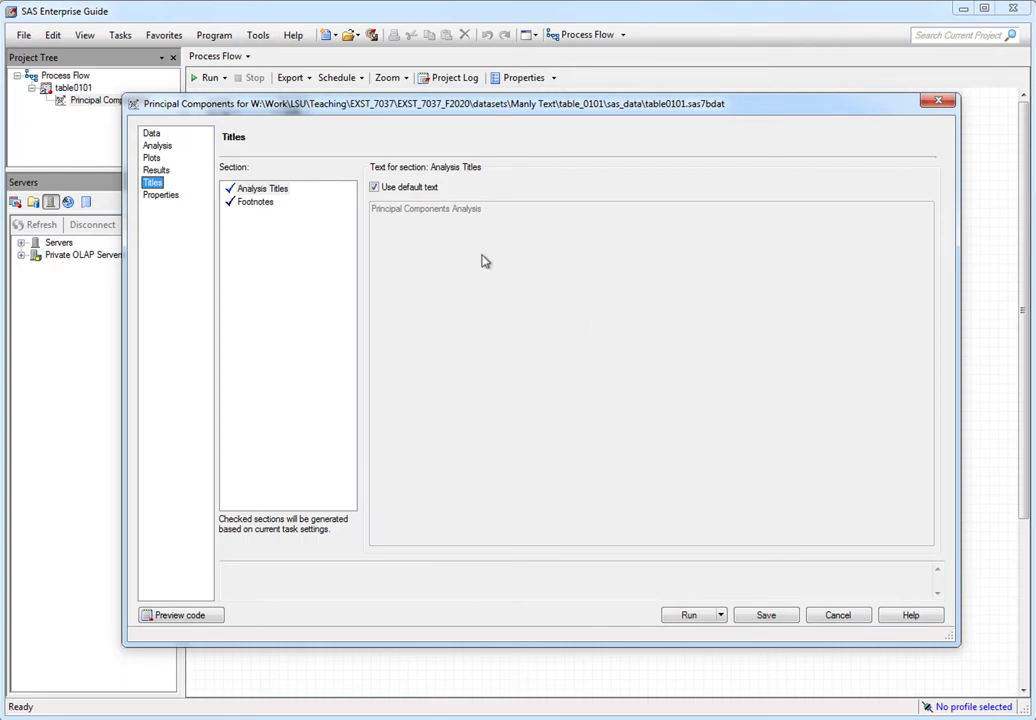
# Step: Show the Principal Components task properties: Local server, SAS Report (HtmlBlue) output, ActiveX graphs
pyautogui.click(162, 196)
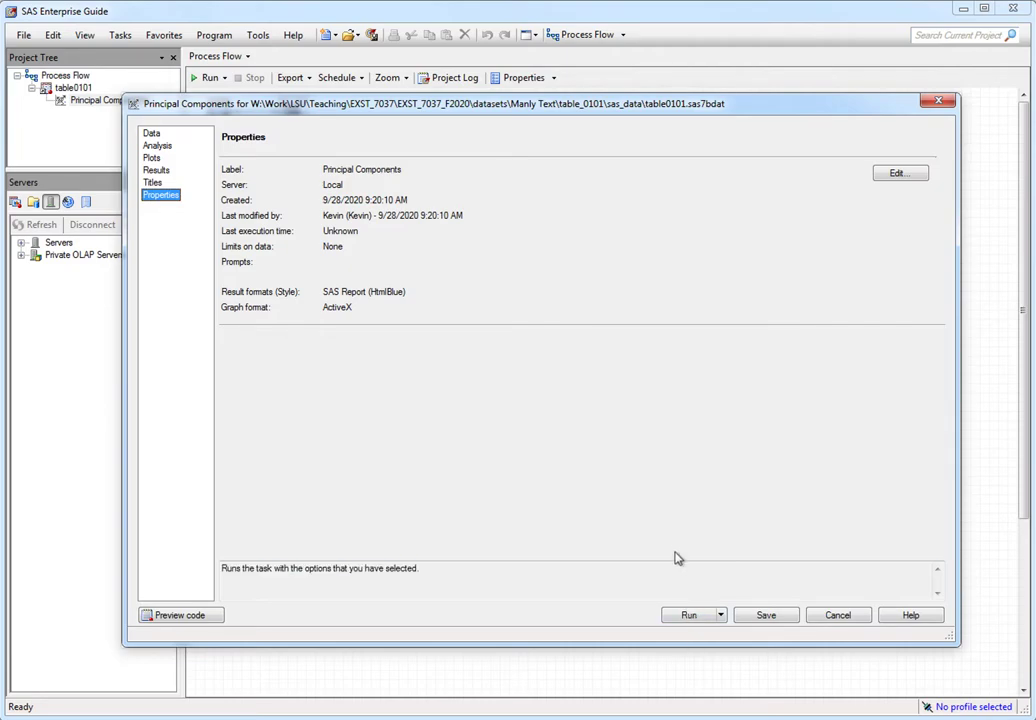
# Step: Run the Principal Components analysis to produce covariance, eigenvalue, eigenvector tables and scree plot
pyautogui.click(690, 616)
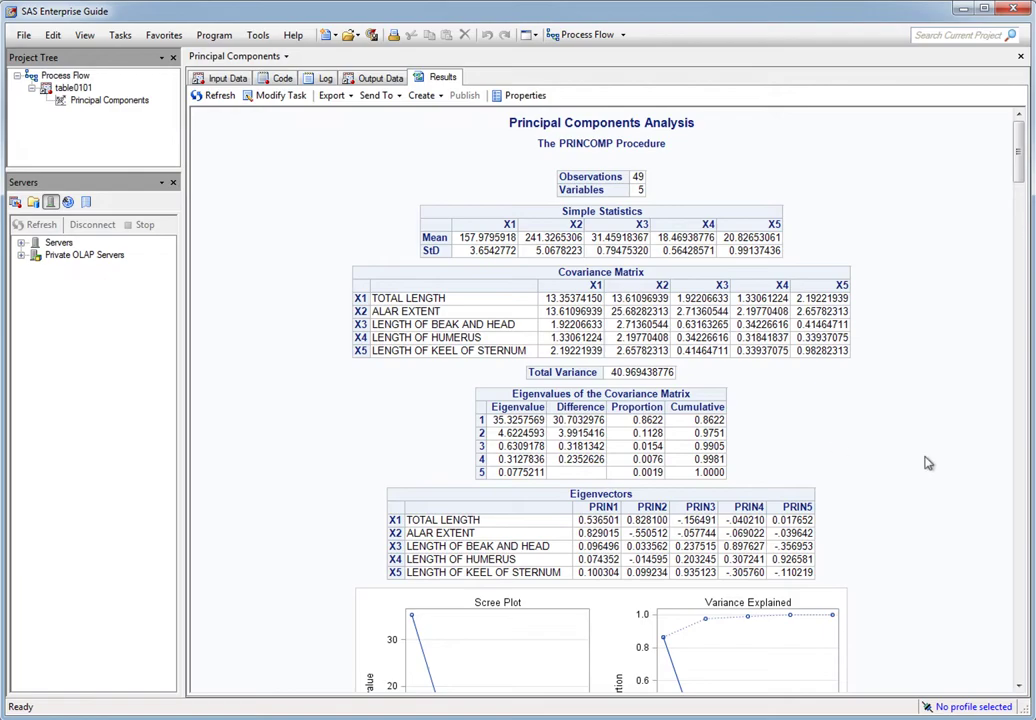
# Step: Scroll the results past the Component Scores Matrix to the Component Pattern plots (86.22%, 11.28%)
pyautogui.moveTo(1016, 153)
pyautogui.mouseDown()
pyautogui.moveTo(1020, 192)
pyautogui.moveTo(1020, 167)
pyautogui.mouseUp()
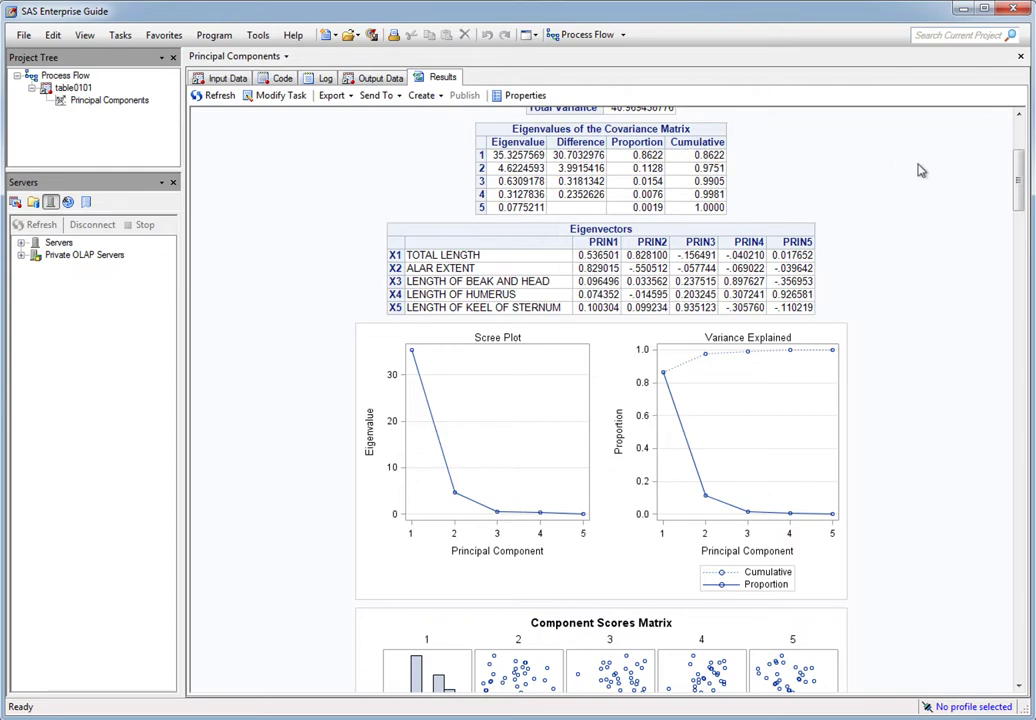
pyautogui.scroll(1, 1018, 166)
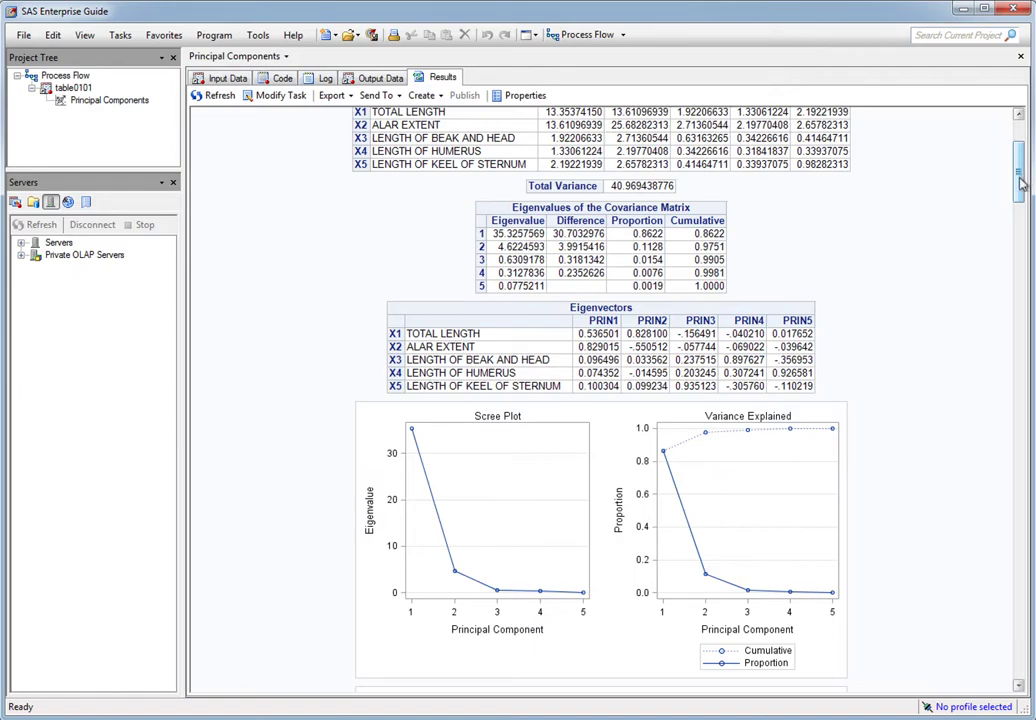
pyautogui.moveTo(1019, 180); pyautogui.dragTo(1010, 238)
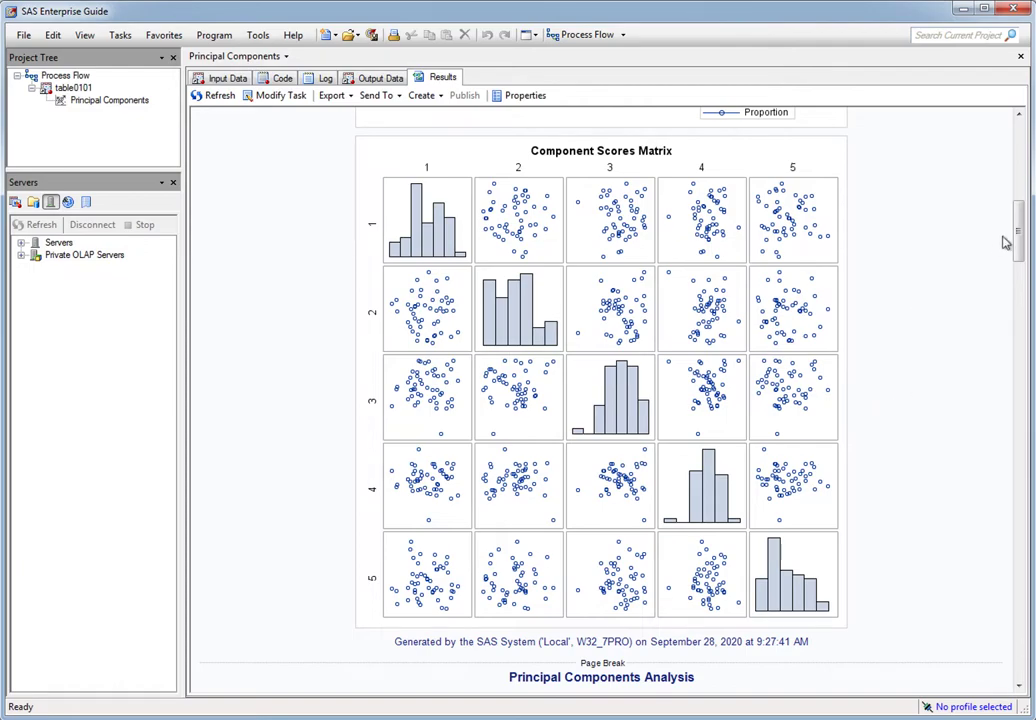
pyautogui.moveTo(1019, 237); pyautogui.dragTo(1020, 297)
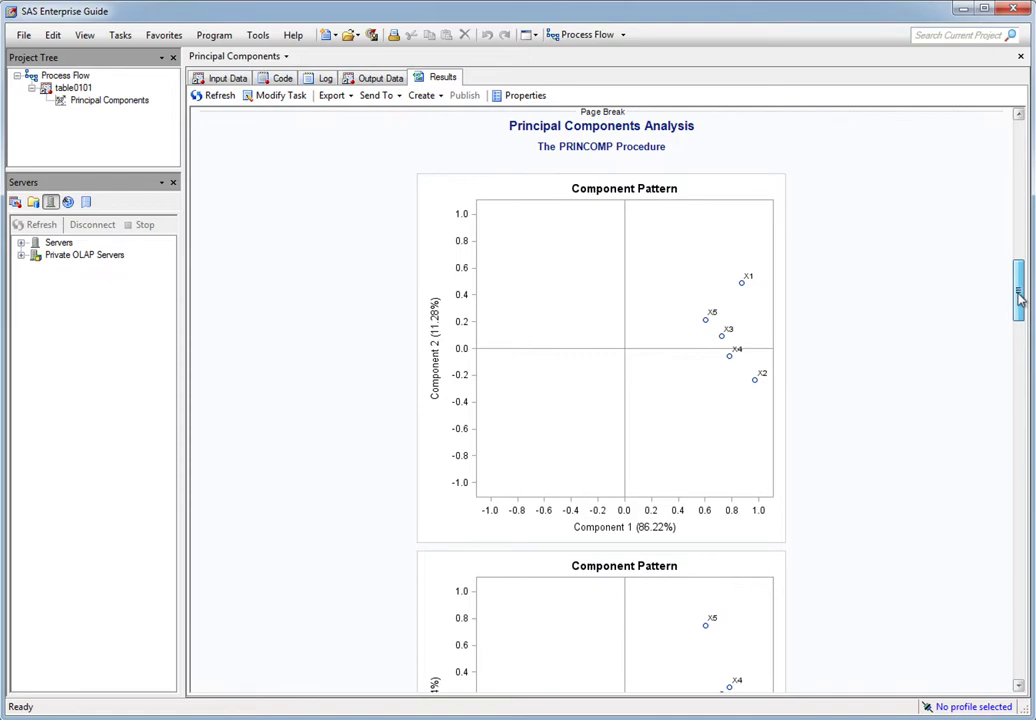
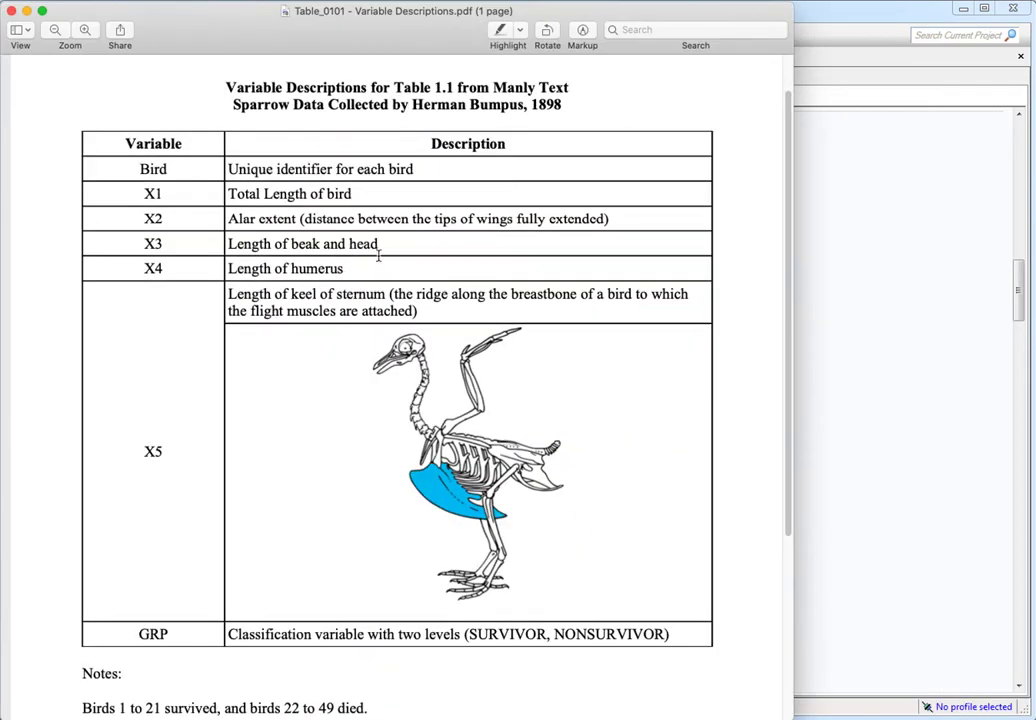
# Step: Scroll the Table_0101 Variable Descriptions PDF to review the Bird, X1–X5 and GRP definitions
pyautogui.scroll(1, 240, 344)
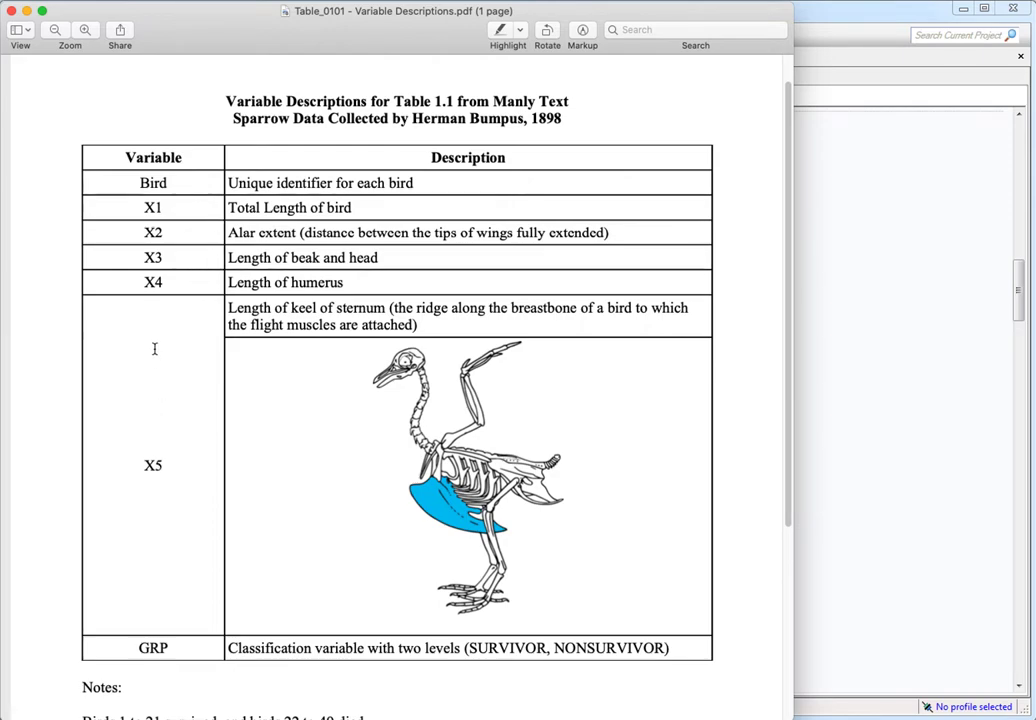
pyautogui.click(26, 11)
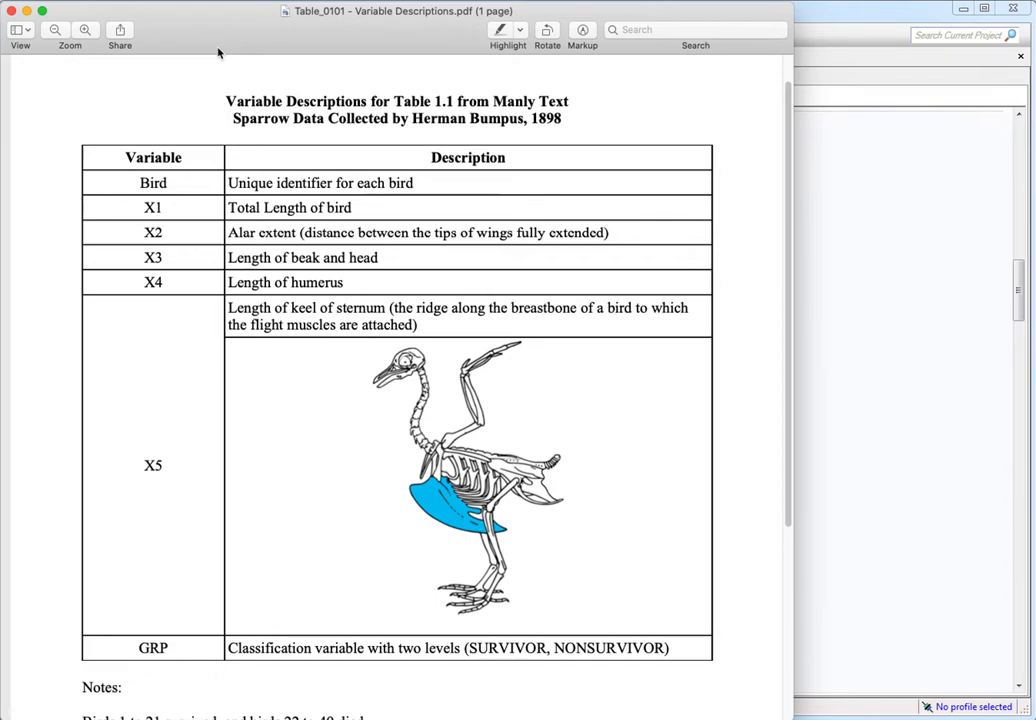
# Step: Minimize the PDF and scroll the results to the Component 3 by Component 1 pattern plot
pyautogui.click(24, 9)
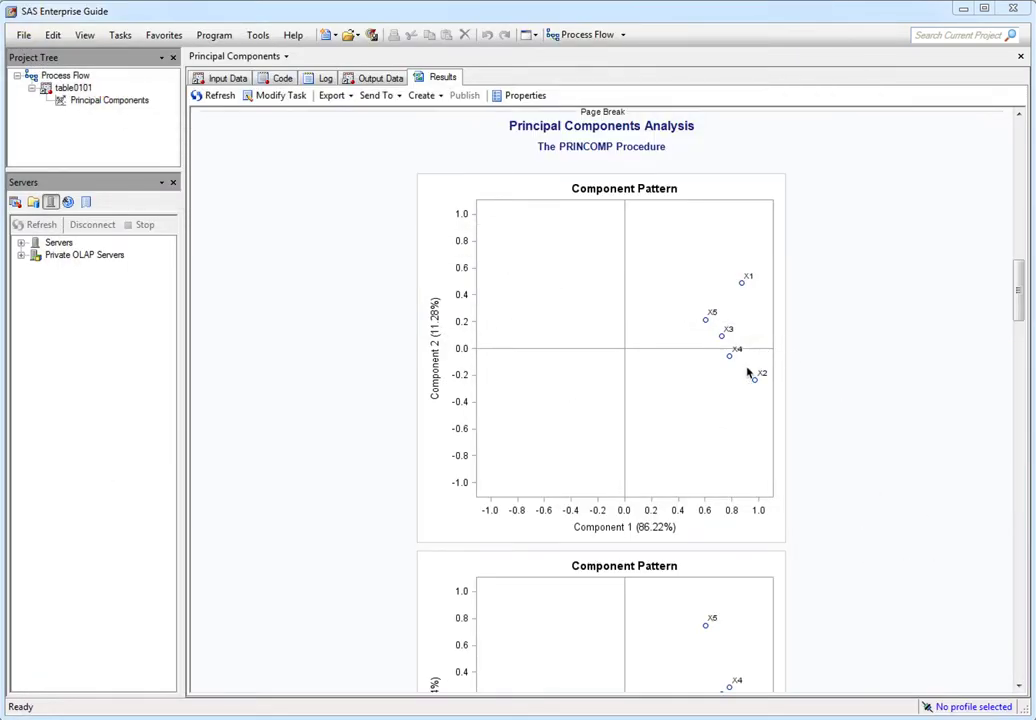
pyautogui.moveTo(1020, 289); pyautogui.dragTo(1018, 326)
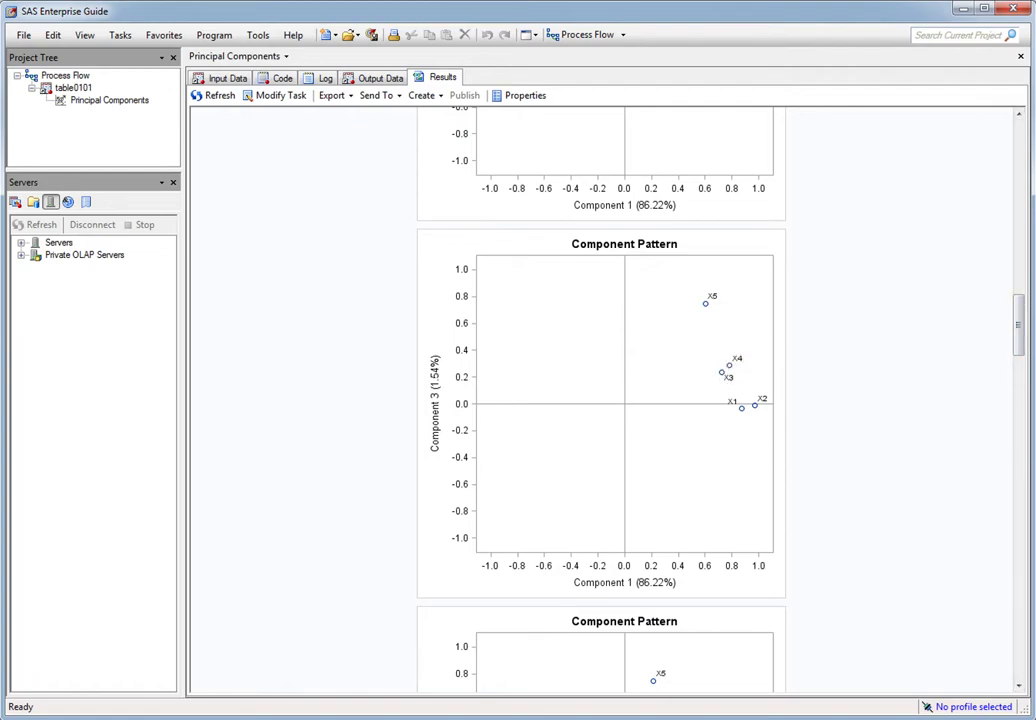
pyautogui.press('super+Tab')
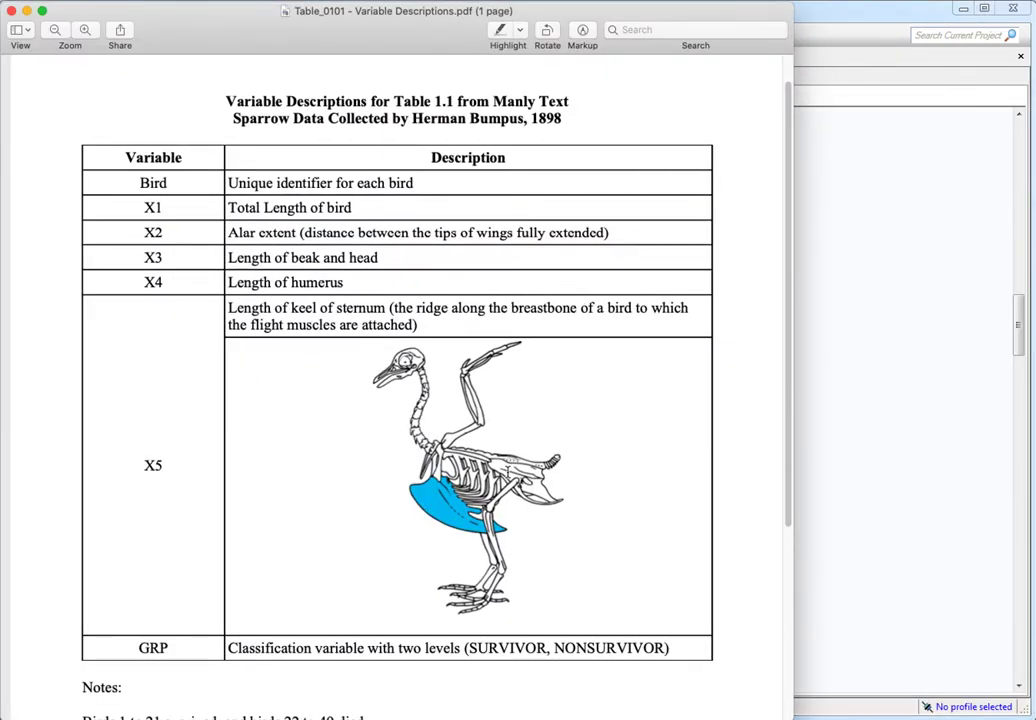
pyautogui.press('super+Tab')
pyautogui.press('super+Tab')
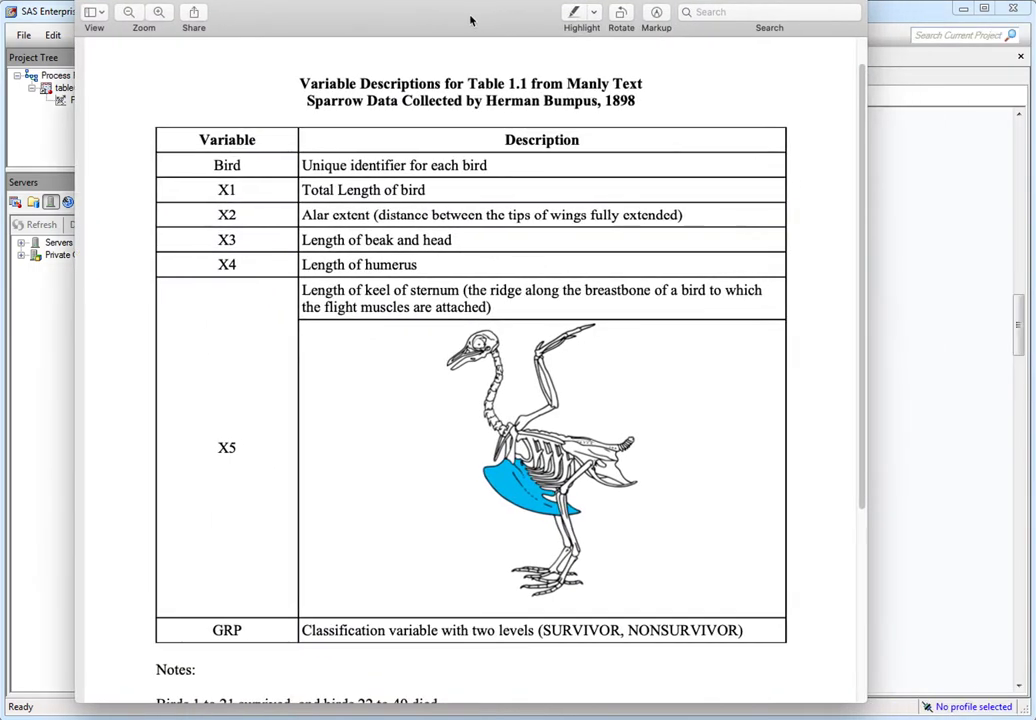
pyautogui.moveTo(470, 18); pyautogui.dragTo(398, 39)
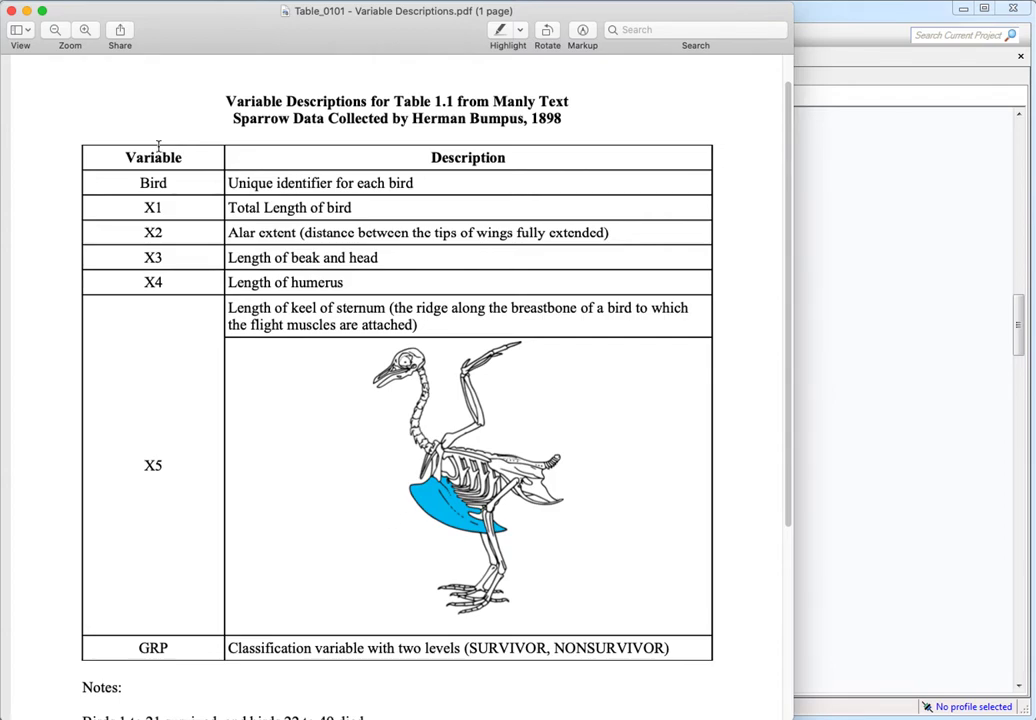
pyautogui.moveTo(42, 12)
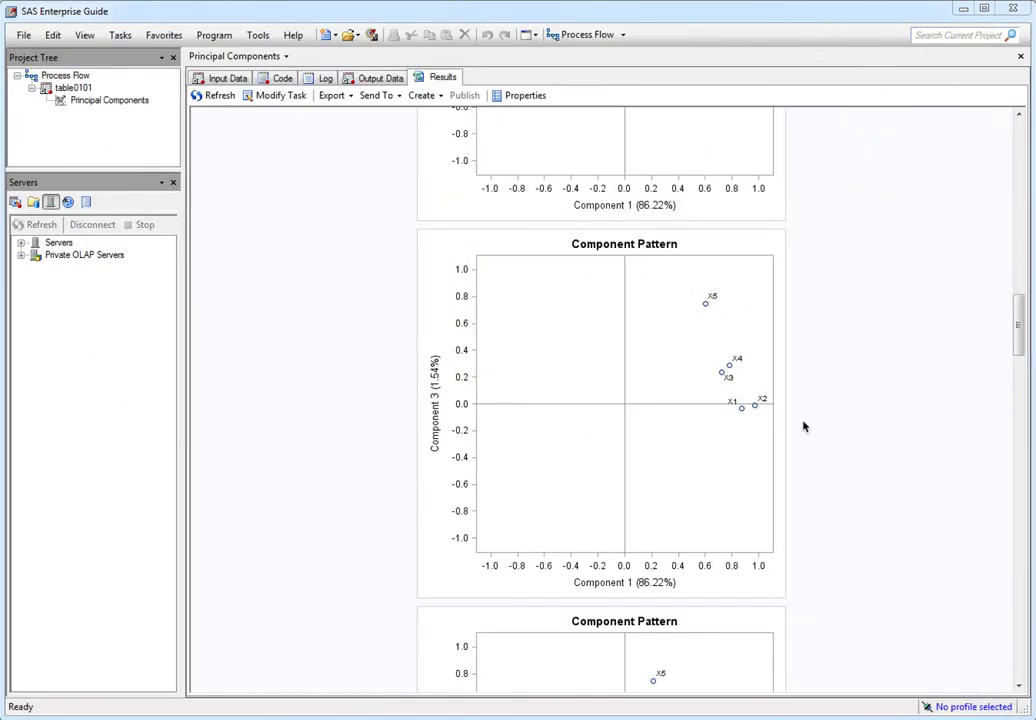
# Step: Scroll past the pattern plots and back up to the eigenvalue table (first eigenvalue 35.33, 86.22% of variance)
pyautogui.scroll(-7, 807, 427)
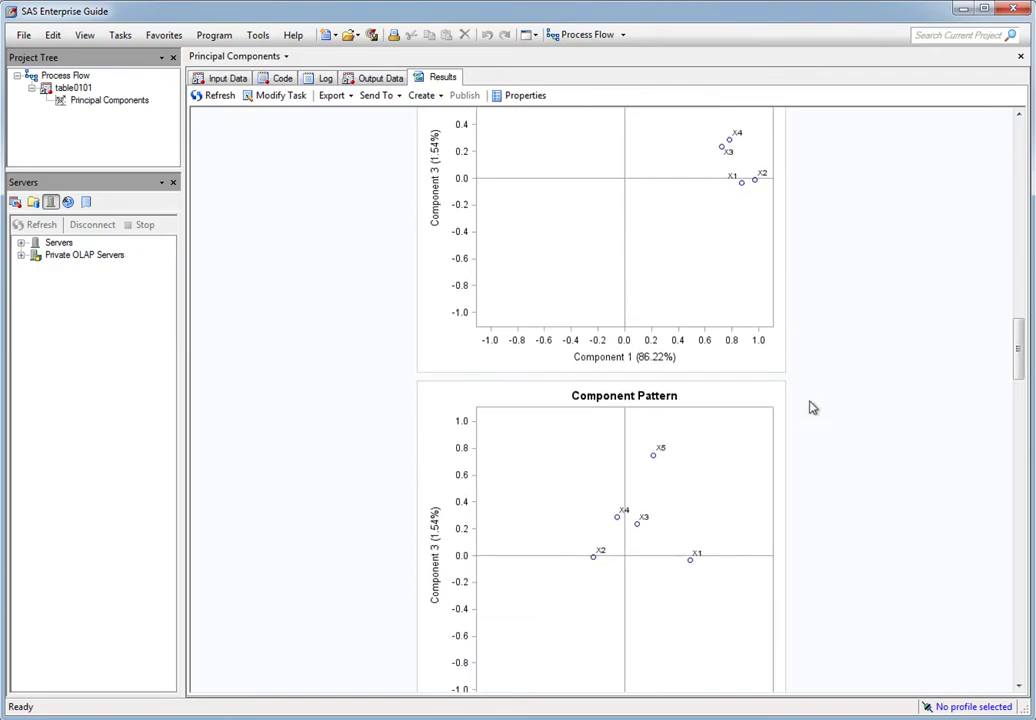
pyautogui.scroll(-1, 812, 407)
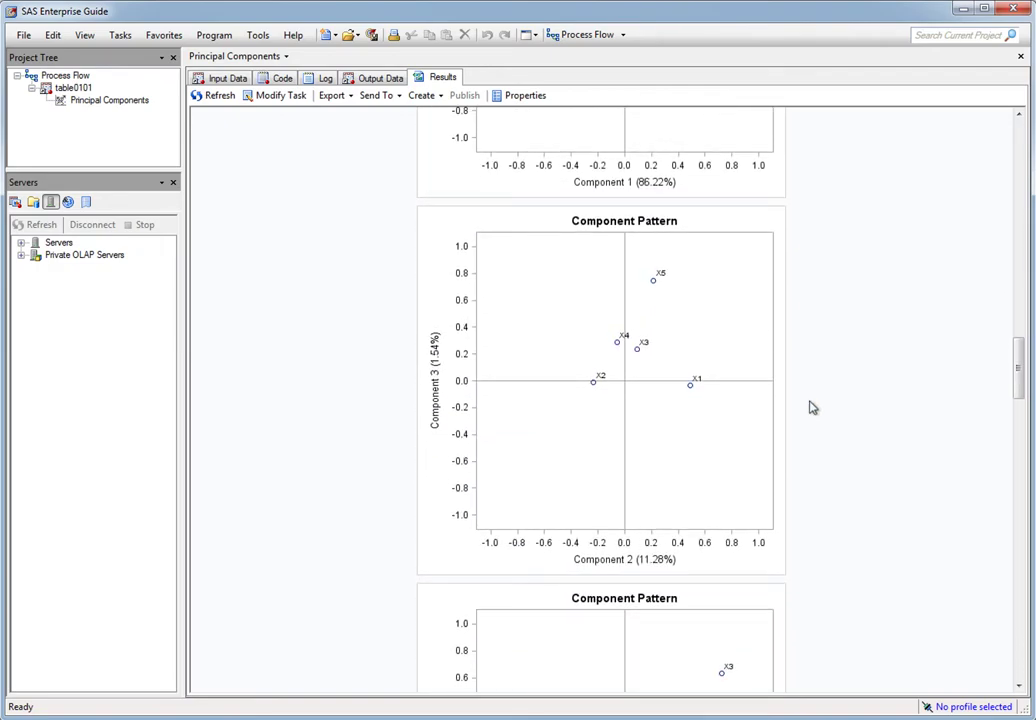
pyautogui.scroll(20, 812, 407)
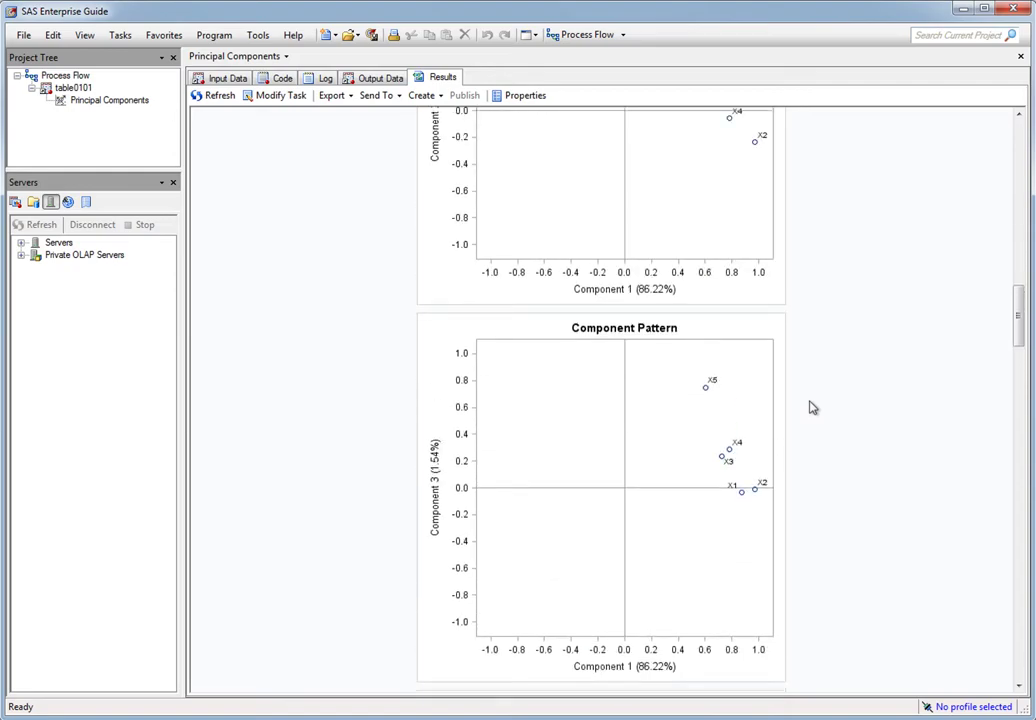
pyautogui.scroll(12, 812, 407)
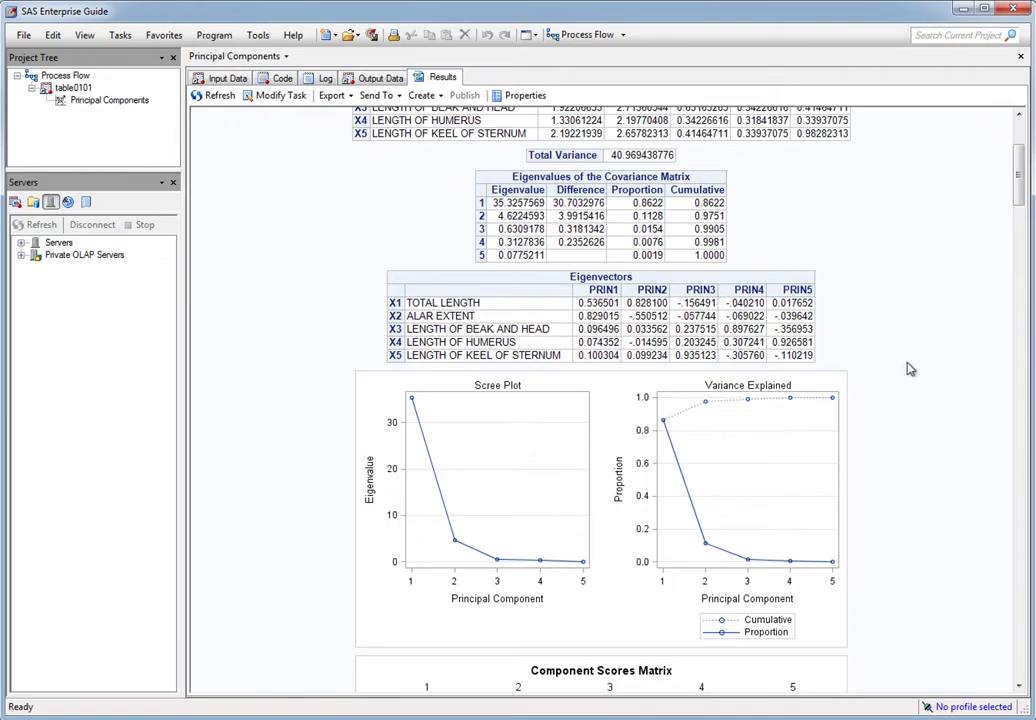
pyautogui.scroll(-10, 910, 372)
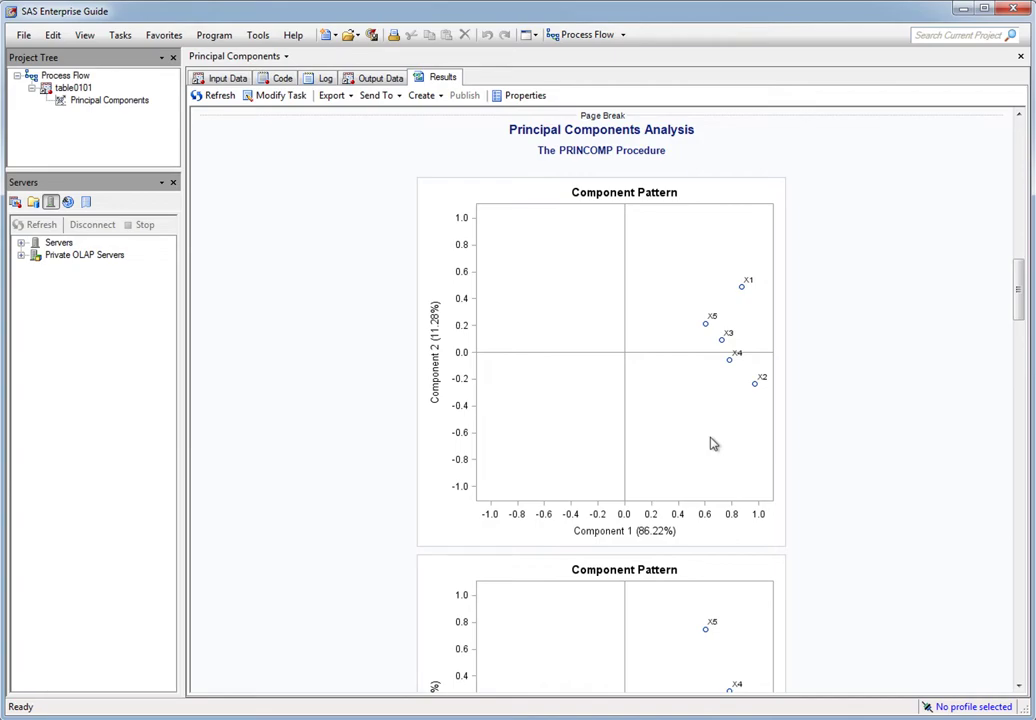
pyautogui.scroll(-5, 955, 476)
pyautogui.scroll(-15, 955, 476)
pyautogui.scroll(-8, 957, 477)
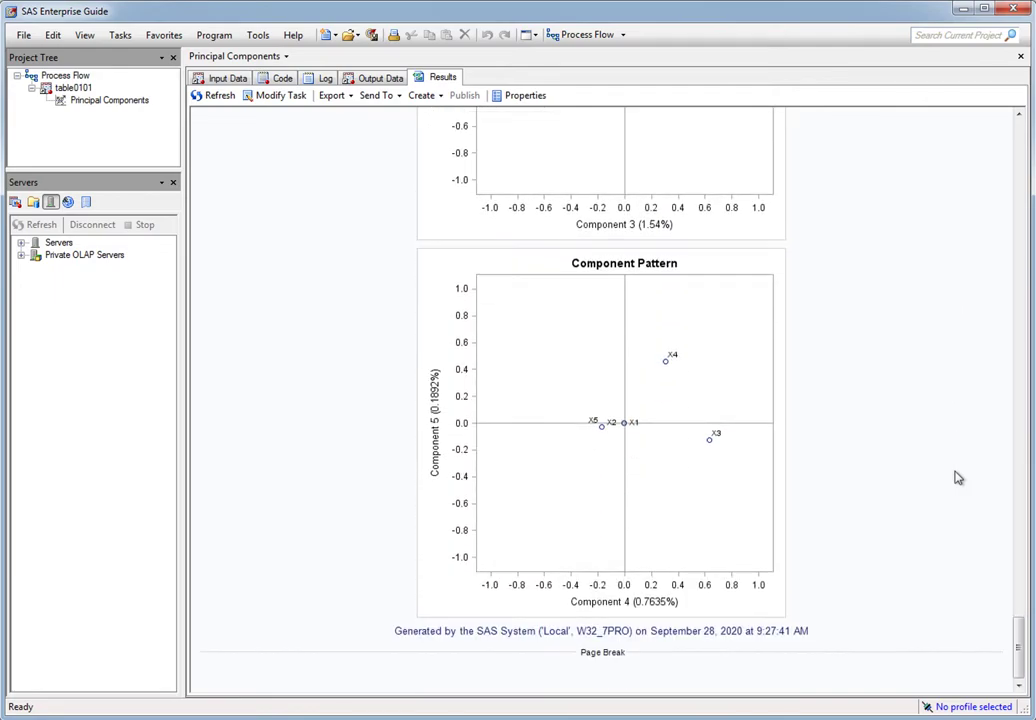
pyautogui.scroll(8, 957, 477)
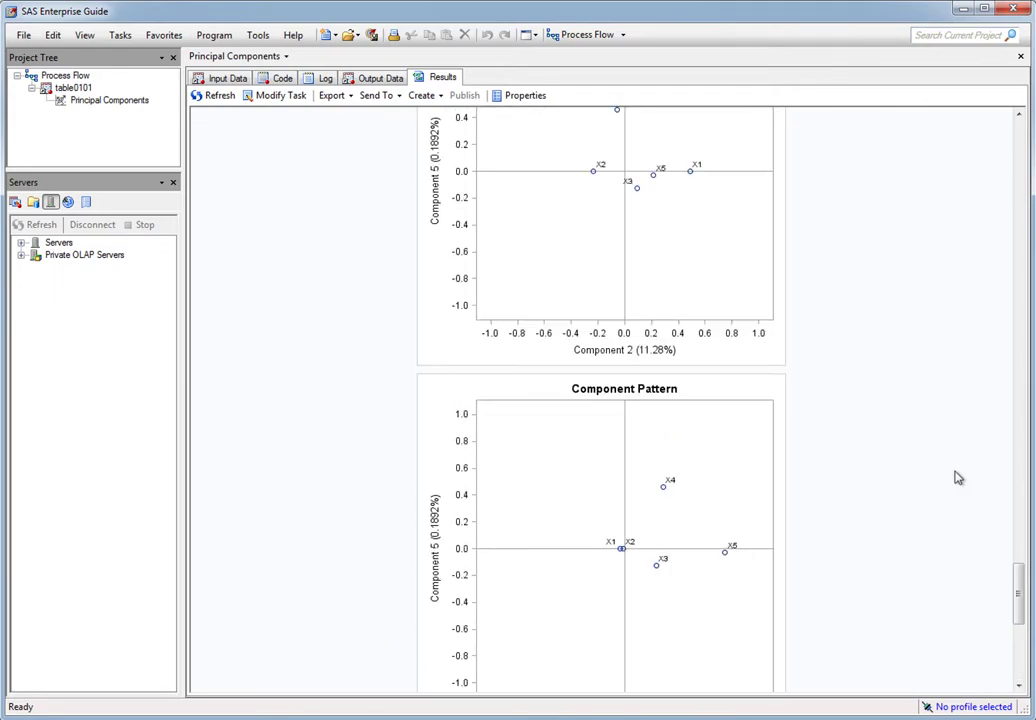
pyautogui.scroll(8, 957, 477)
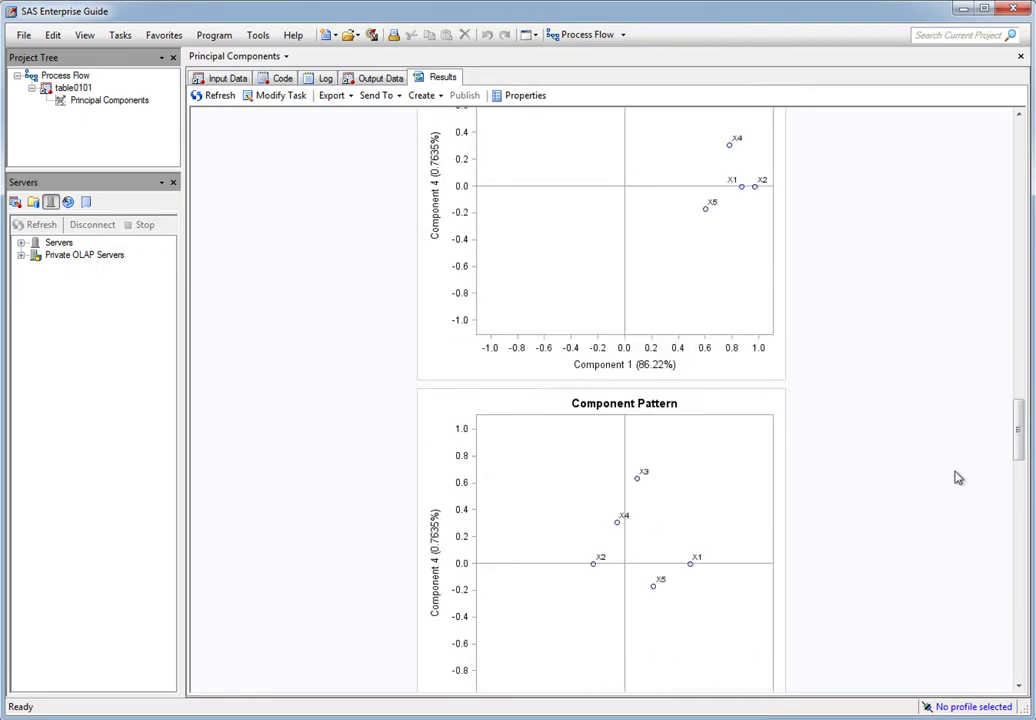
pyautogui.scroll(10, 957, 477)
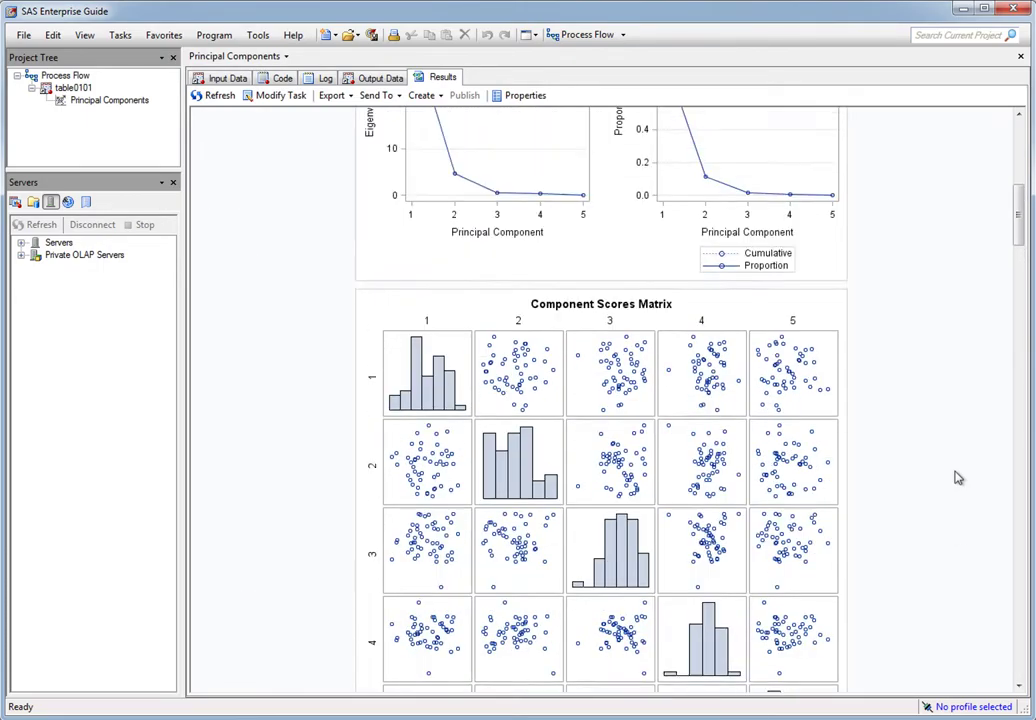
pyautogui.scroll(4, 957, 477)
pyautogui.scroll(-15, 957, 477)
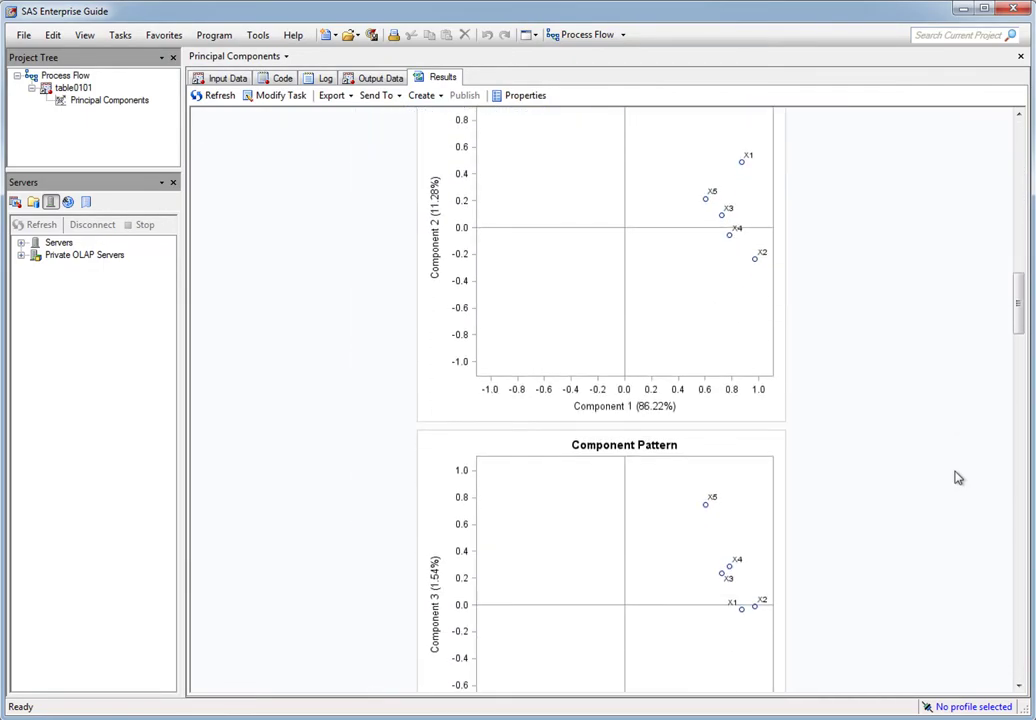
pyautogui.scroll(-6, 957, 477)
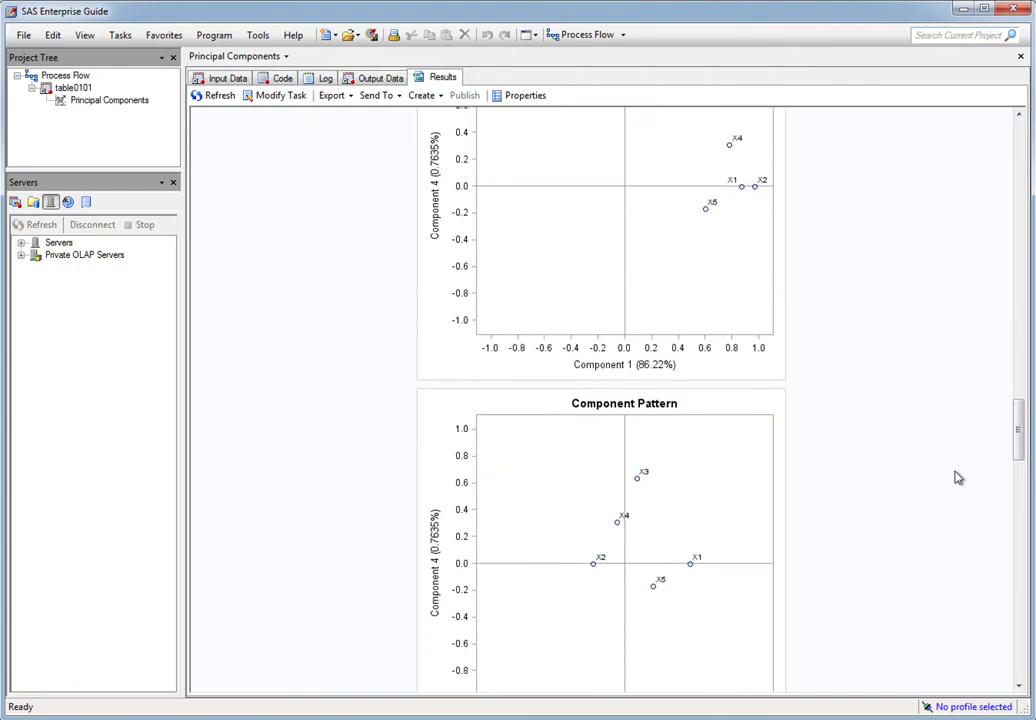
pyautogui.scroll(3, 957, 477)
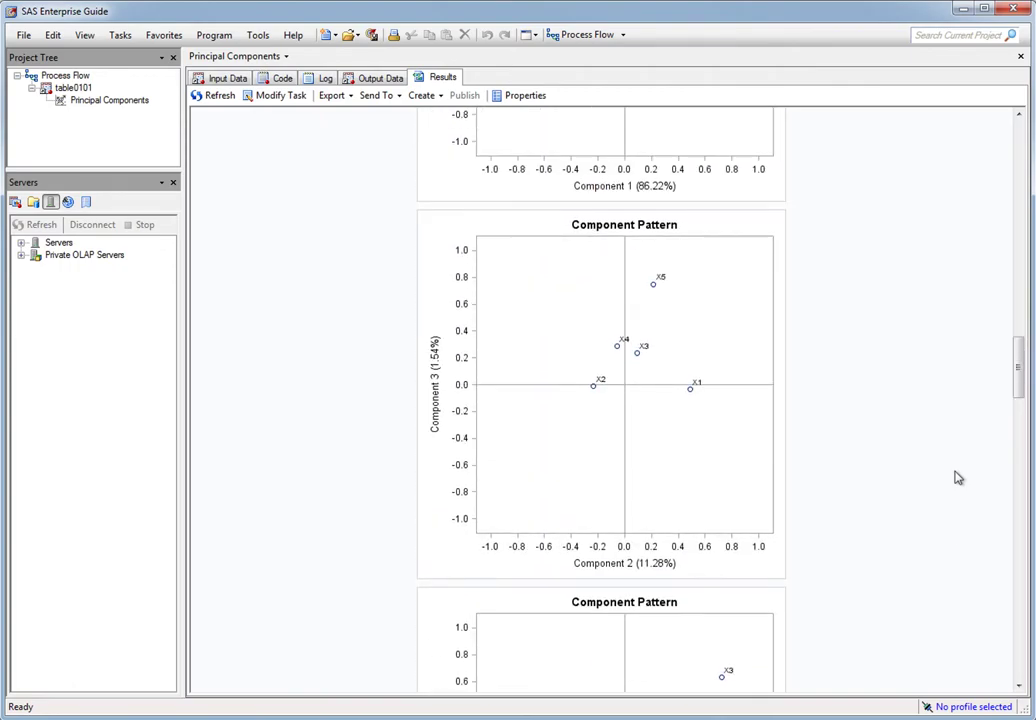
pyautogui.scroll(3, 957, 477)
pyautogui.scroll(-8, 957, 477)
pyautogui.scroll(-4, 957, 477)
pyautogui.scroll(-20, 957, 477)
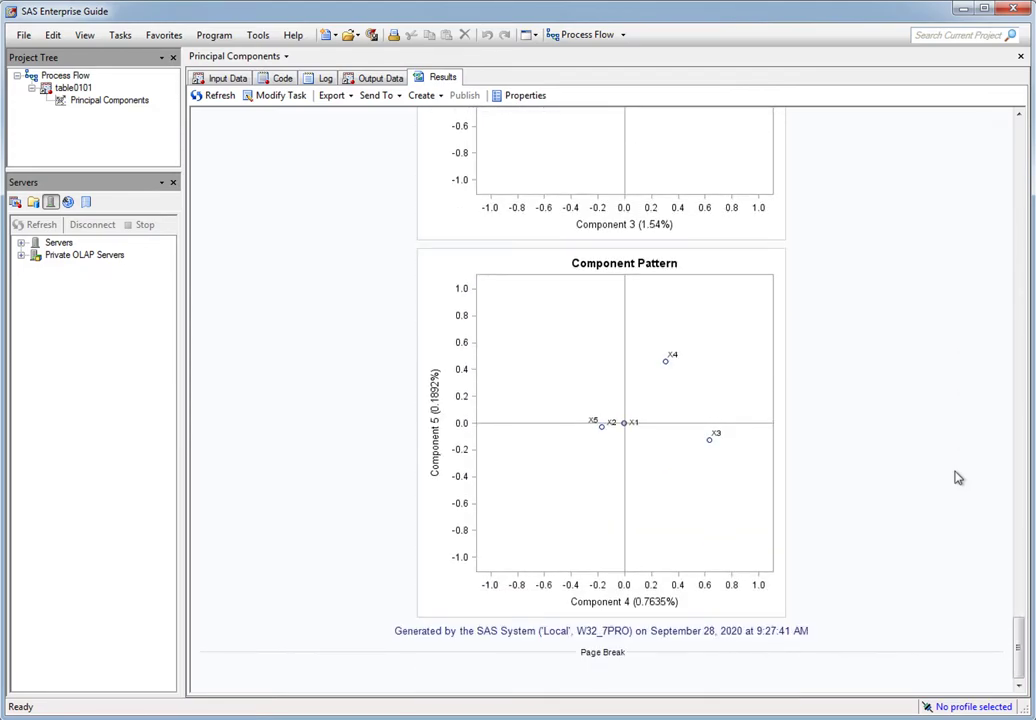
pyautogui.scroll(20, 957, 477)
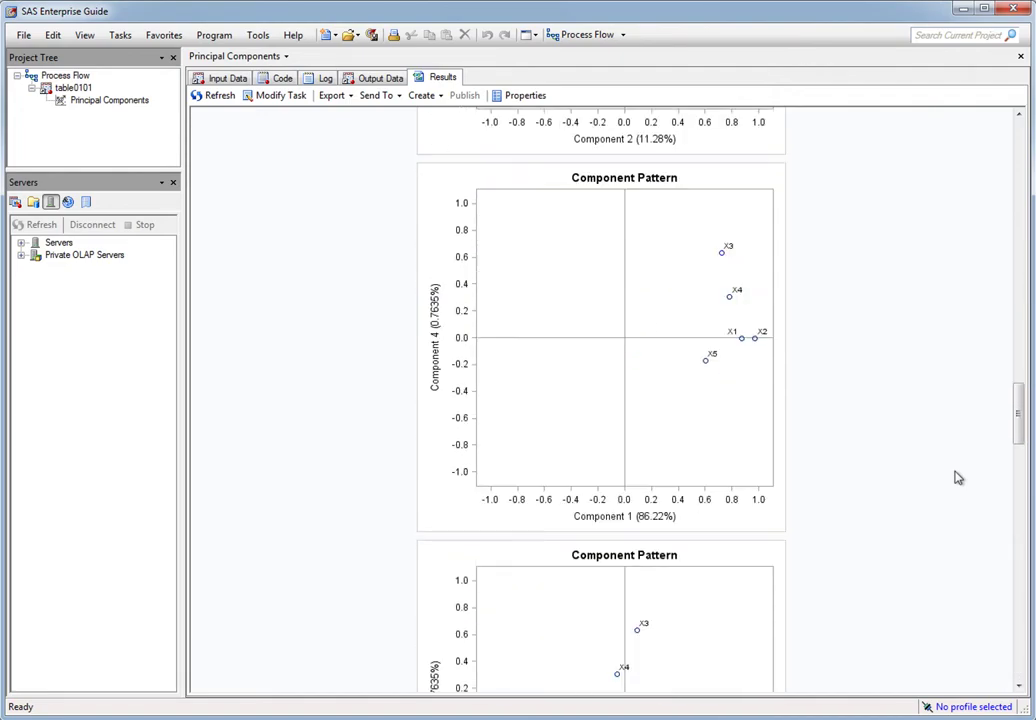
pyautogui.scroll(3, 957, 477)
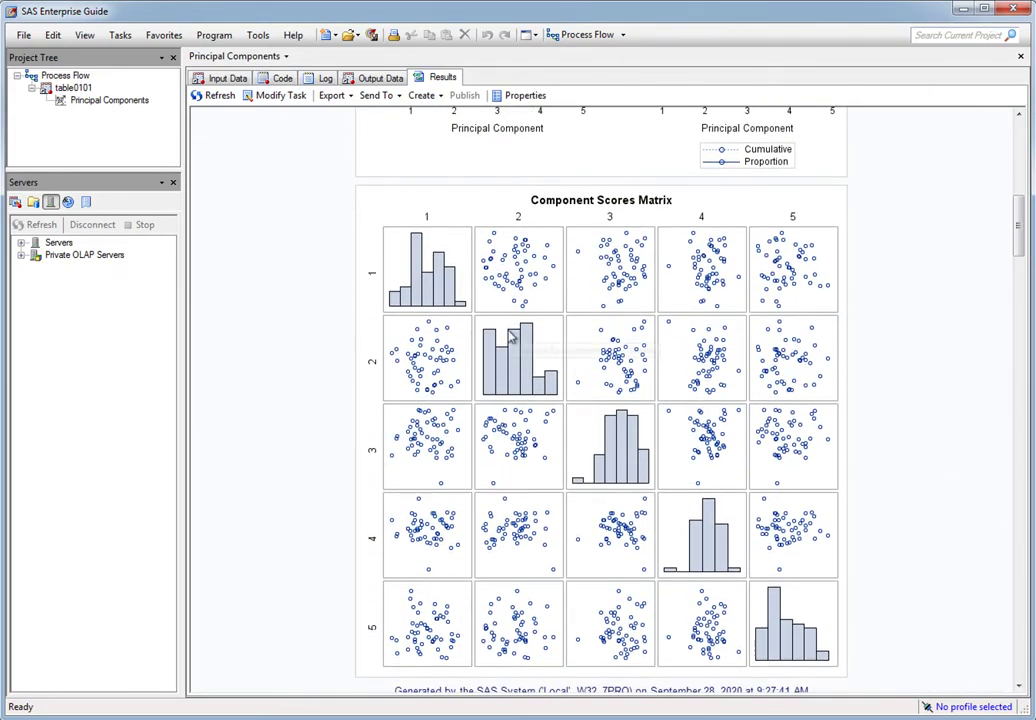
pyautogui.scroll(6, 505, 337)
pyautogui.scroll(5, 508, 337)
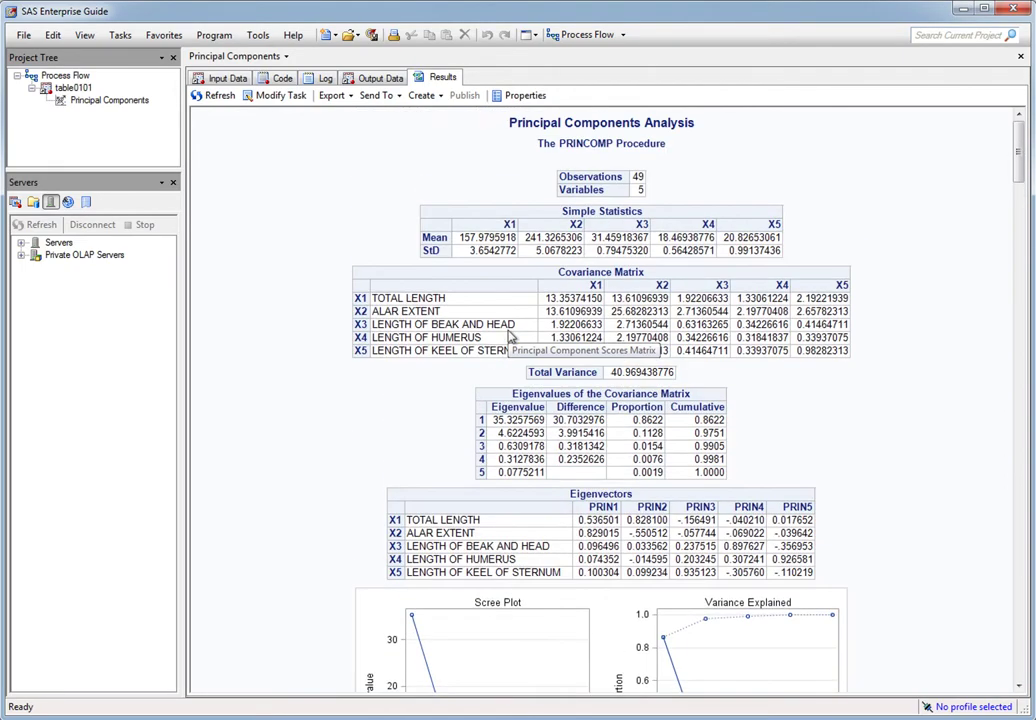
# Step: Close the results and reopen the Principal Components task settings, with X1–X5 as analysis variables
pyautogui.click(1020, 56)
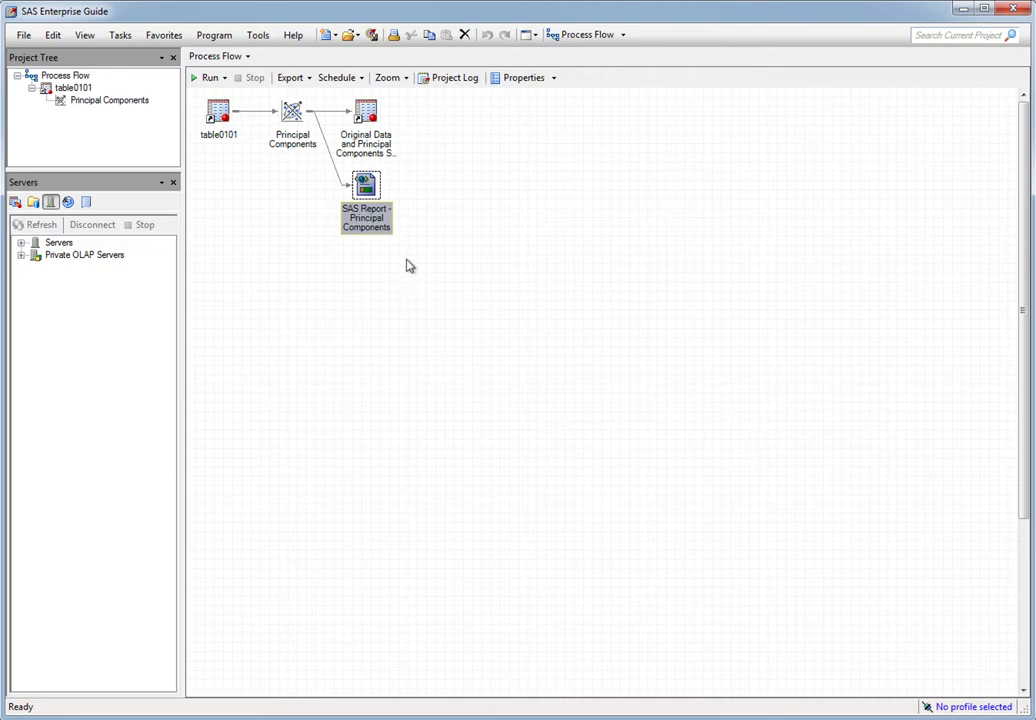
pyautogui.click(292, 110)
pyautogui.rightClick(292, 112)
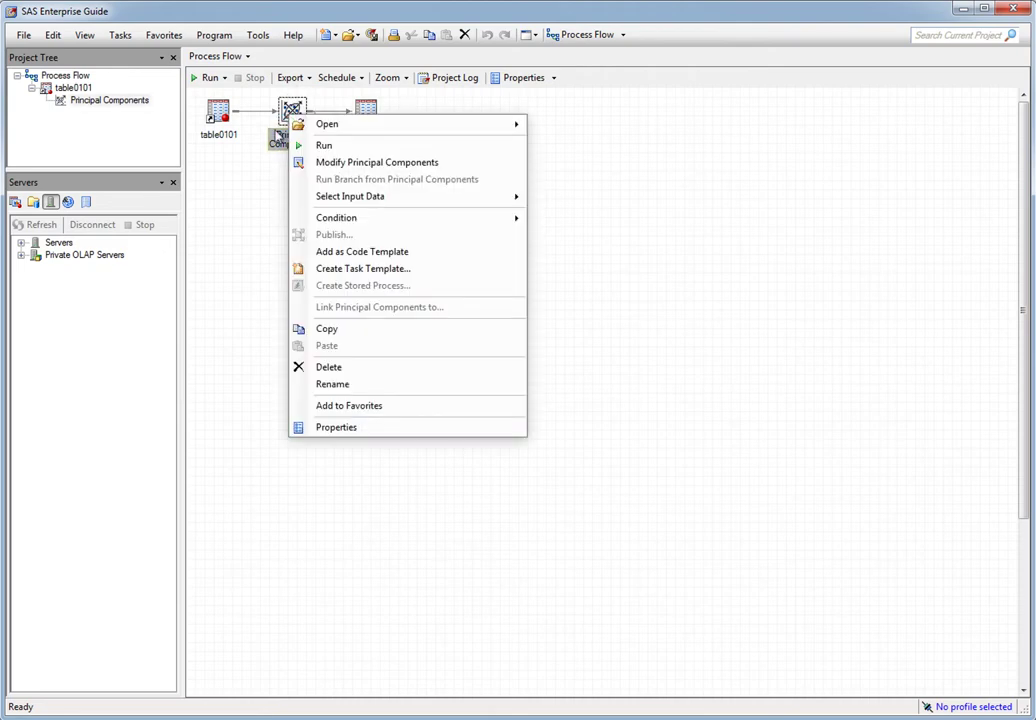
pyautogui.click(234, 236)
pyautogui.doubleClick(292, 112)
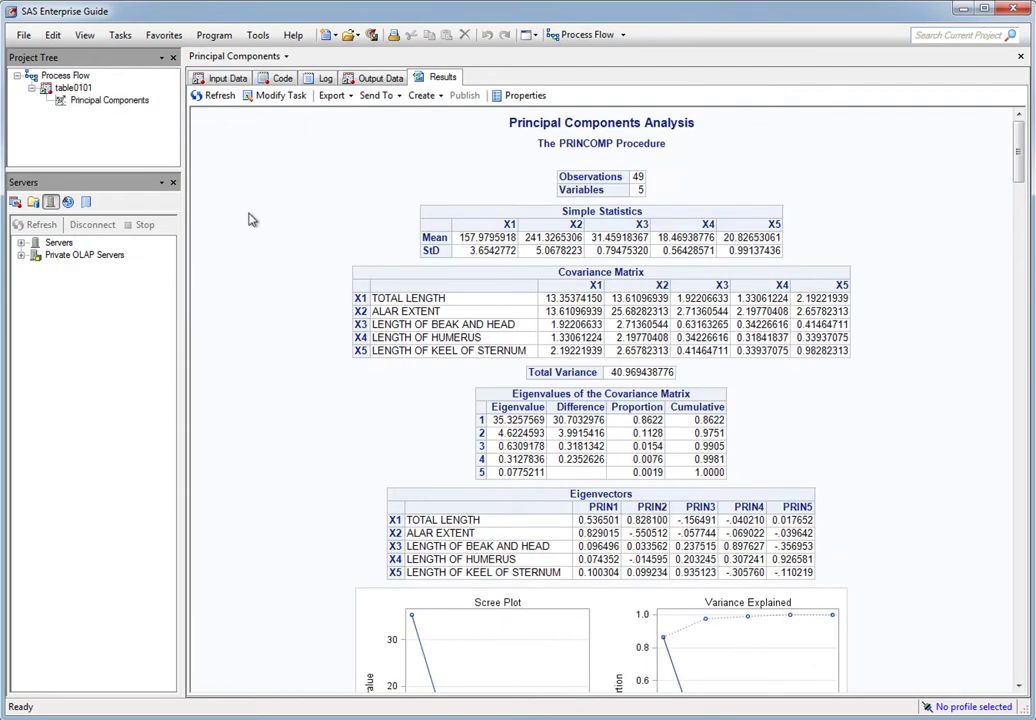
pyautogui.click(284, 96)
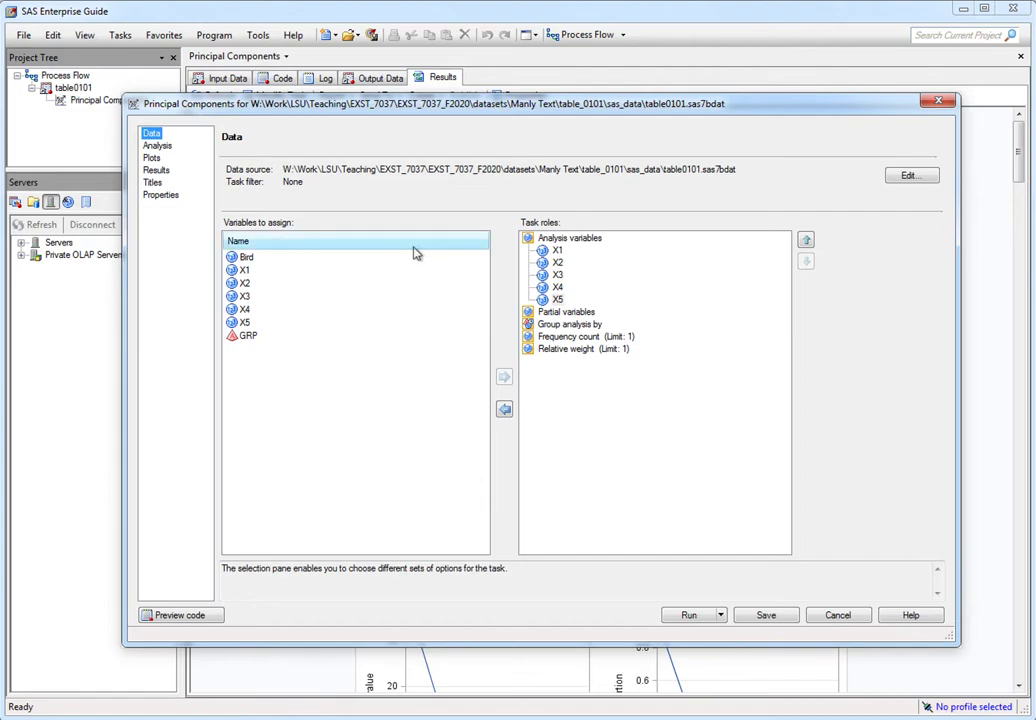
# Step: Turn on the principal component score scatter plot under Plots and run the task
pyautogui.click(837, 616)
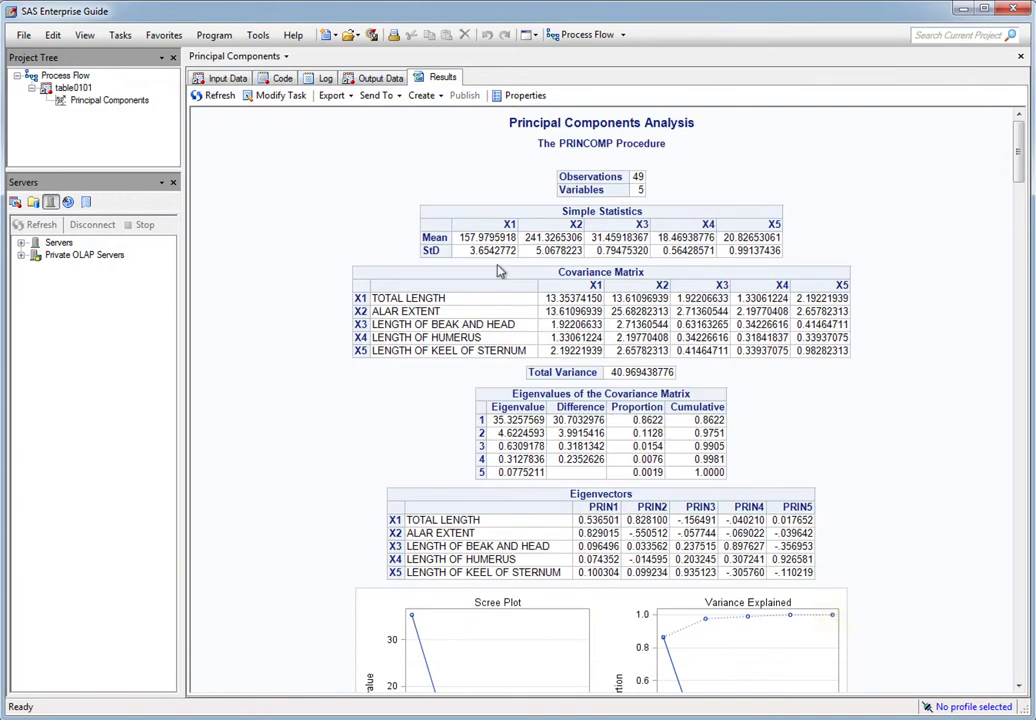
pyautogui.click(284, 96)
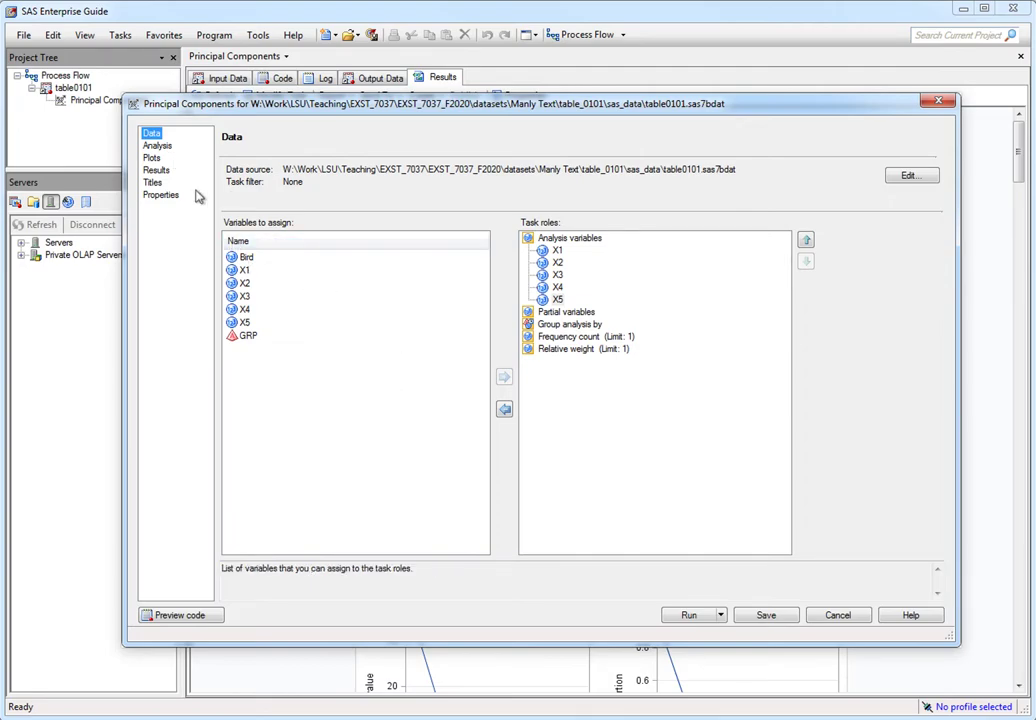
pyautogui.click(152, 158)
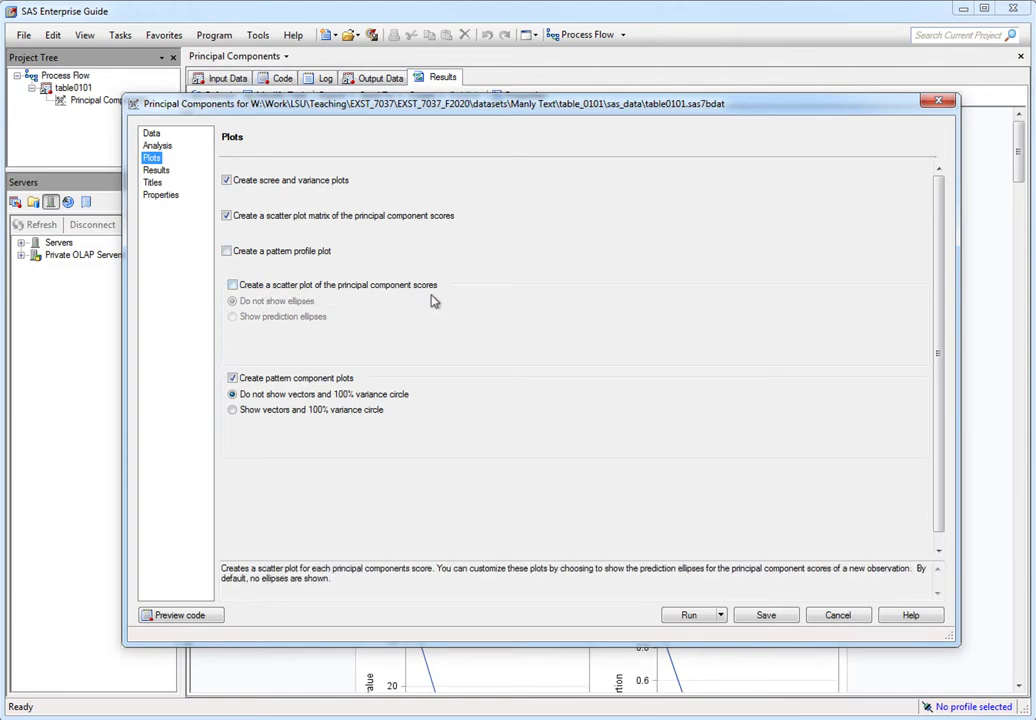
pyautogui.click(233, 285)
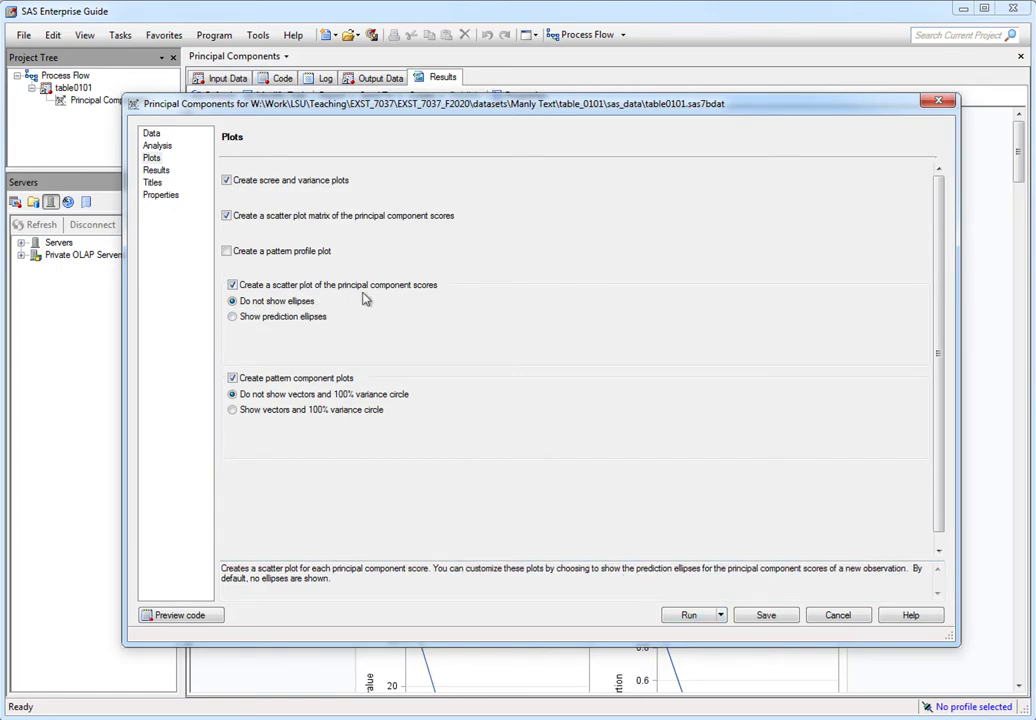
pyautogui.click(684, 615)
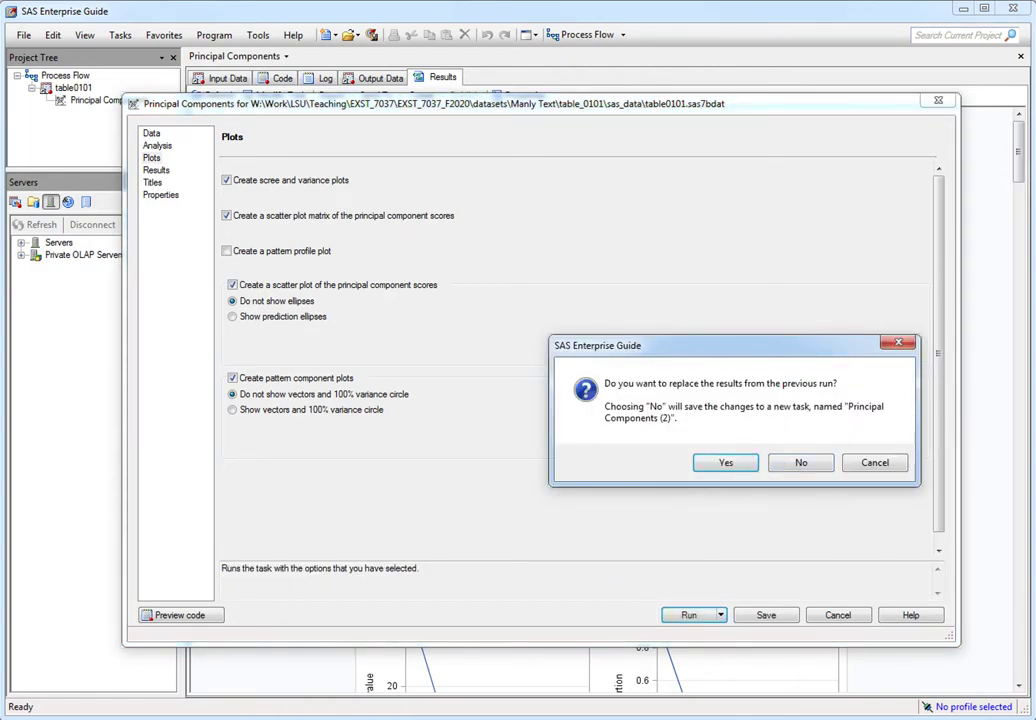
# Step: Confirm replacing the previous results so PROC PRINCOMP reruns
pyautogui.press('Return')
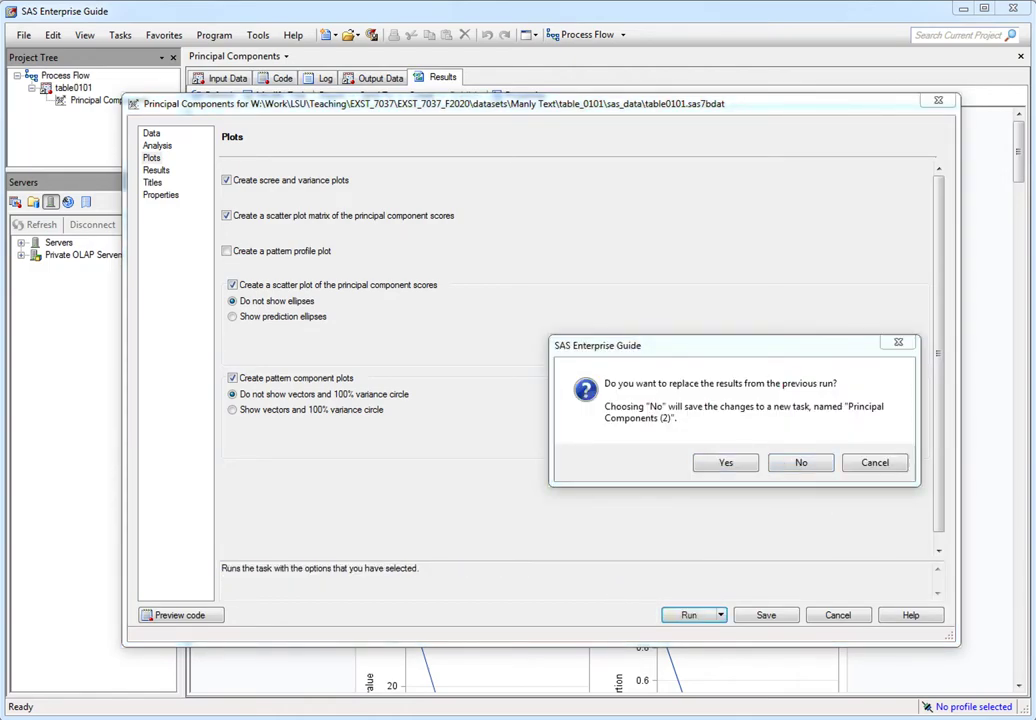
pyautogui.click(770, 352)
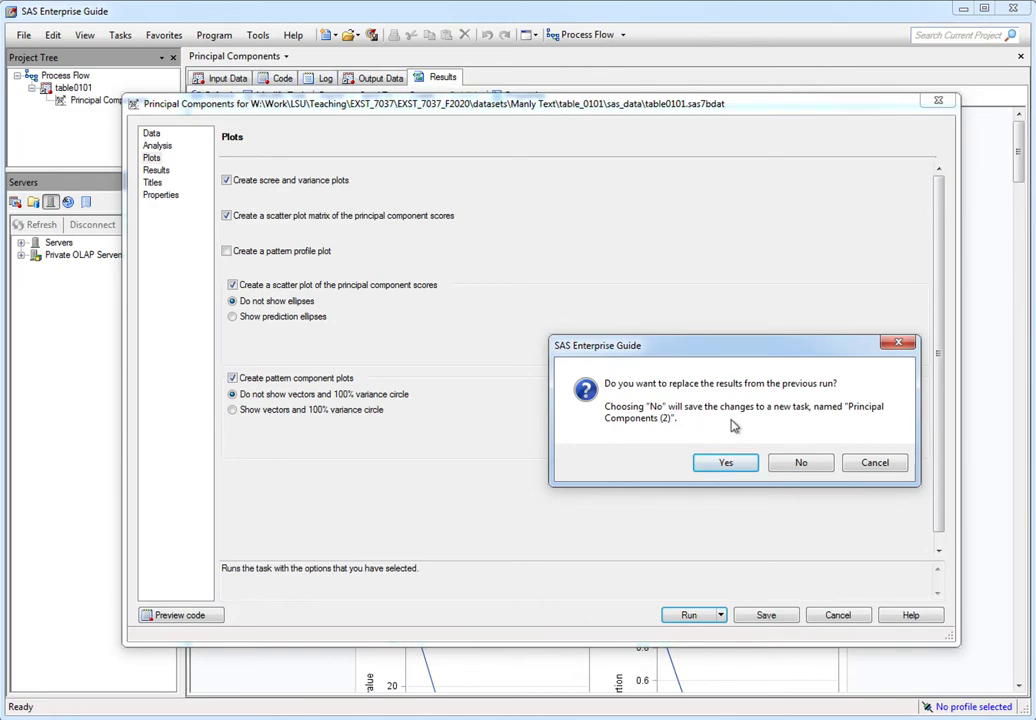
pyautogui.click(727, 463)
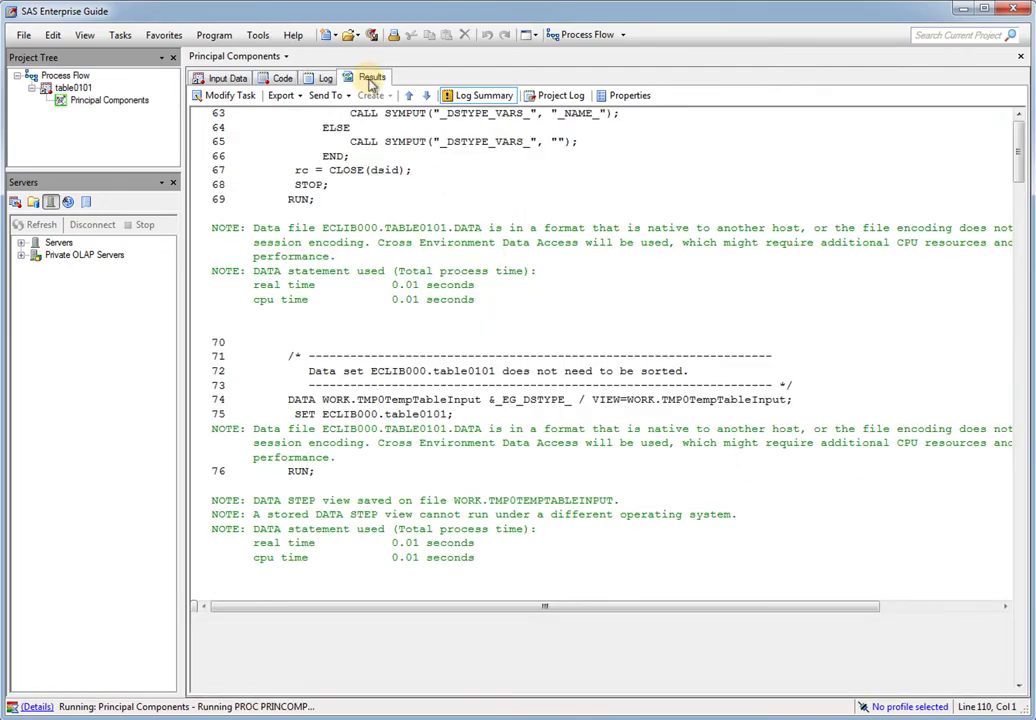
# Step: Scroll the rerun output to the Component Scores plot of Component 2 (11.26%) versus Component 1 (86.22%)
pyautogui.scroll(-15, 909, 441)
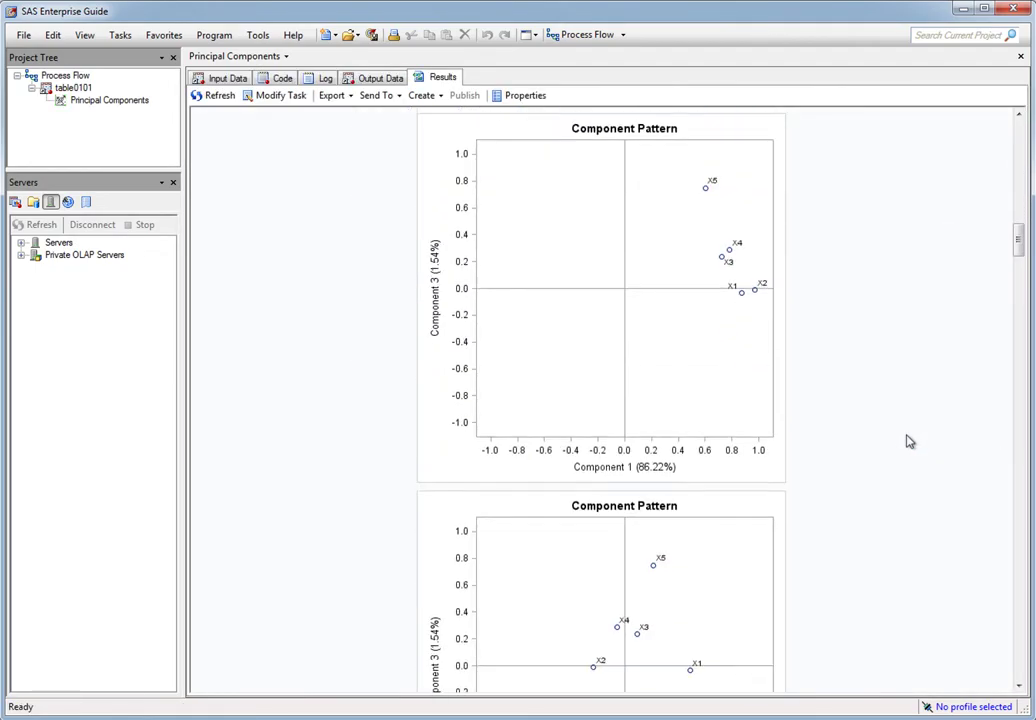
pyautogui.scroll(-3, 909, 441)
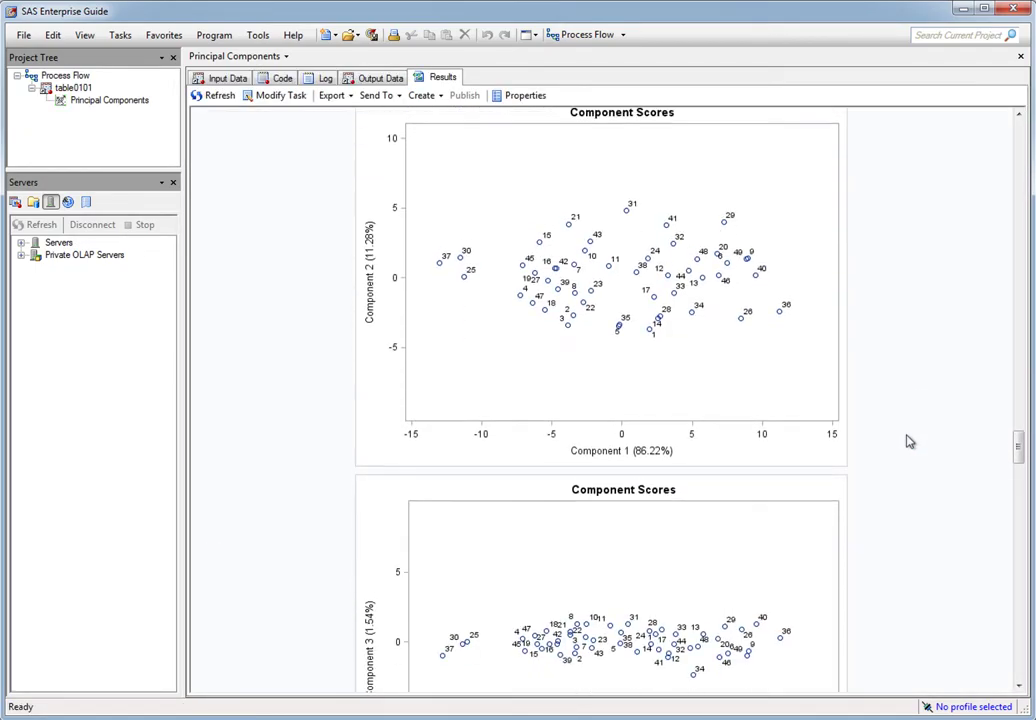
pyautogui.scroll(7, 909, 439)
pyautogui.scroll(-1, 875, 404)
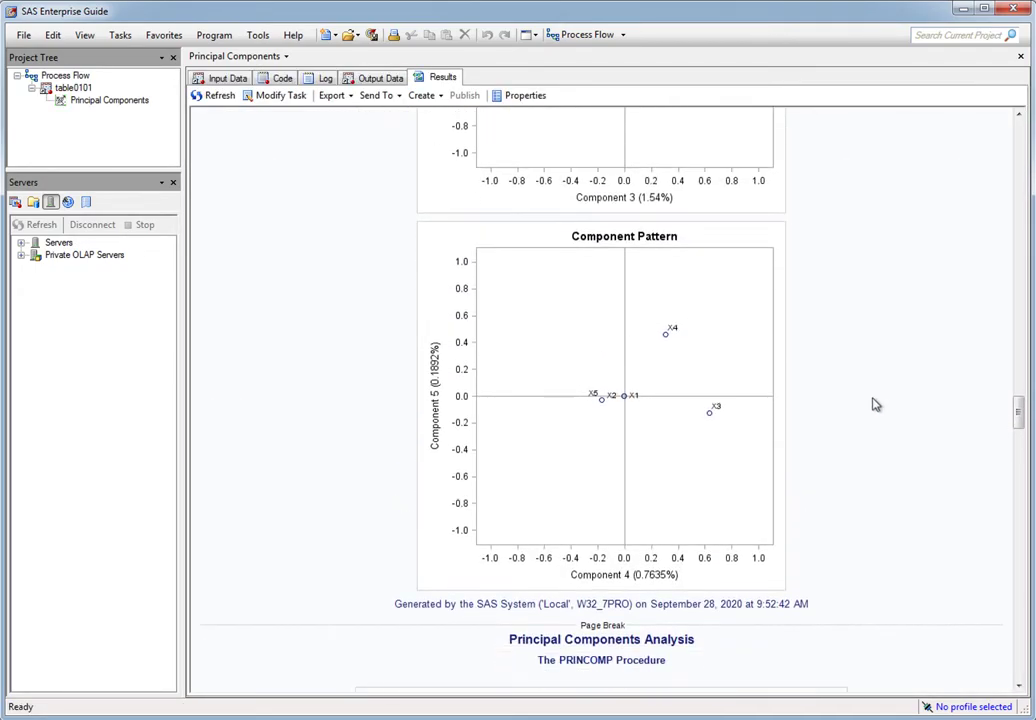
pyautogui.scroll(3, 875, 404)
pyautogui.scroll(5, 875, 404)
pyautogui.scroll(-10, 875, 404)
pyautogui.scroll(-2, 875, 404)
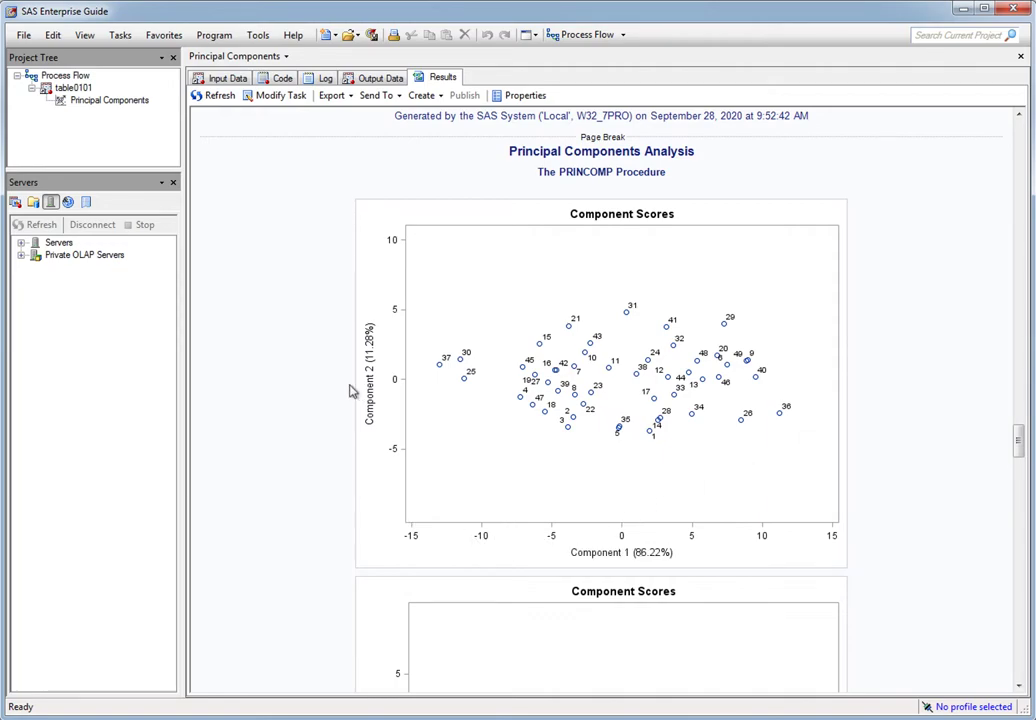
pyautogui.scroll(-5, 377, 427)
pyautogui.scroll(3, 325, 443)
pyautogui.scroll(-3, 325, 443)
pyautogui.scroll(6, 325, 443)
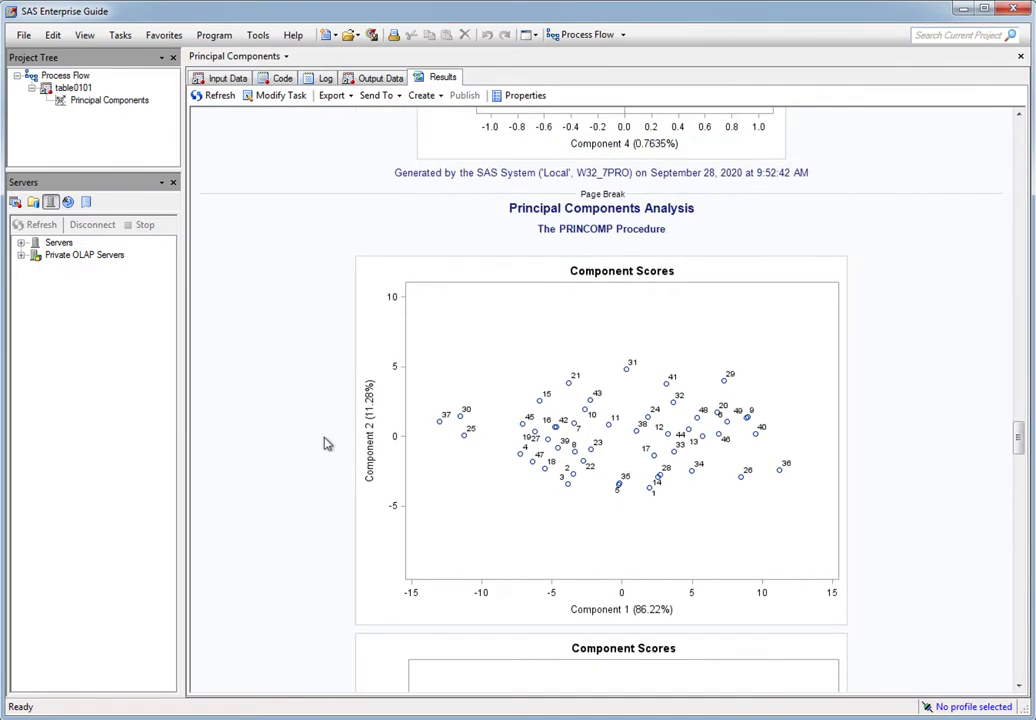
pyautogui.scroll(1, 325, 443)
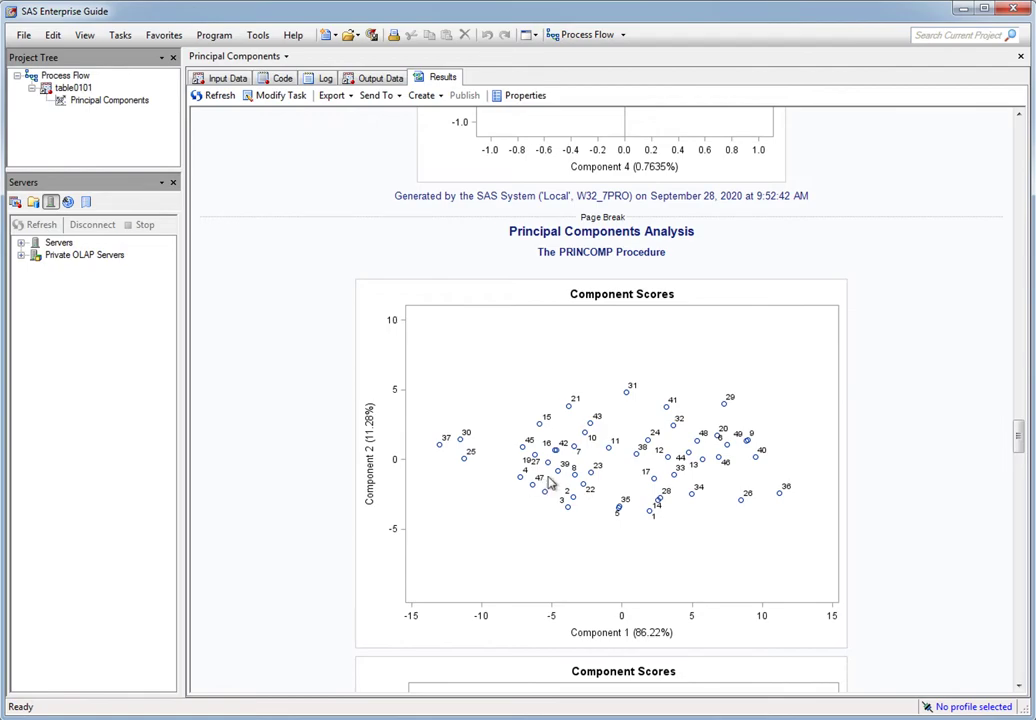
pyautogui.scroll(-1, 560, 486)
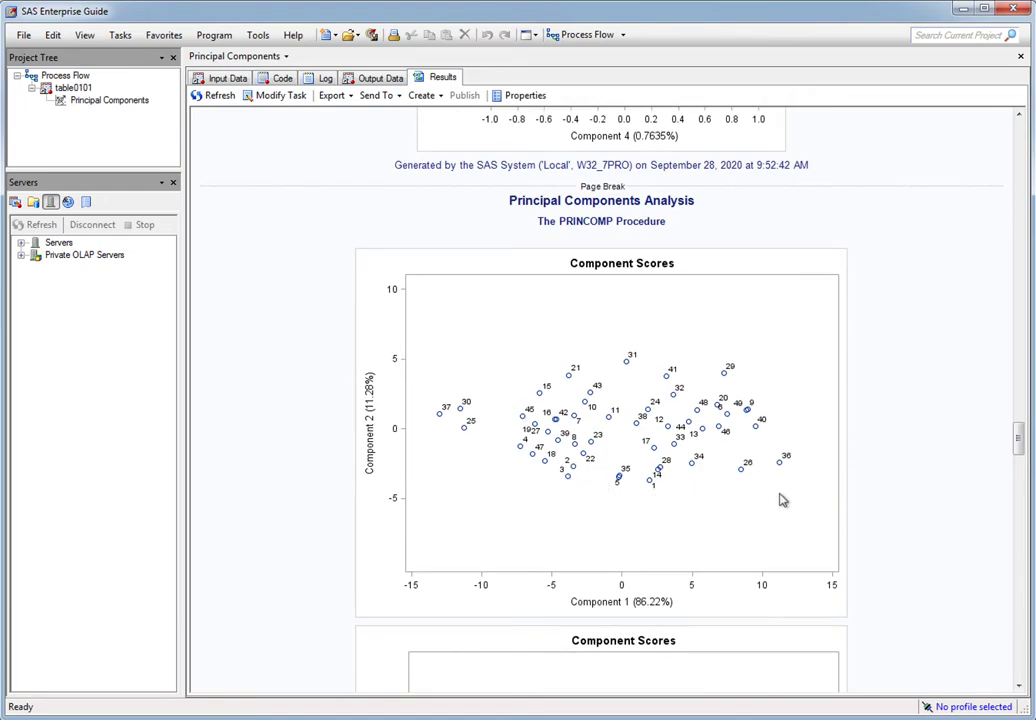
pyautogui.scroll(-10, 783, 500)
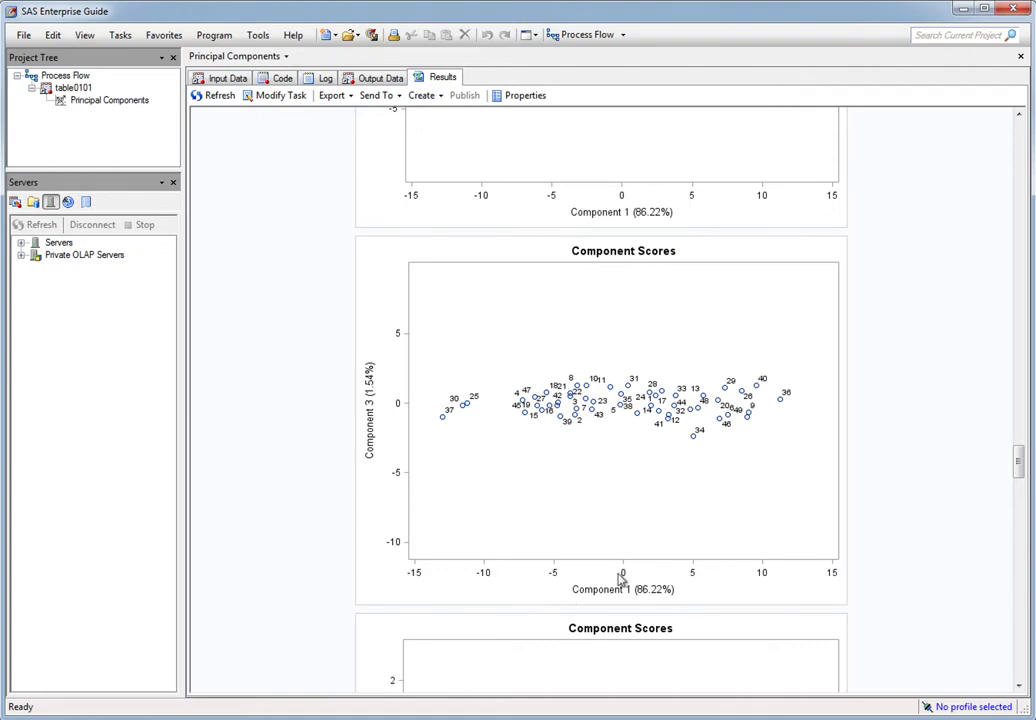
pyautogui.scroll(-5, 620, 580)
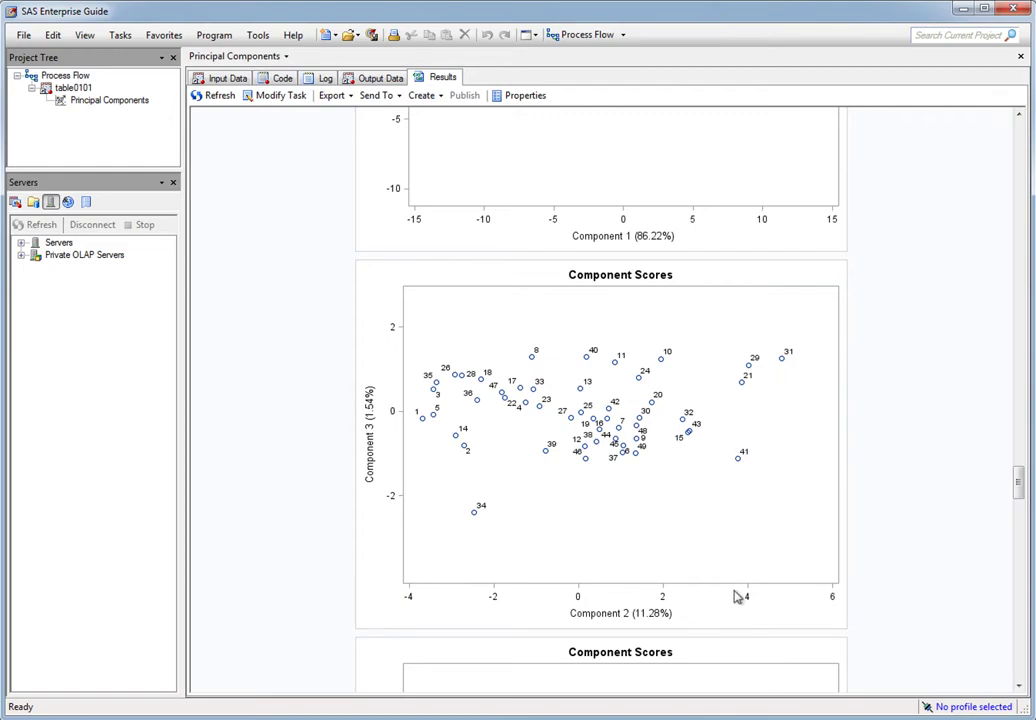
pyautogui.scroll(-8, 734, 597)
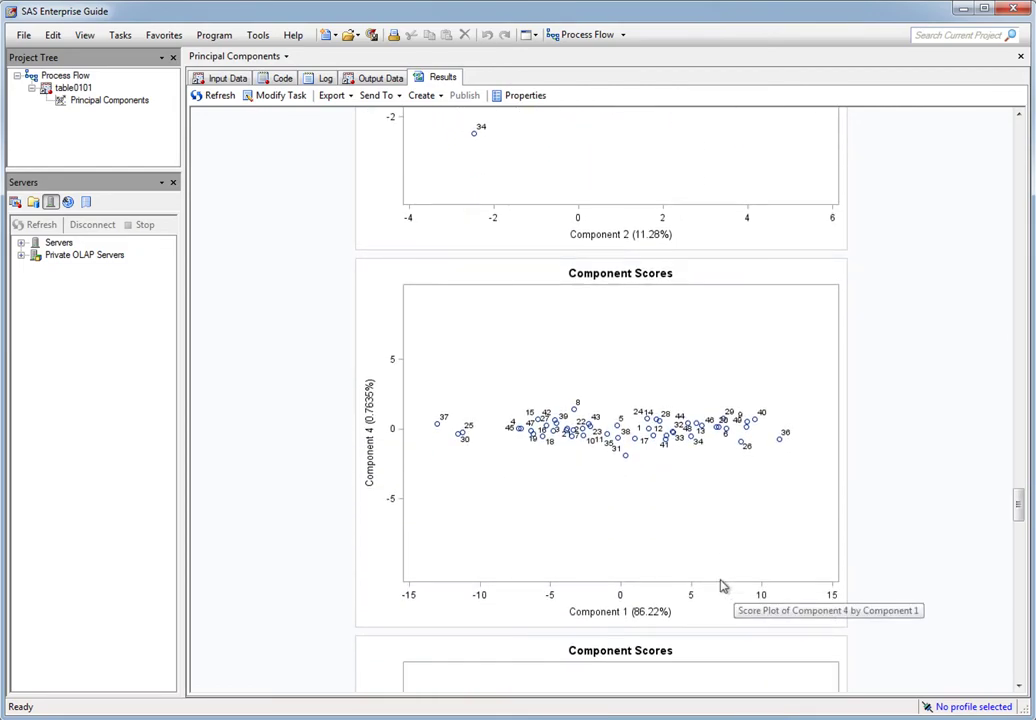
pyautogui.scroll(-3, 720, 586)
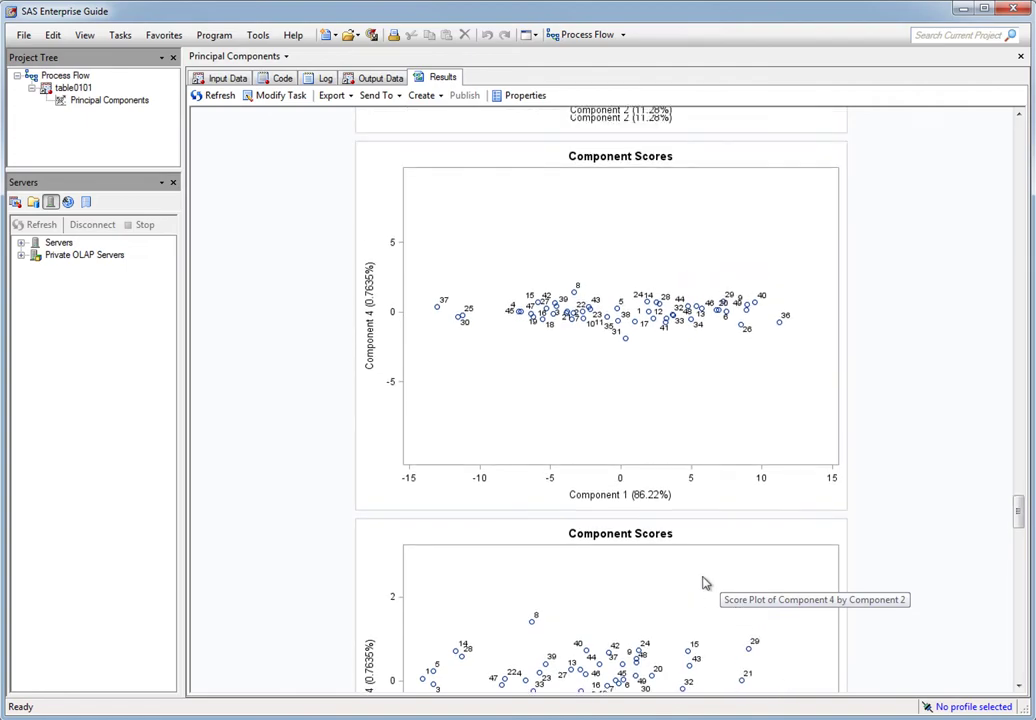
pyautogui.scroll(6, 704, 583)
pyautogui.scroll(-10, 704, 583)
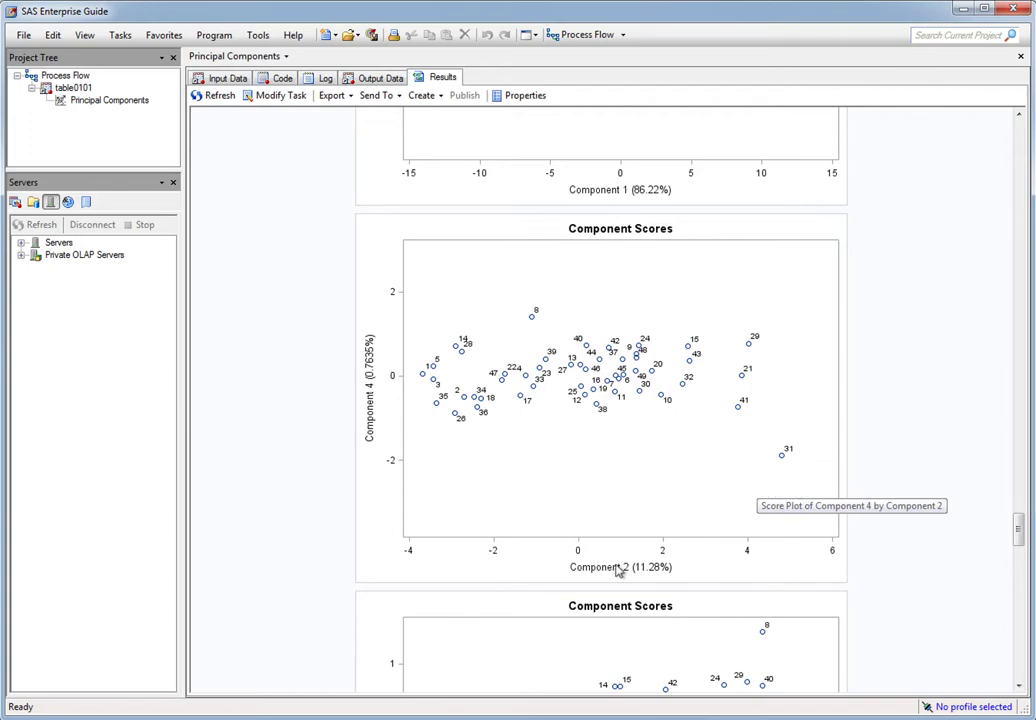
pyautogui.scroll(-8, 590, 480)
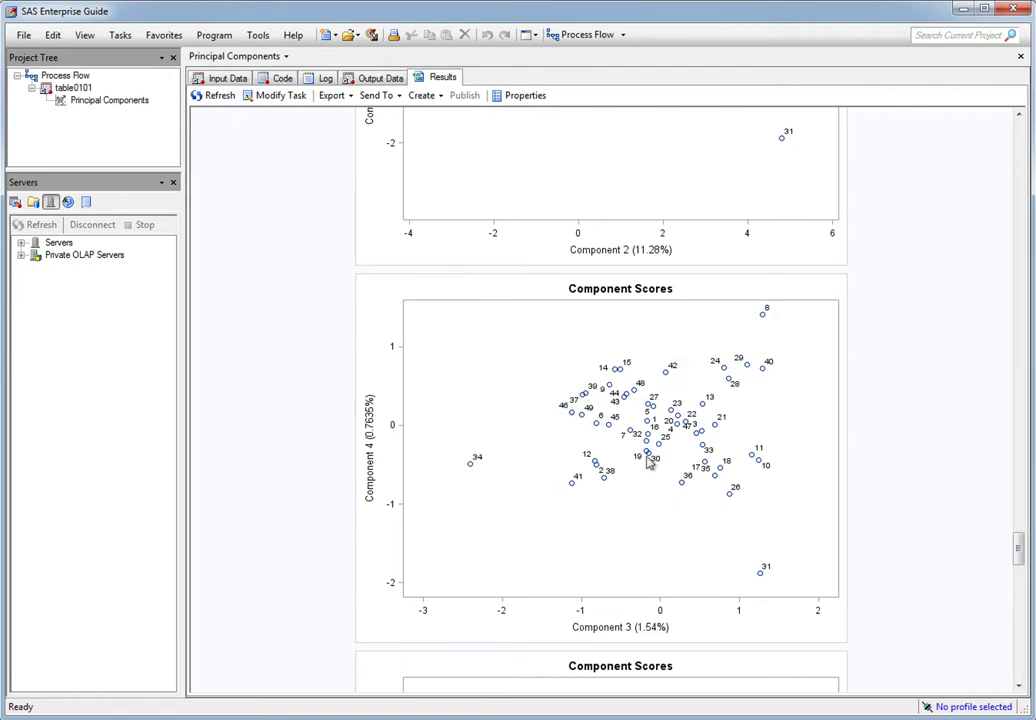
pyautogui.scroll(-4, 650, 462)
pyautogui.scroll(1, 650, 462)
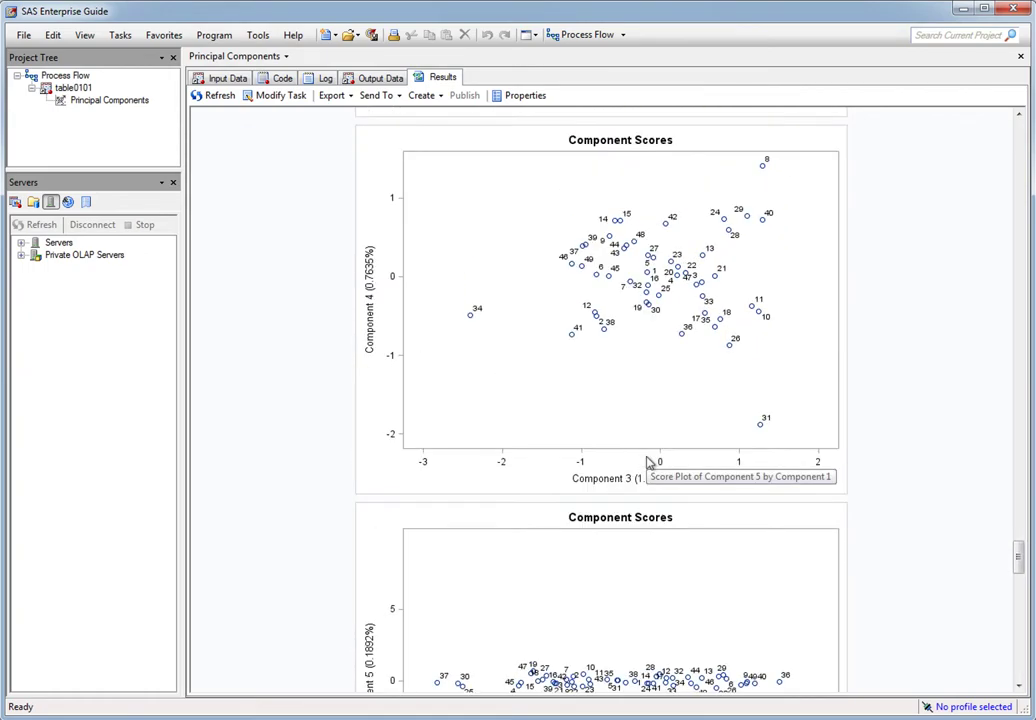
pyautogui.scroll(4, 648, 462)
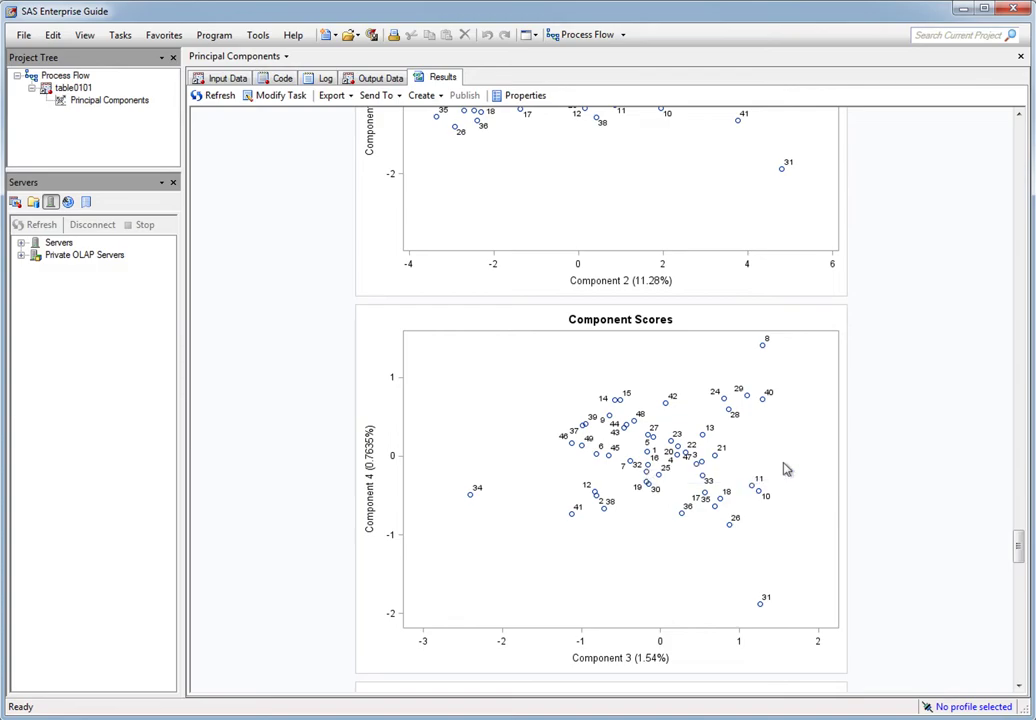
pyautogui.scroll(-3, 795, 474)
pyautogui.scroll(-14, 797, 474)
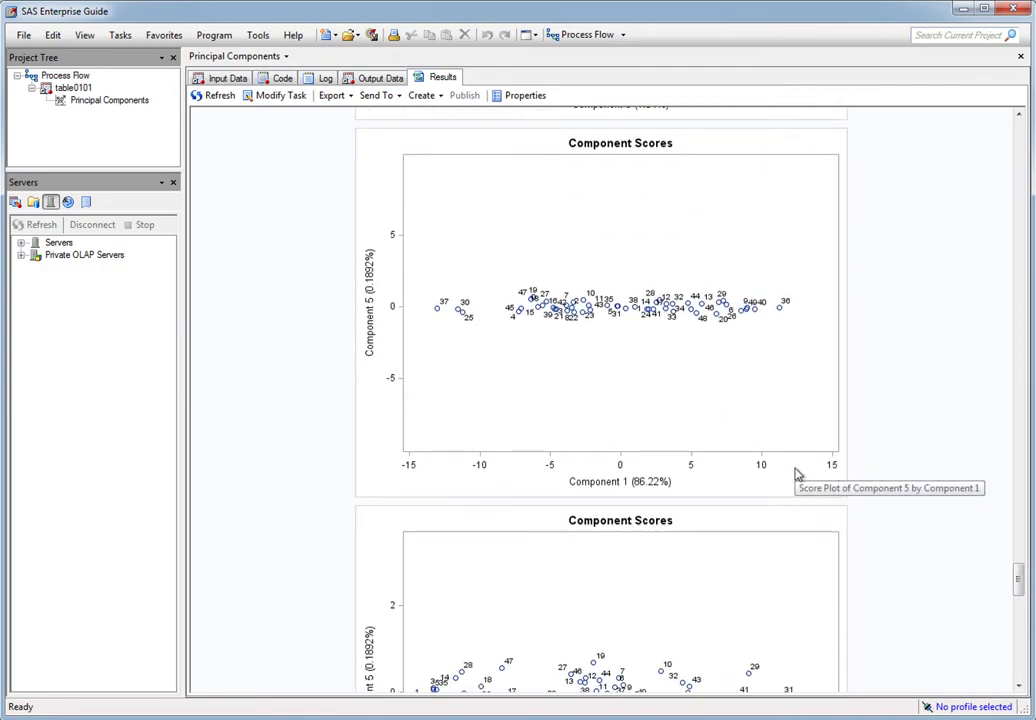
pyautogui.scroll(-10, 855, 475)
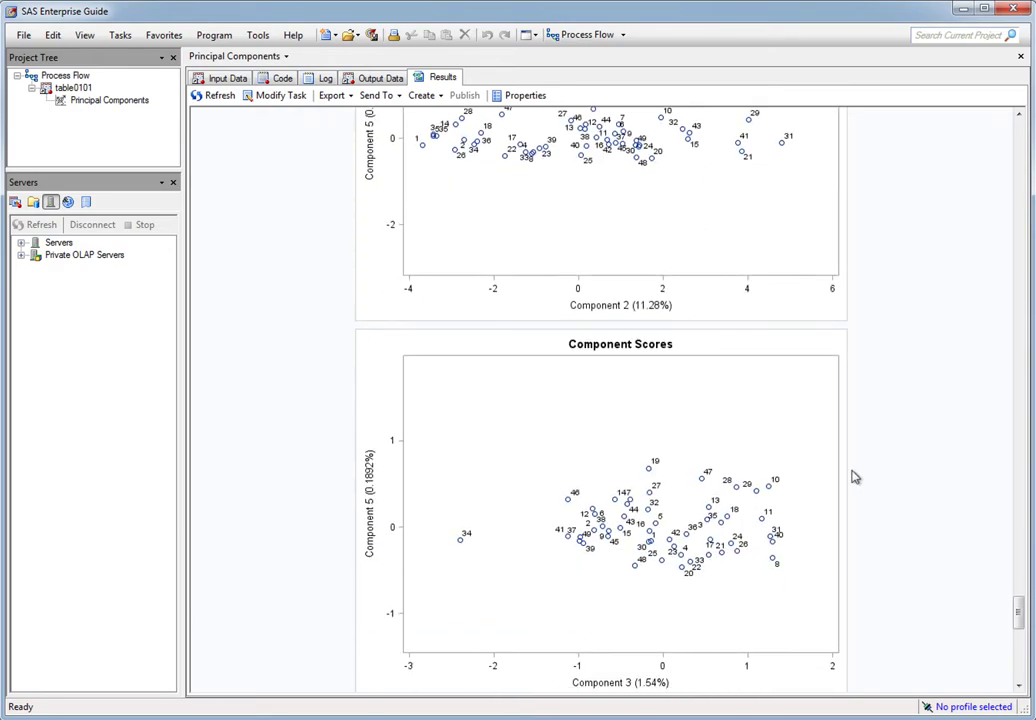
pyautogui.scroll(-10, 853, 478)
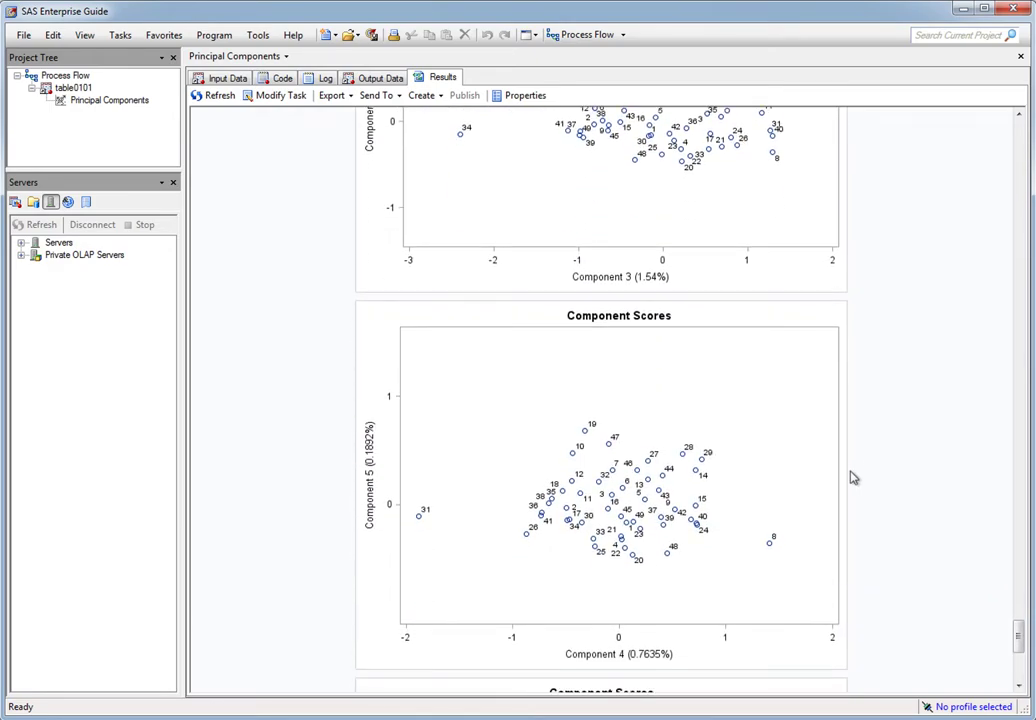
pyautogui.scroll(1, 853, 478)
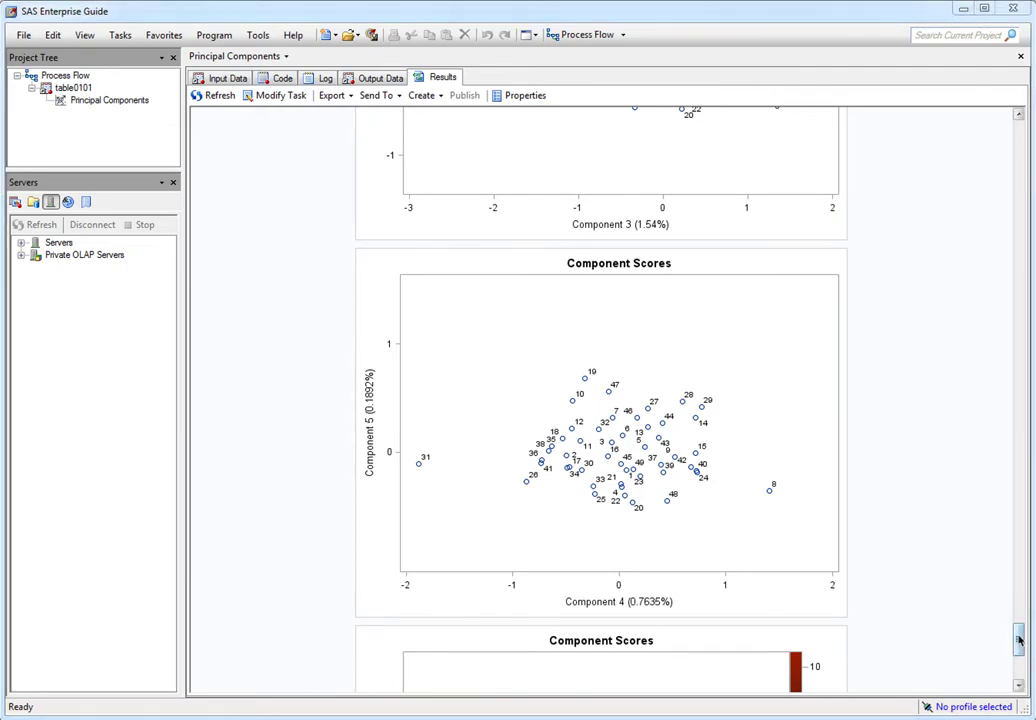
pyautogui.moveTo(1018, 640); pyautogui.dragTo(1019, 150)
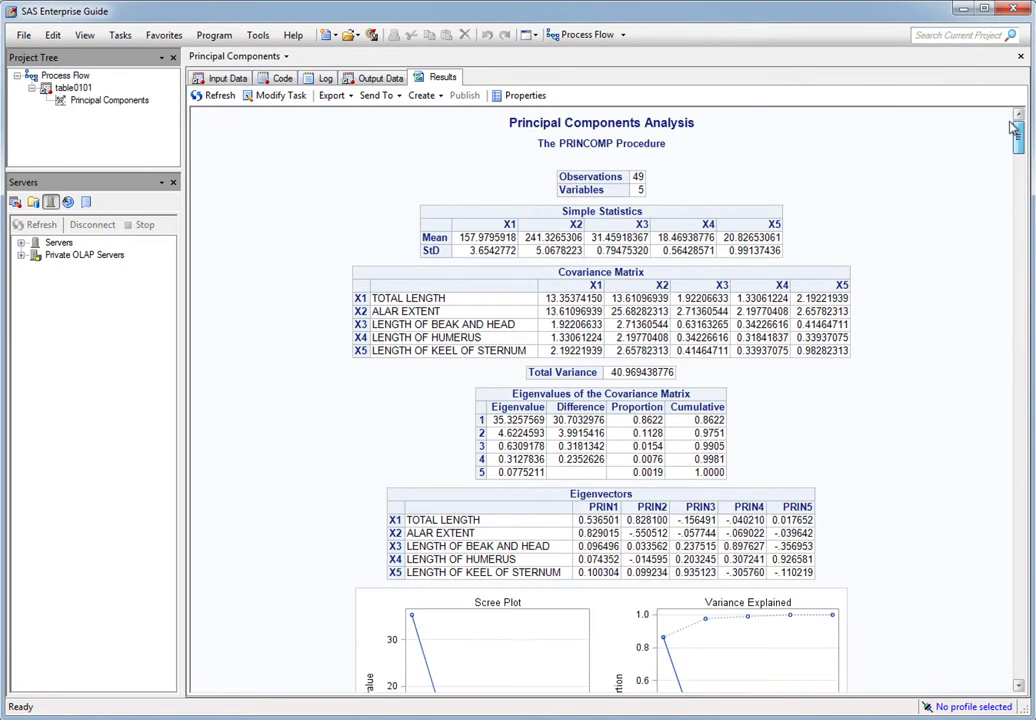
# Step: Close the results and try twice to open the SAS Report output, dismissing the read errors
pyautogui.click(1020, 60)
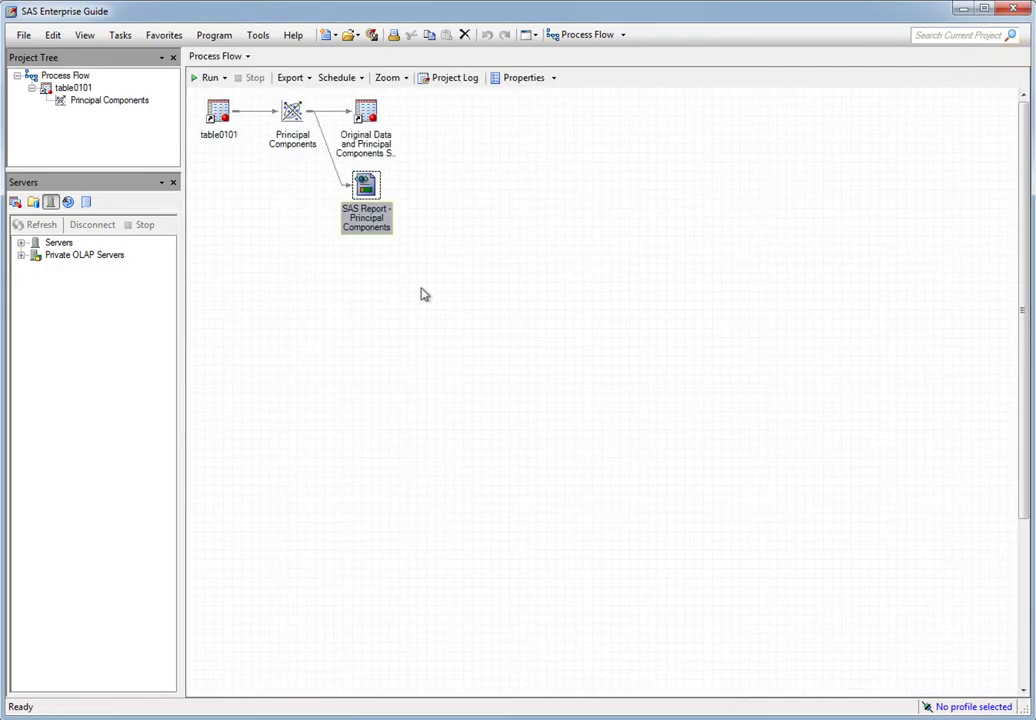
pyautogui.click(460, 270)
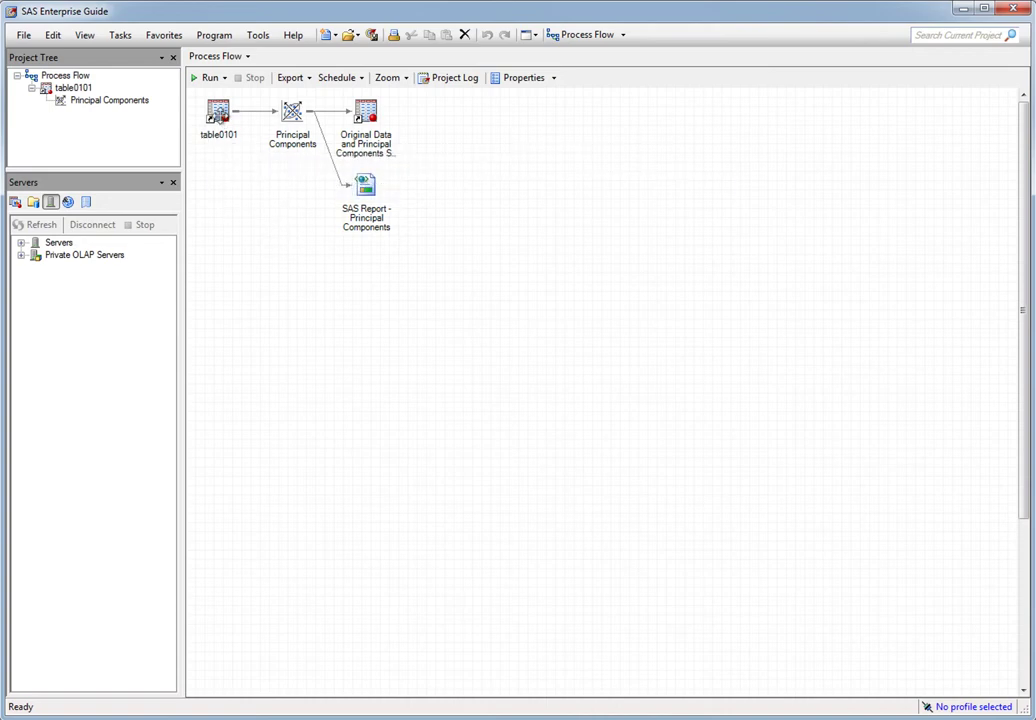
pyautogui.click(217, 112)
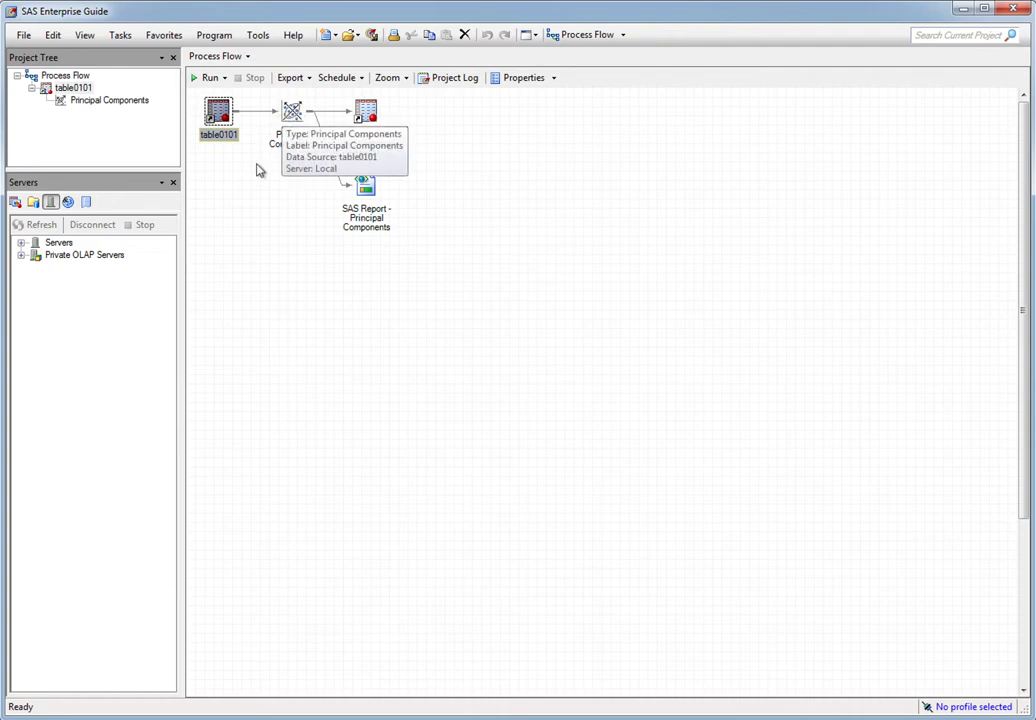
pyautogui.click(292, 112)
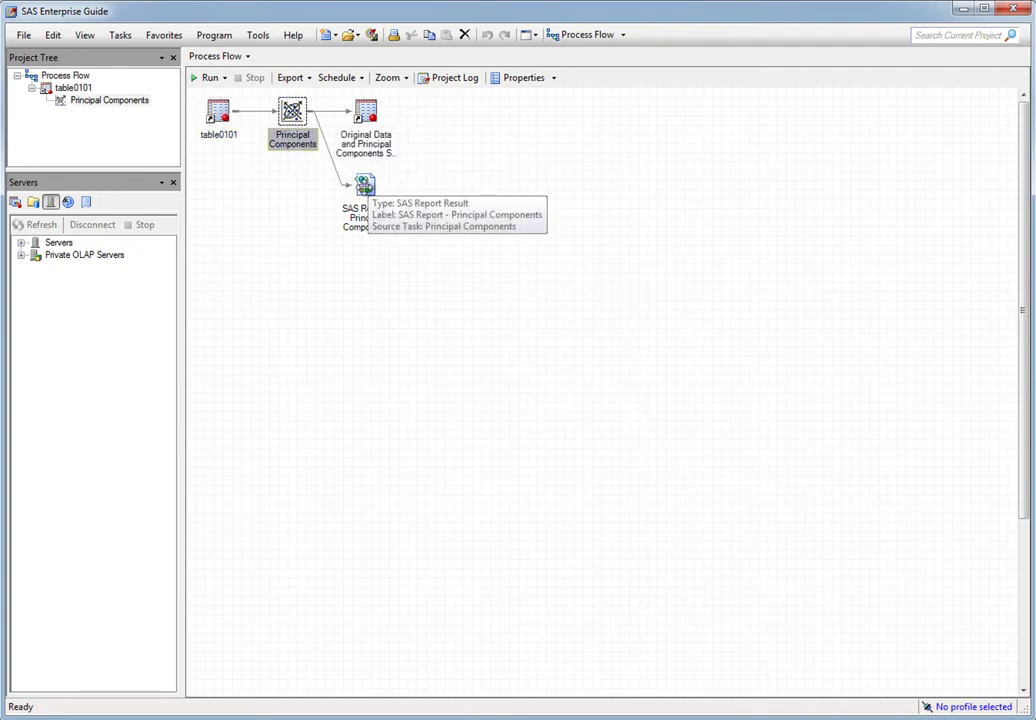
pyautogui.doubleClick(363, 186)
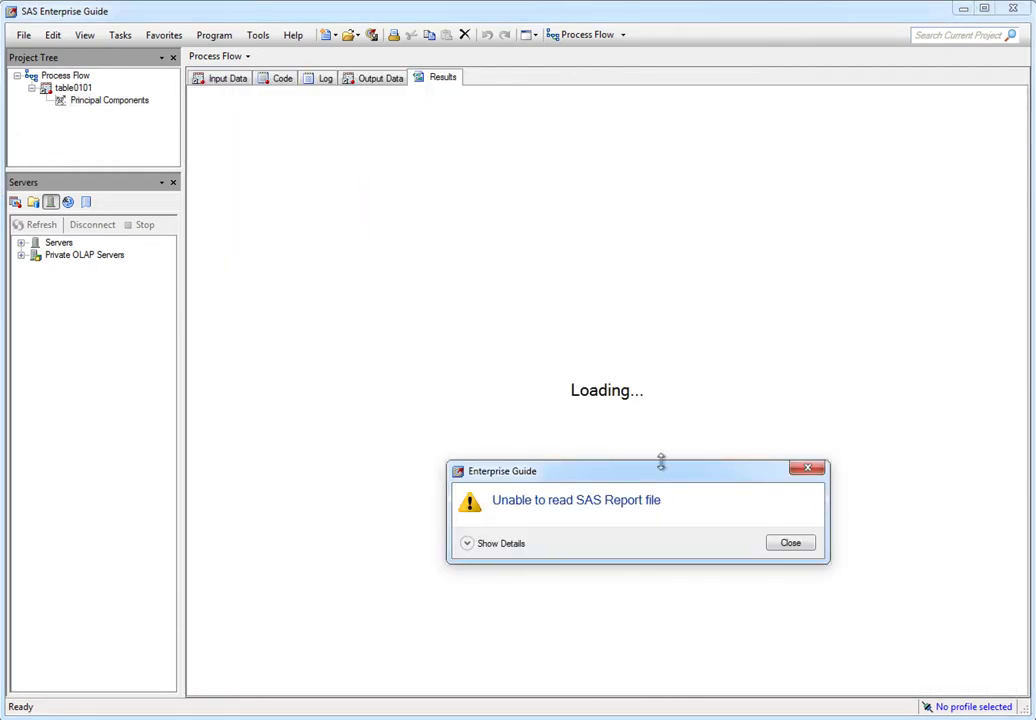
pyautogui.click(788, 542)
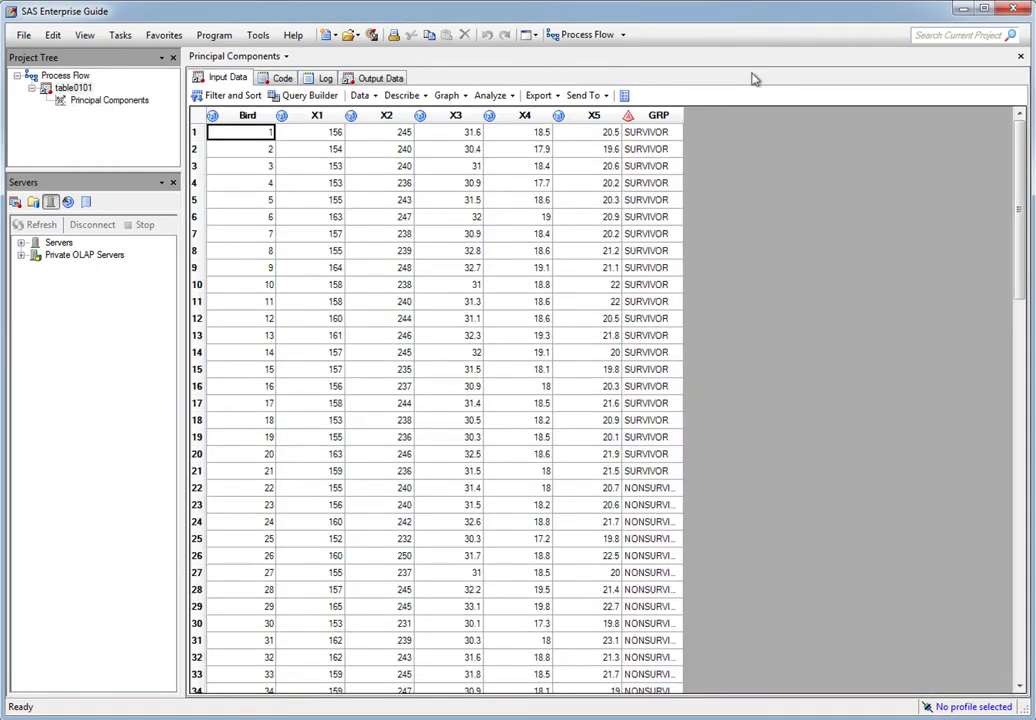
pyautogui.click(1020, 55)
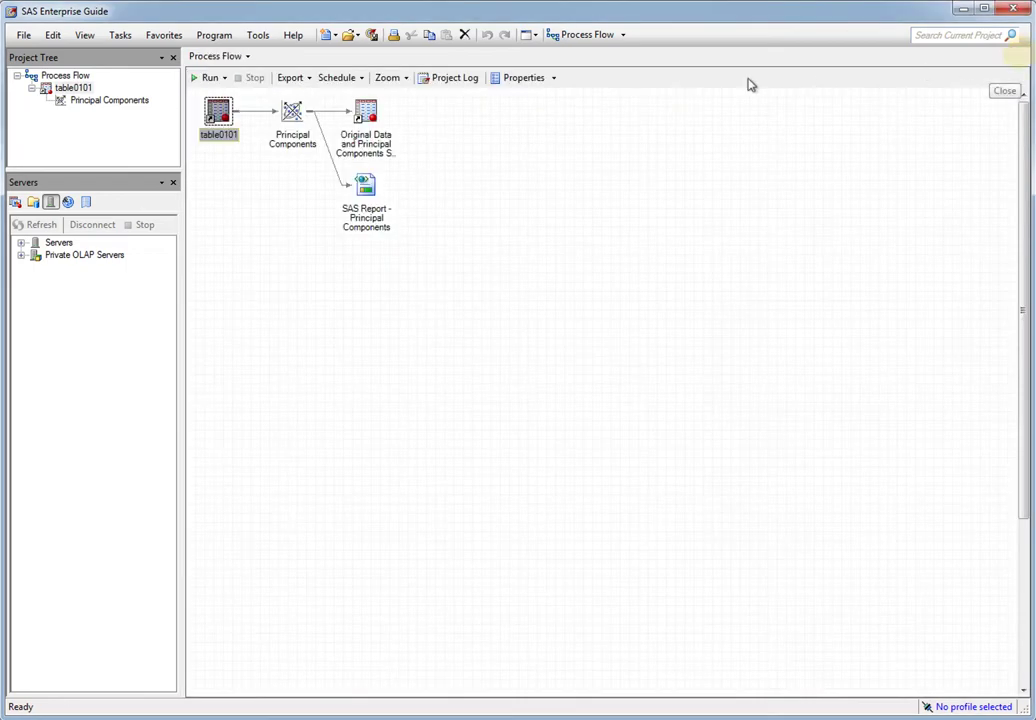
pyautogui.doubleClick(364, 186)
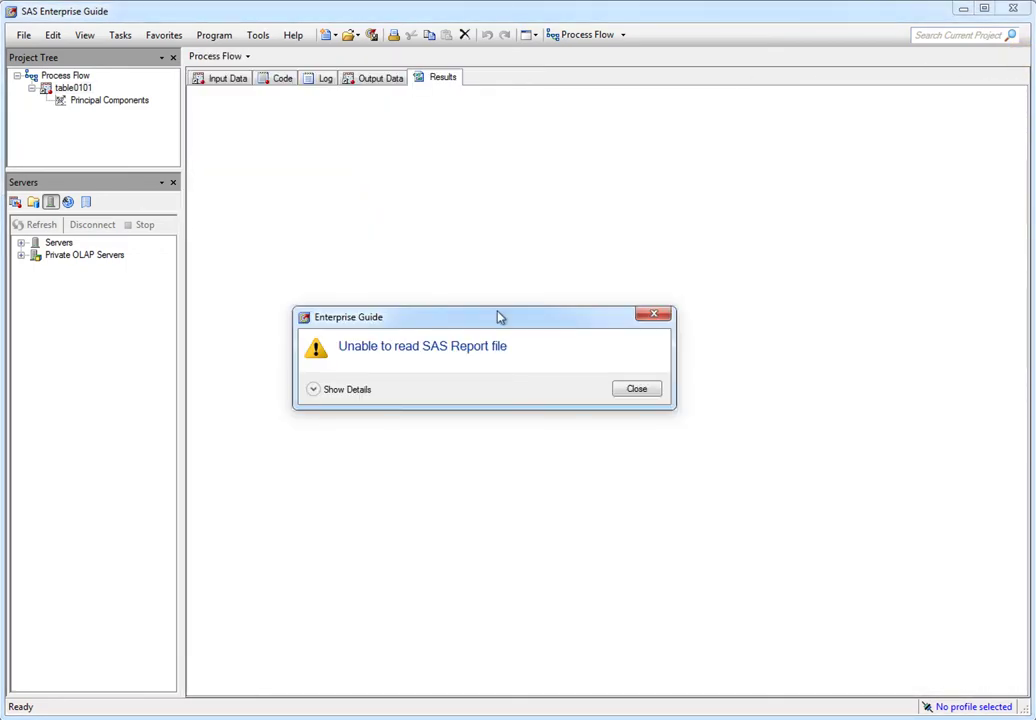
pyautogui.click(637, 389)
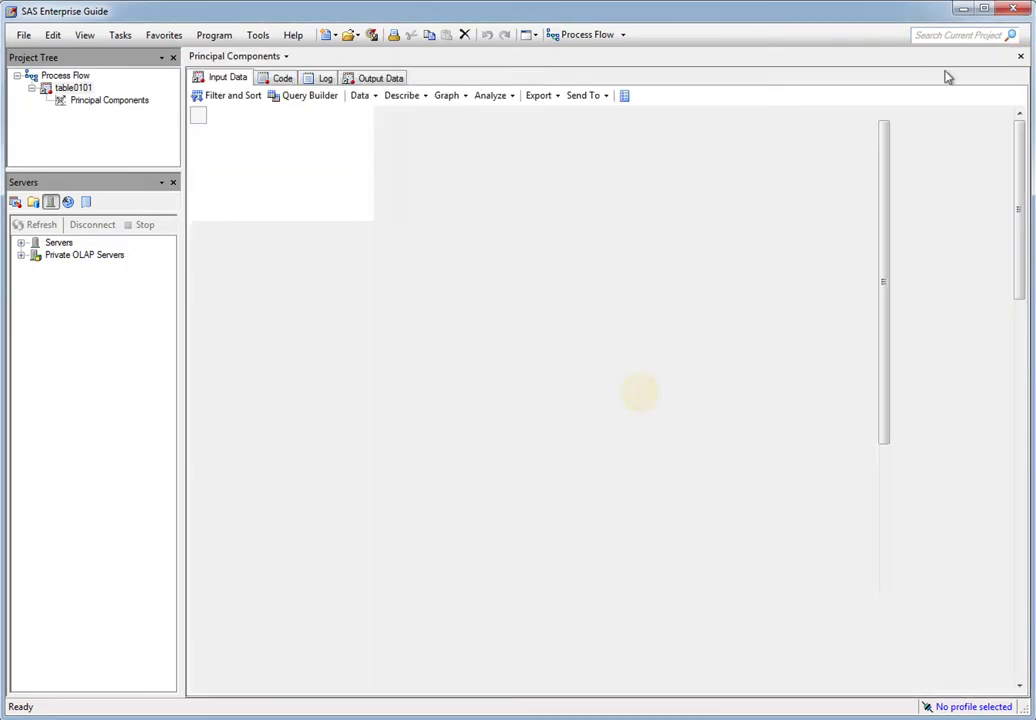
pyautogui.click(1020, 55)
# Step: Reopen the Principal Components task and try viewing its results report, dismissing the unreadable-report error
pyautogui.doubleClick(292, 112)
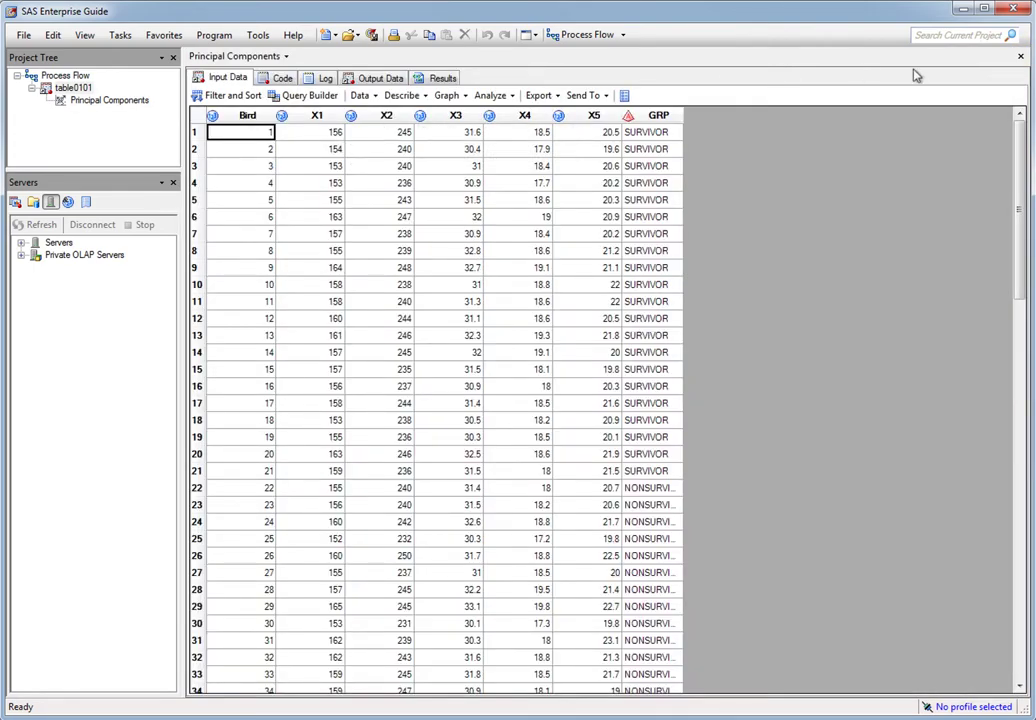
pyautogui.click(1020, 55)
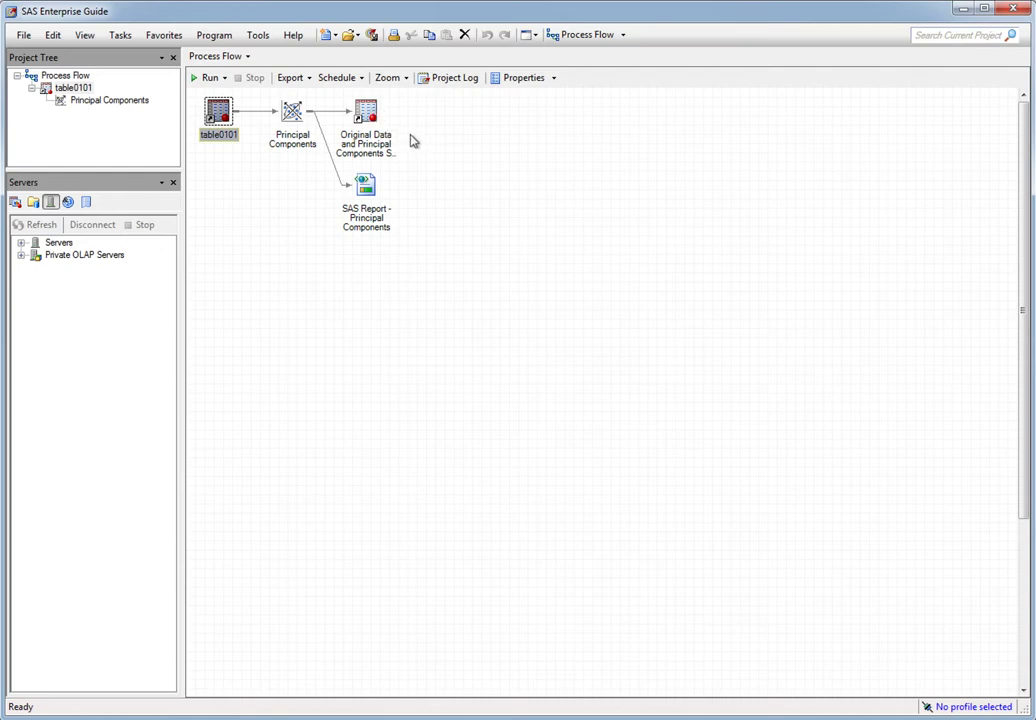
pyautogui.click(362, 112)
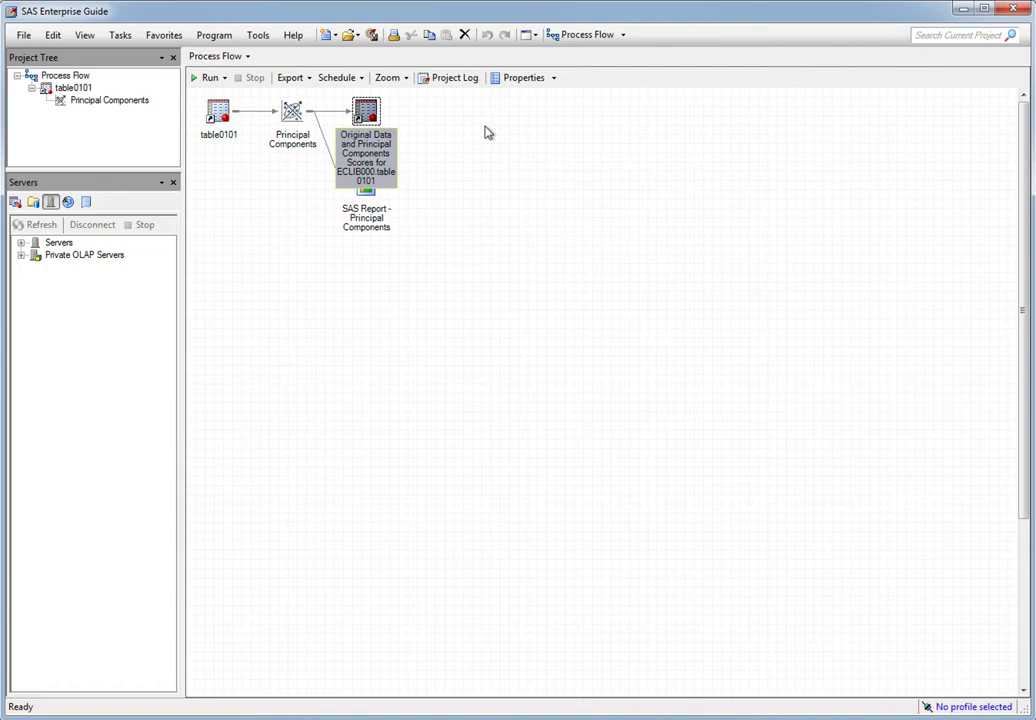
pyautogui.doubleClick(290, 110)
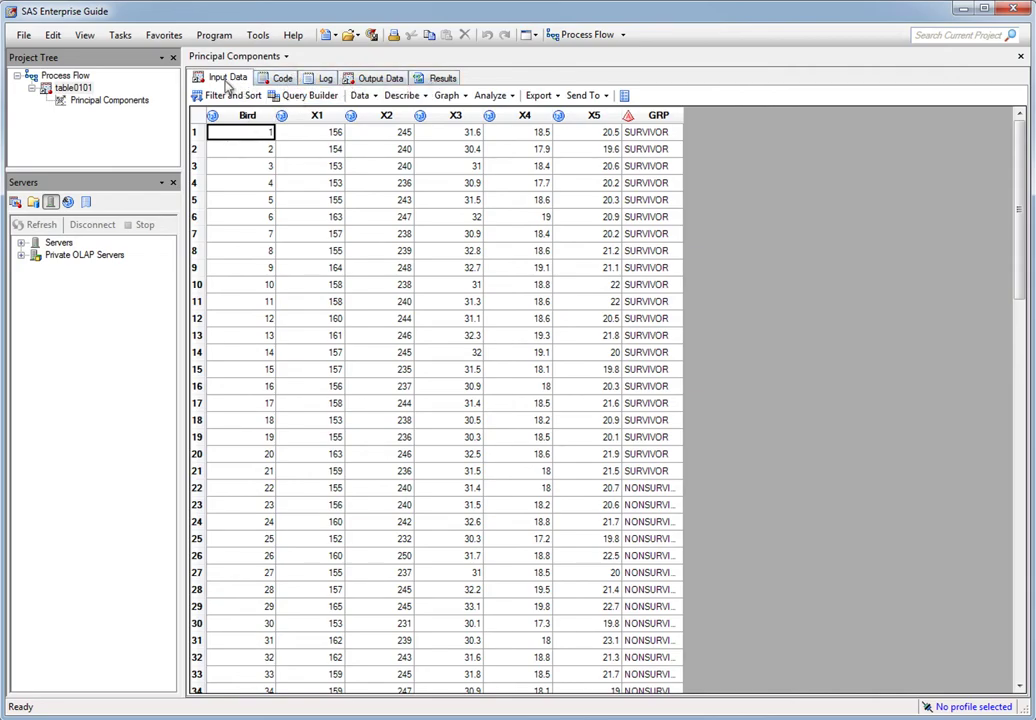
pyautogui.click(440, 80)
pyautogui.click(696, 446)
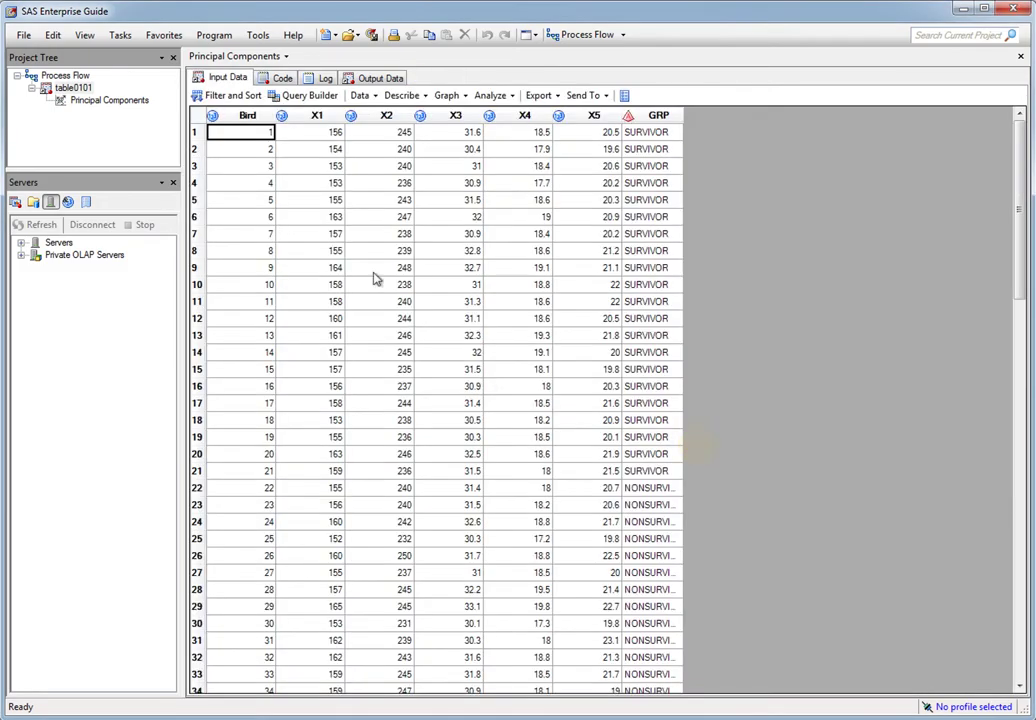
pyautogui.click(1020, 56)
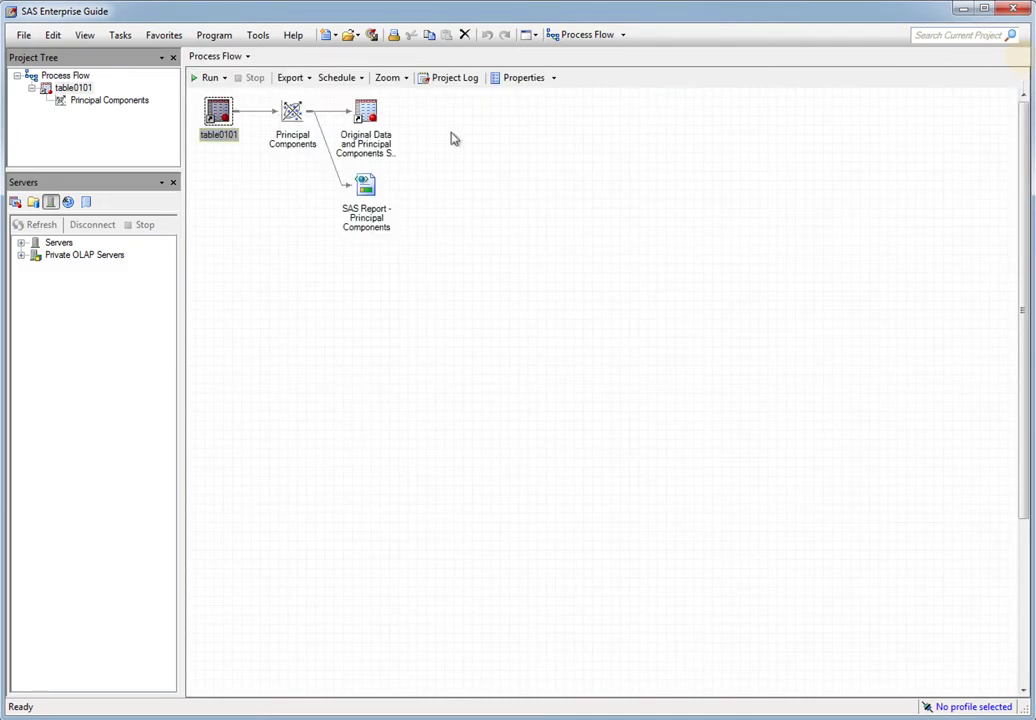
# Step: Try opening the saved component scores data, dismiss the missing-data error, and return to the Process Flow
pyautogui.doubleClick(380, 125)
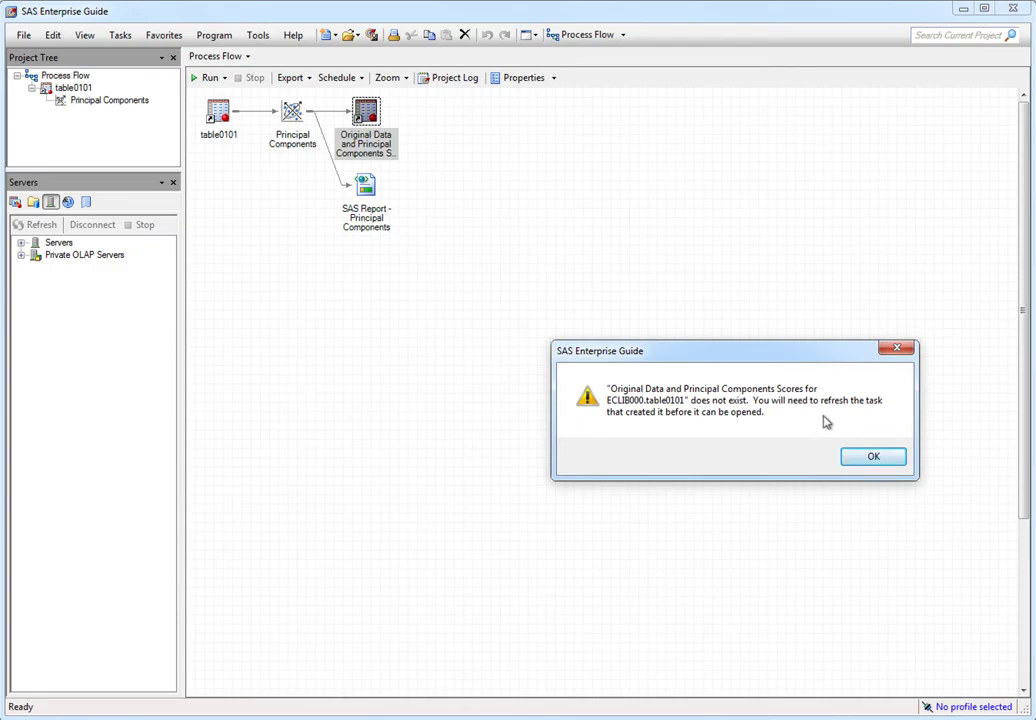
pyautogui.click(865, 462)
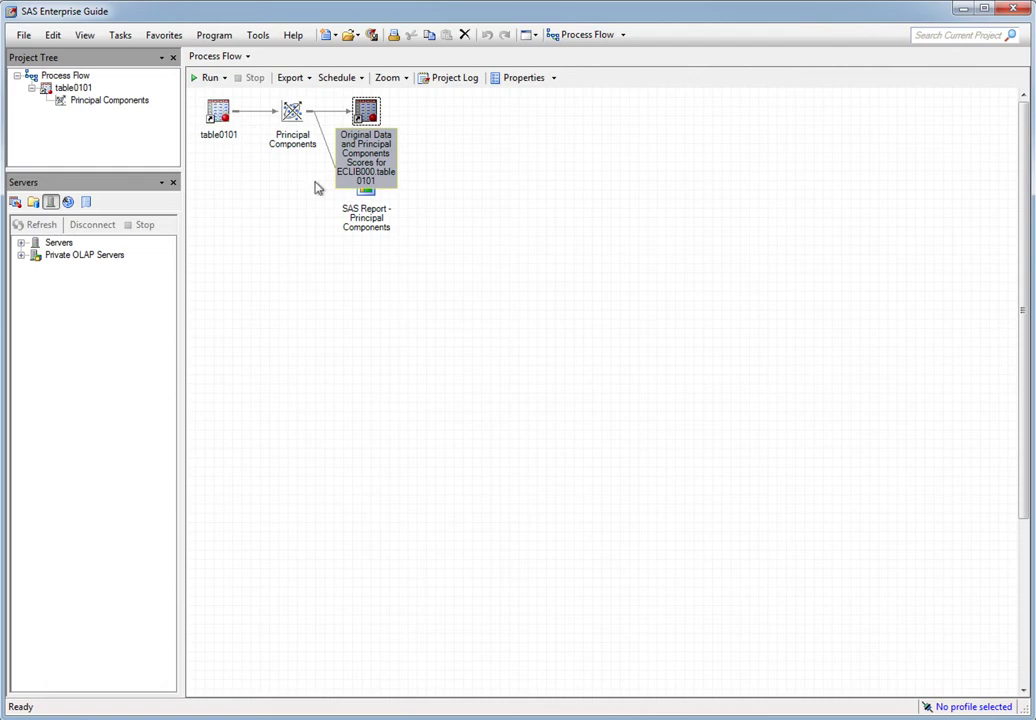
pyautogui.click(489, 394)
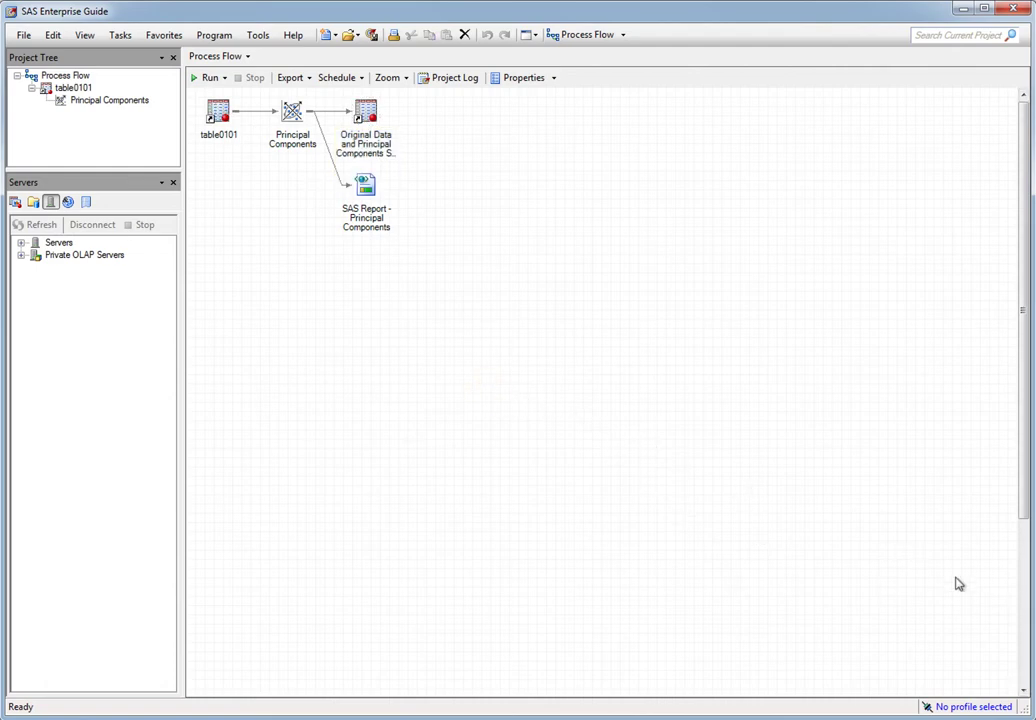
pyautogui.click(218, 115)
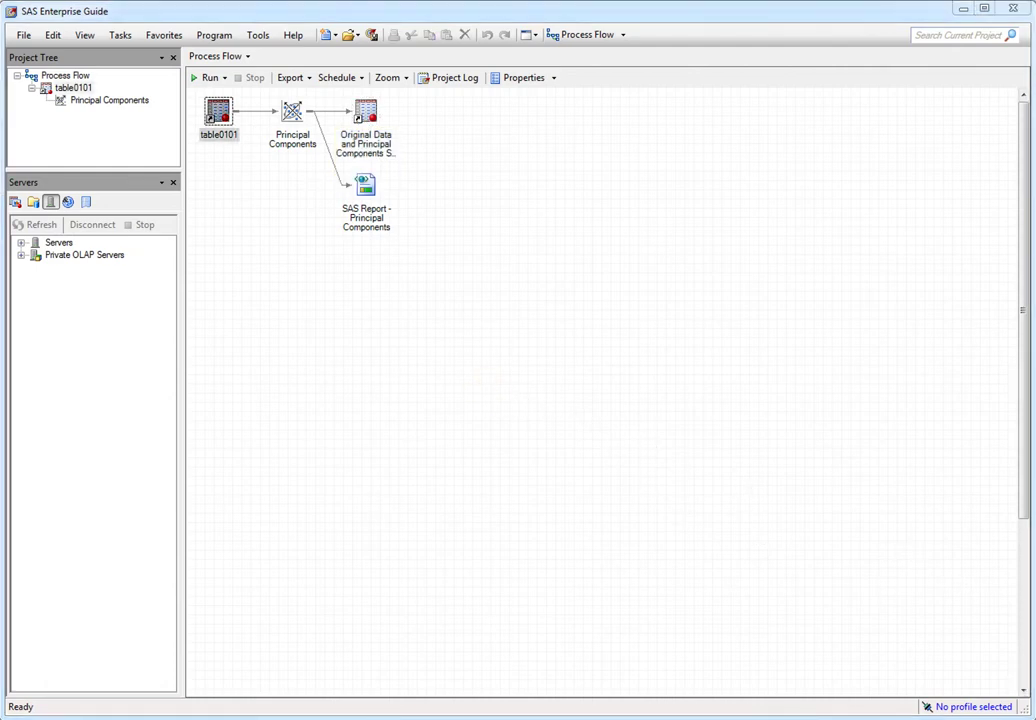
pyautogui.click(760, 455)
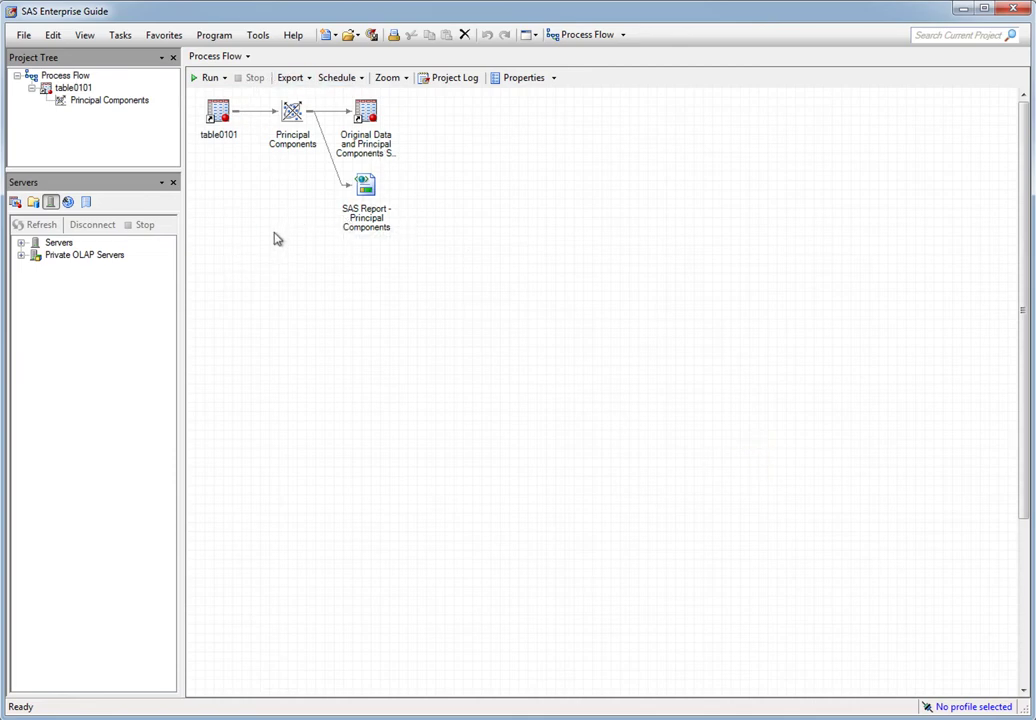
# Step: Delete the old Principal Components task and its two outputs from the Process Flow
pyautogui.click(291, 110)
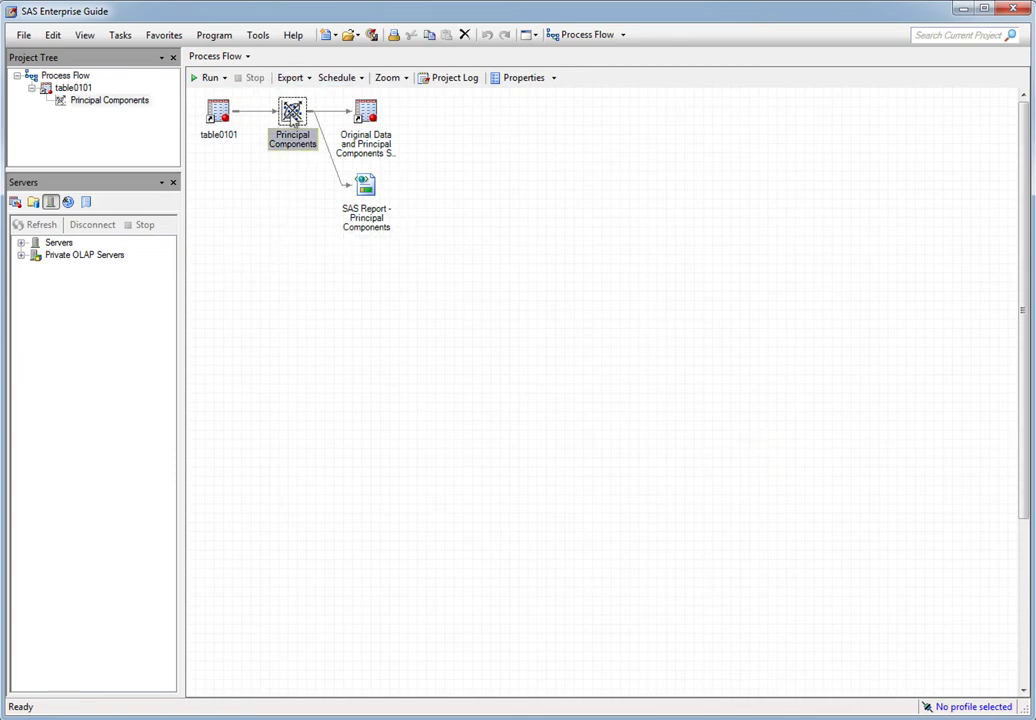
pyautogui.click(536, 245)
pyautogui.moveTo(418, 243); pyautogui.dragTo(255, 97)
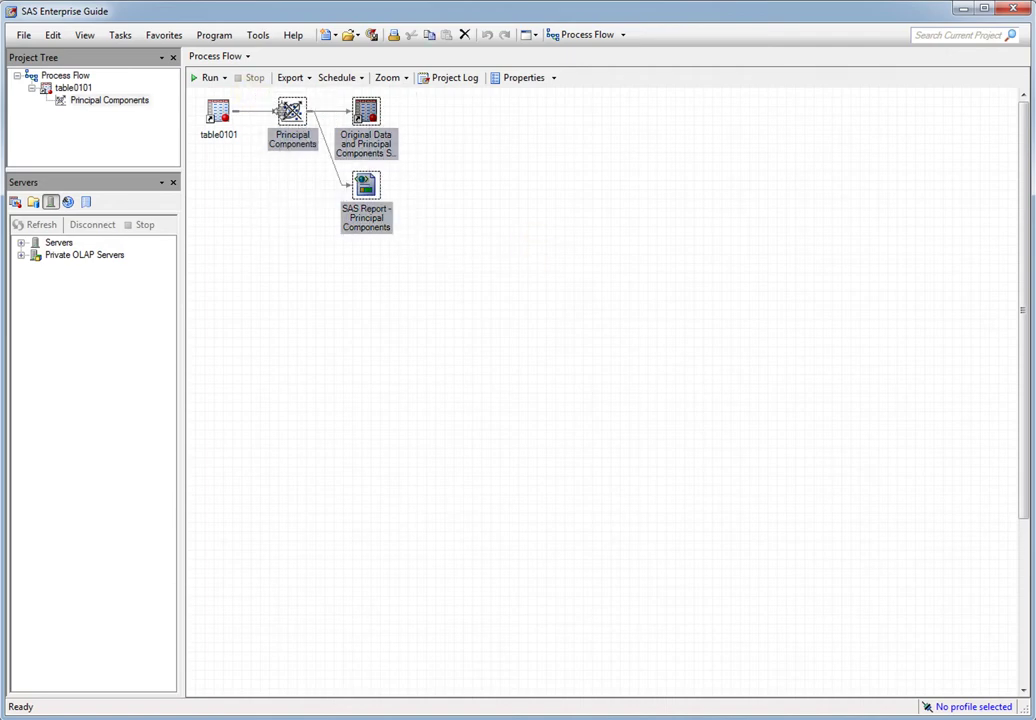
pyautogui.rightClick(282, 108)
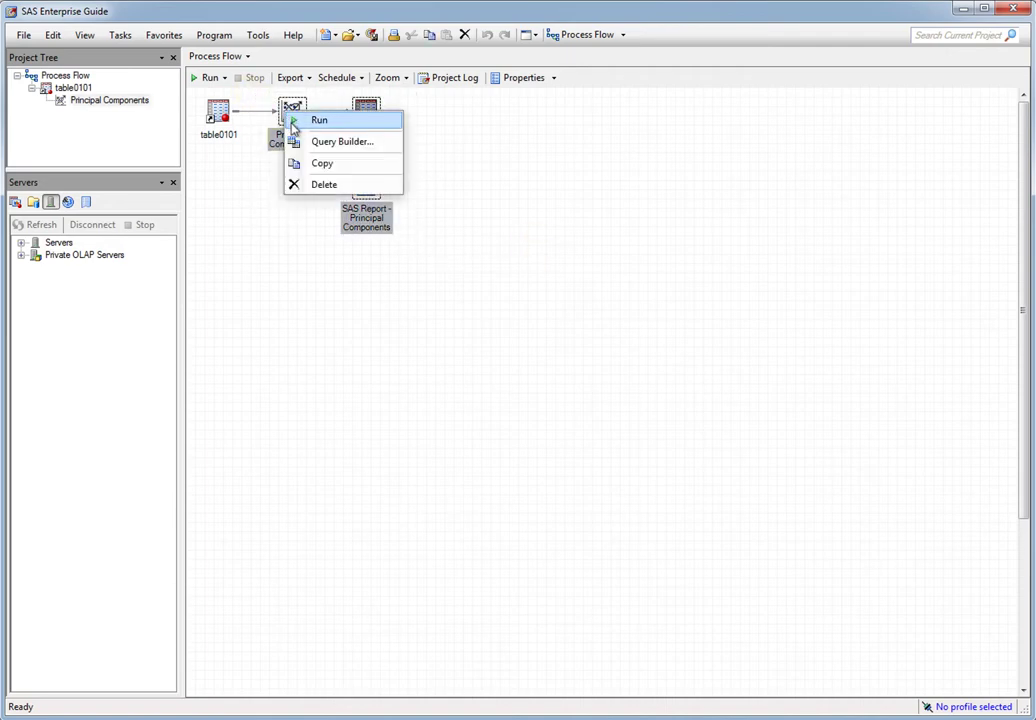
pyautogui.click(330, 185)
pyautogui.click(573, 383)
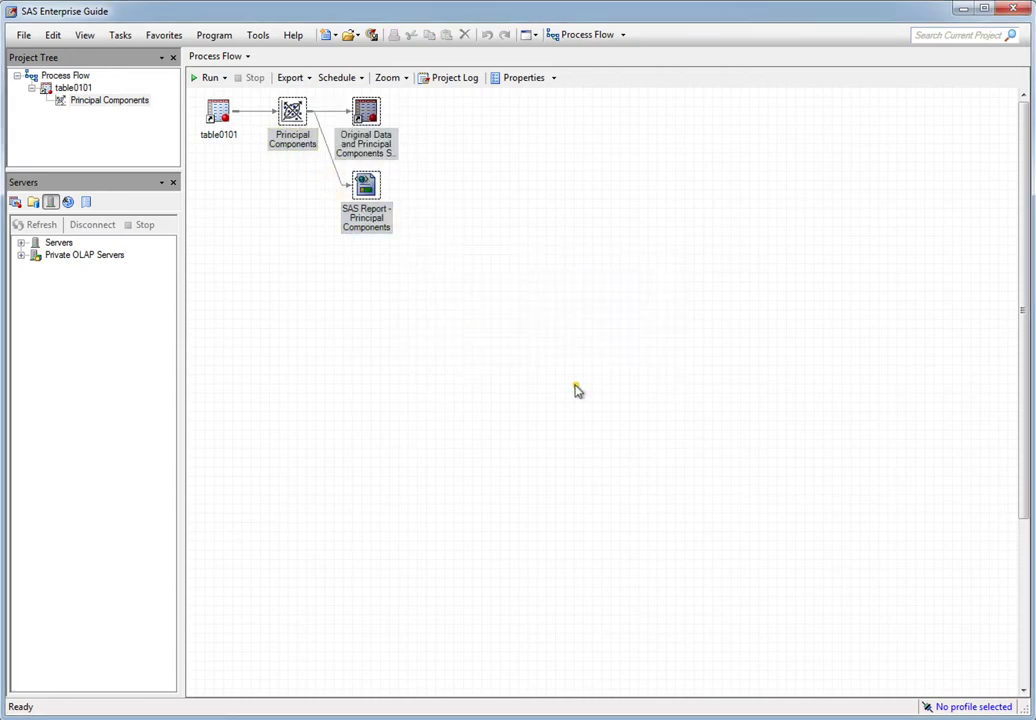
# Step: Start a new Tasks > Multivariate > Principal Components task on table0101
pyautogui.click(216, 112)
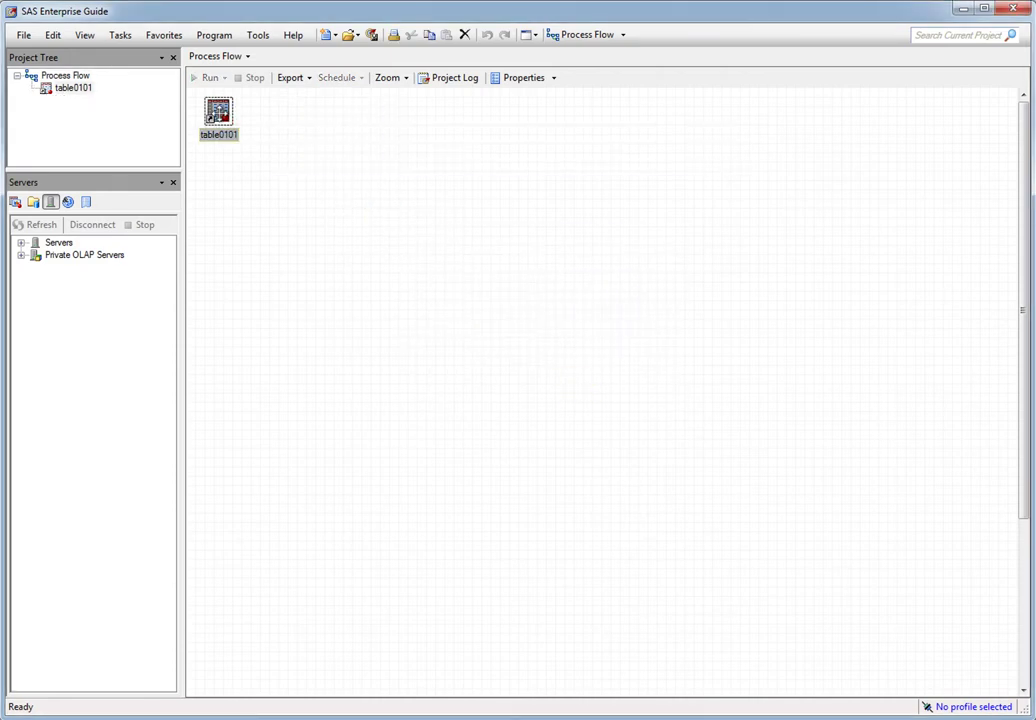
pyautogui.click(120, 35)
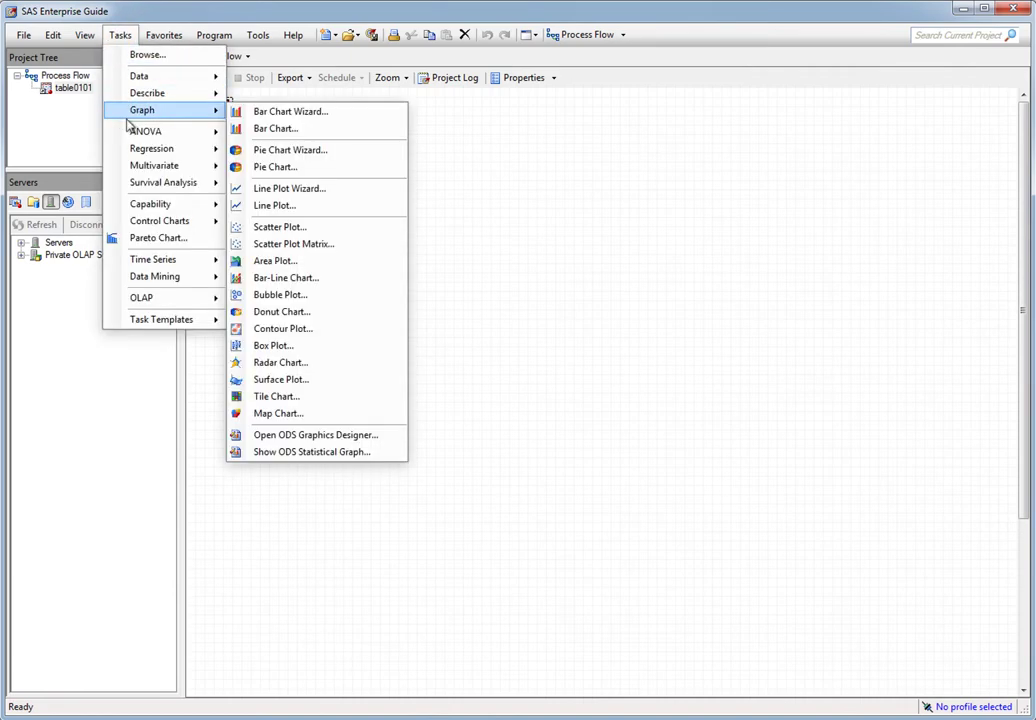
pyautogui.moveTo(145, 96)
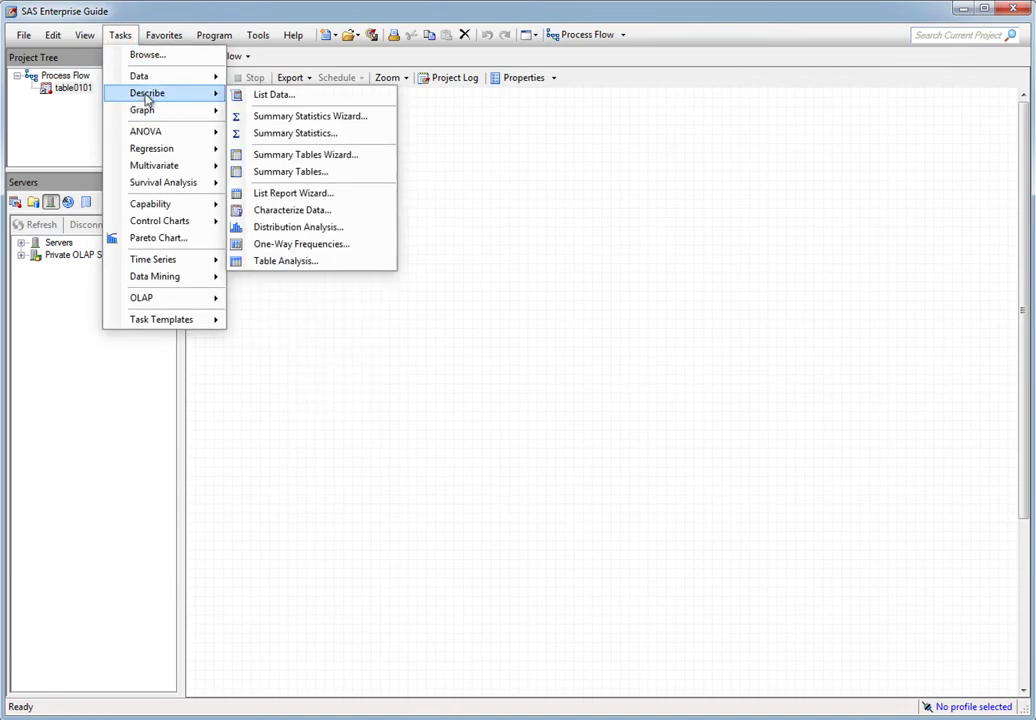
pyautogui.moveTo(153, 169)
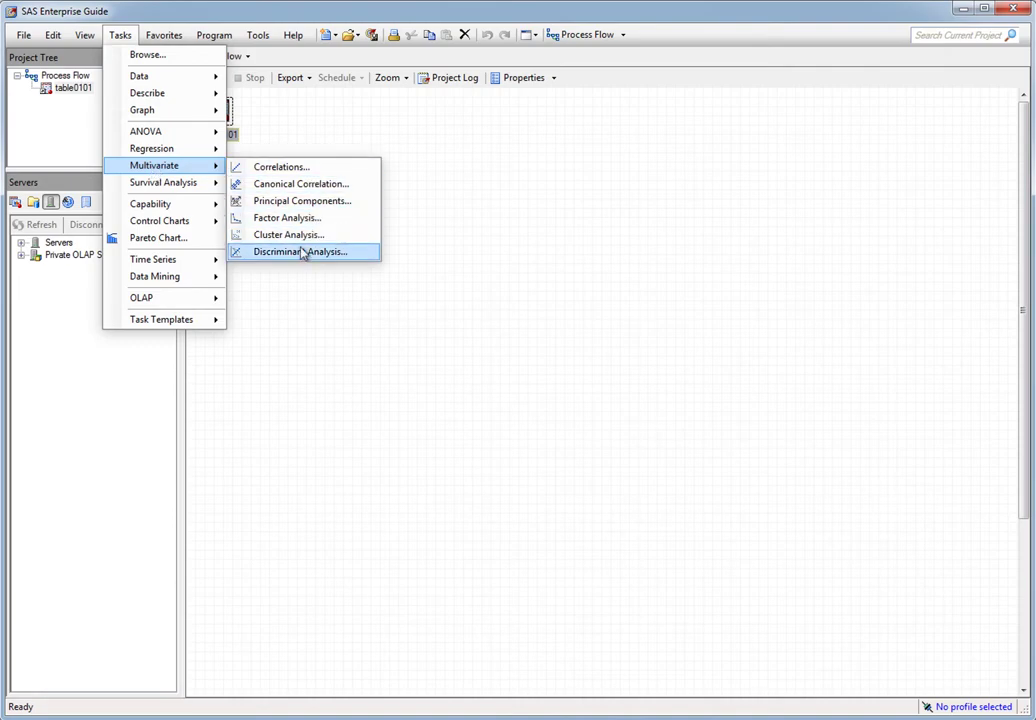
pyautogui.click(309, 206)
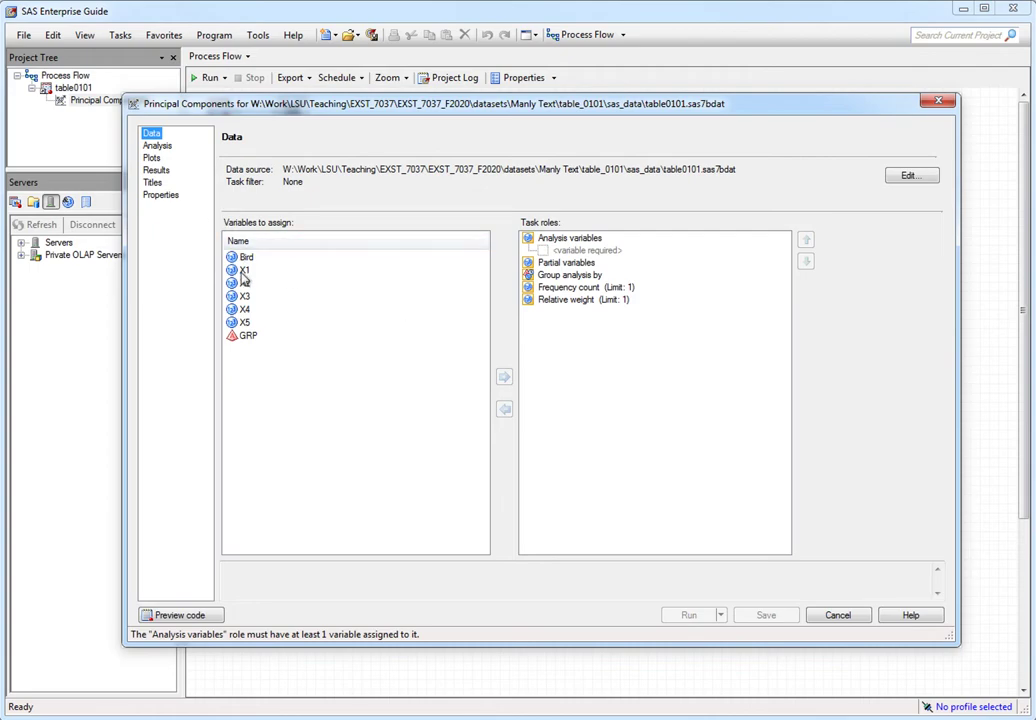
# Step: Assign X1–X5 as analysis variables and base the analysis on the covariance matrix
pyautogui.click(242, 271)
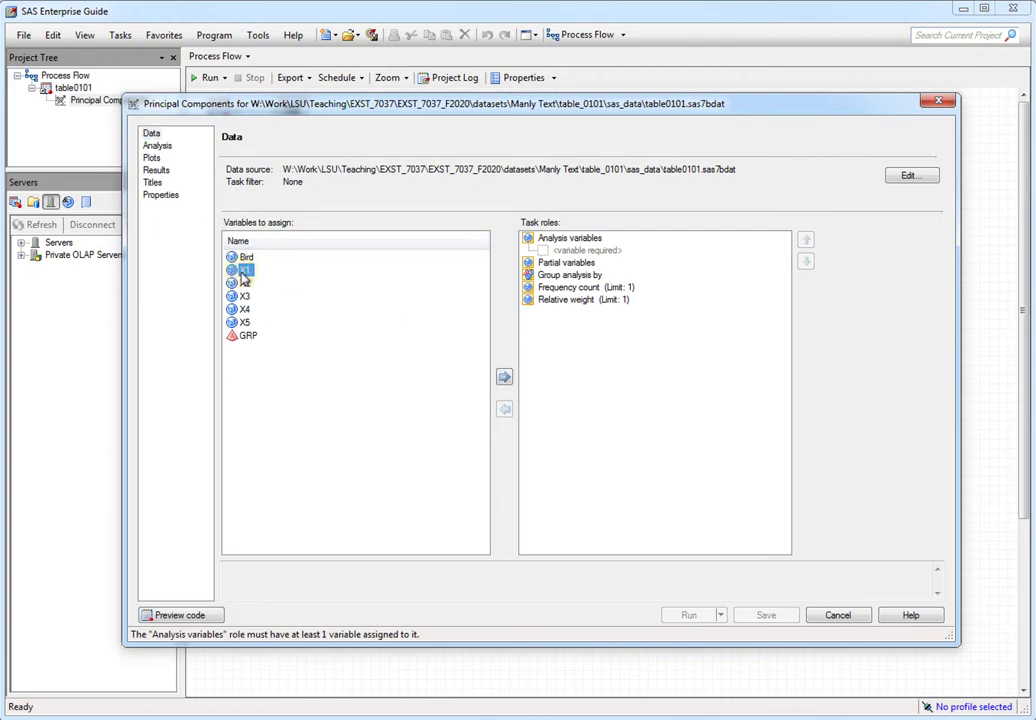
pyautogui.keyDown('shift'); pyautogui.click(243, 323); pyautogui.keyUp('shift')
pyautogui.click(503, 377)
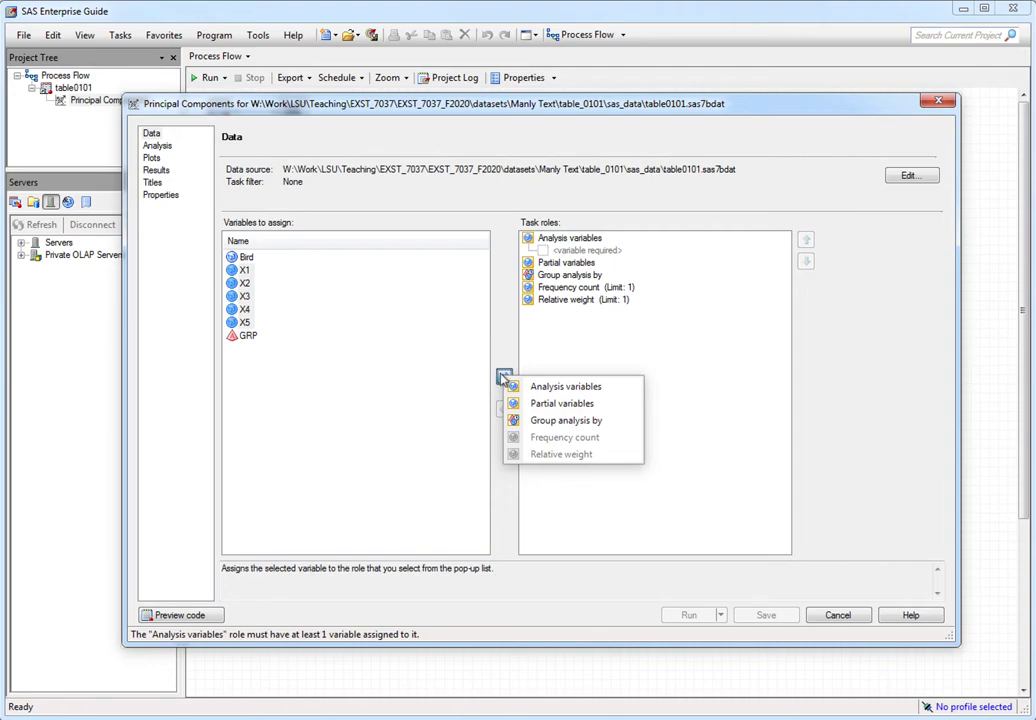
pyautogui.click(604, 388)
pyautogui.click(157, 146)
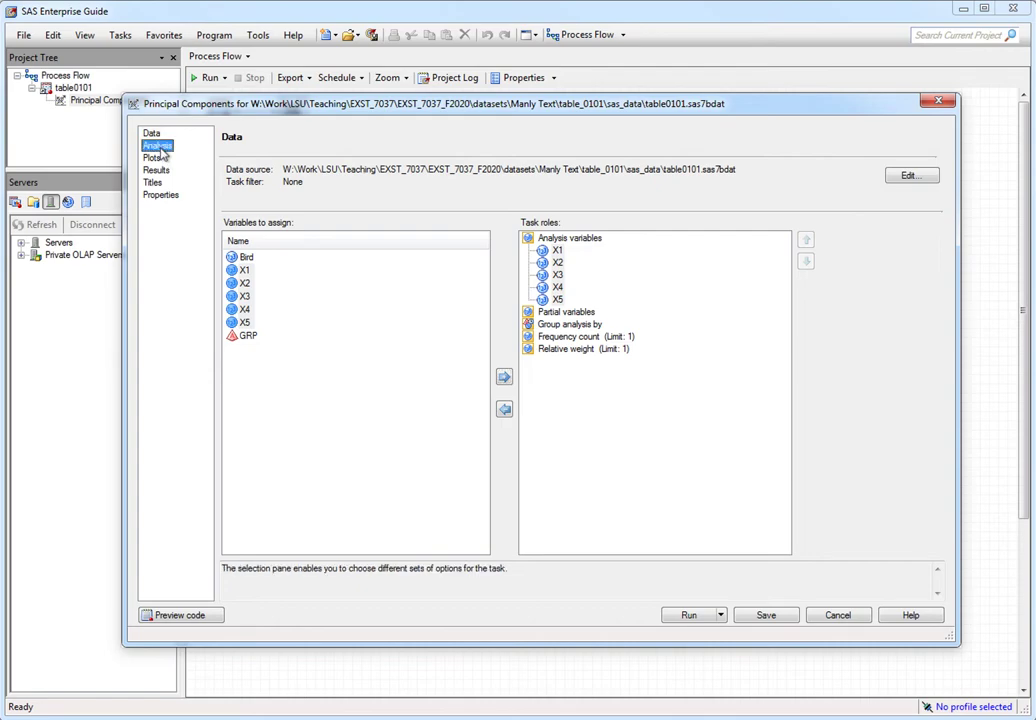
pyautogui.click(346, 190)
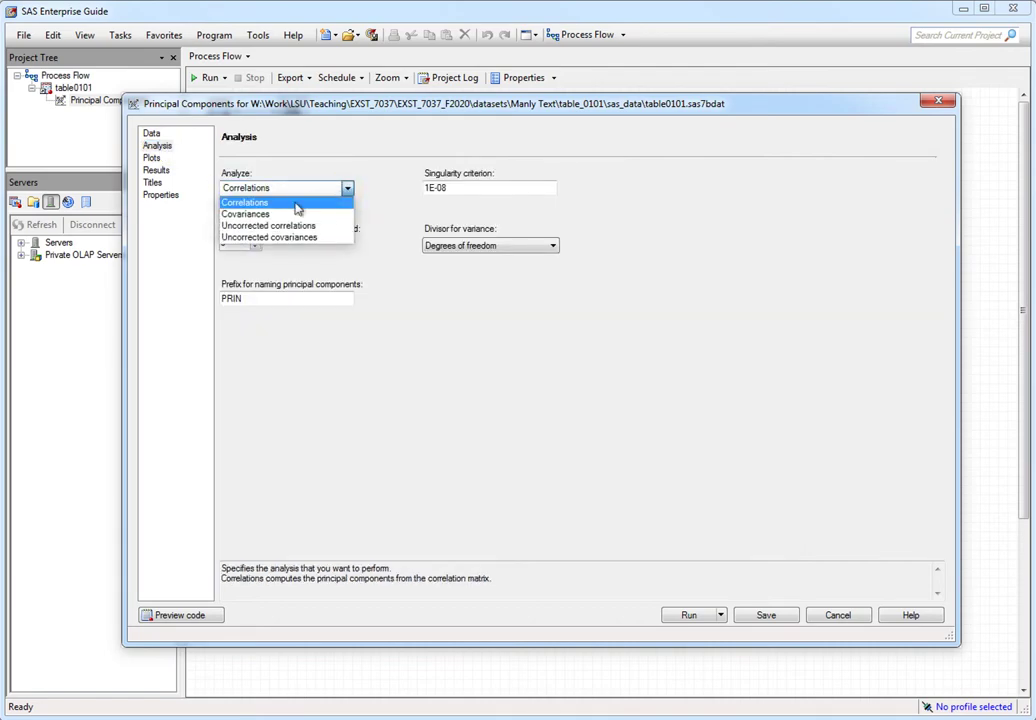
pyautogui.click(330, 213)
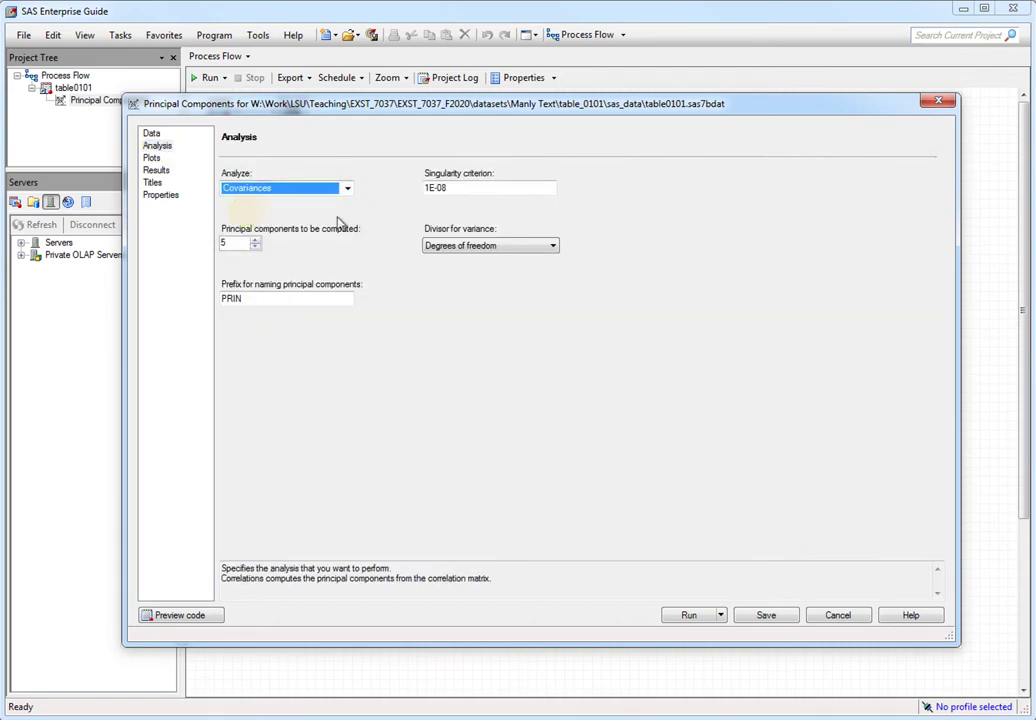
# Step: Request scree/variance plots, a score scatter plot matrix, score scatter plots and pattern component plots
pyautogui.click(152, 158)
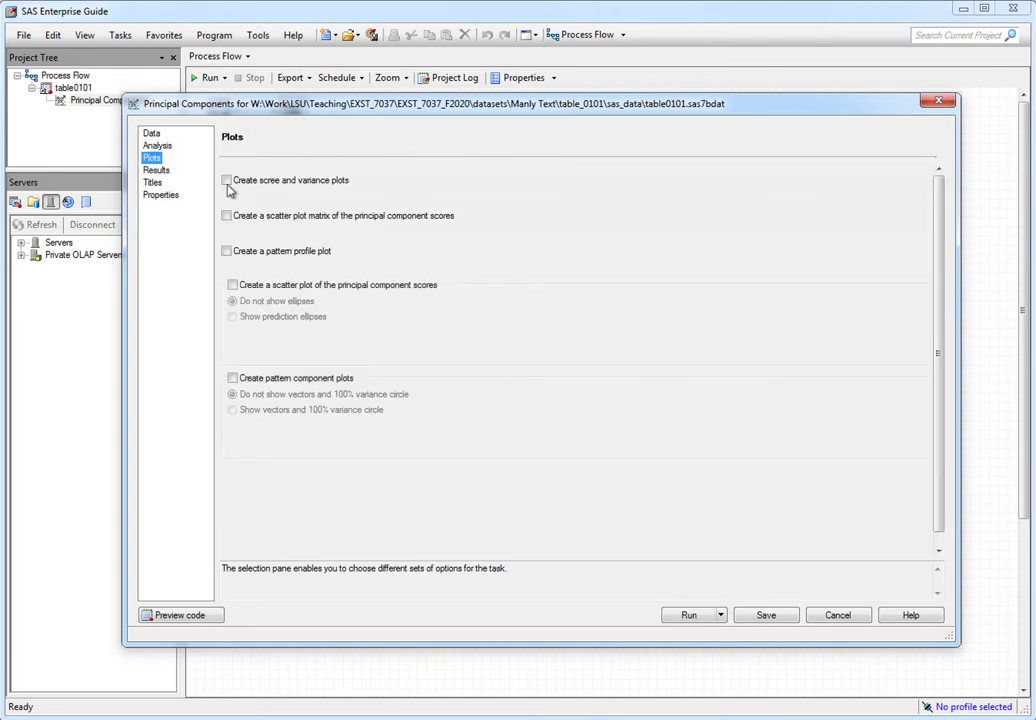
pyautogui.click(226, 181)
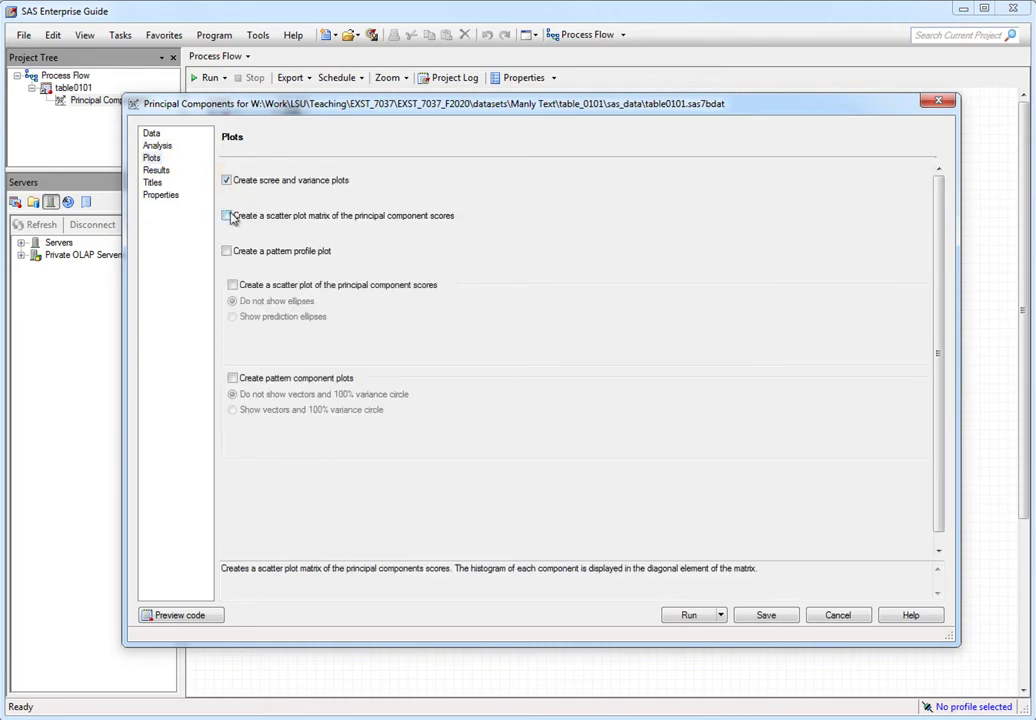
pyautogui.click(227, 216)
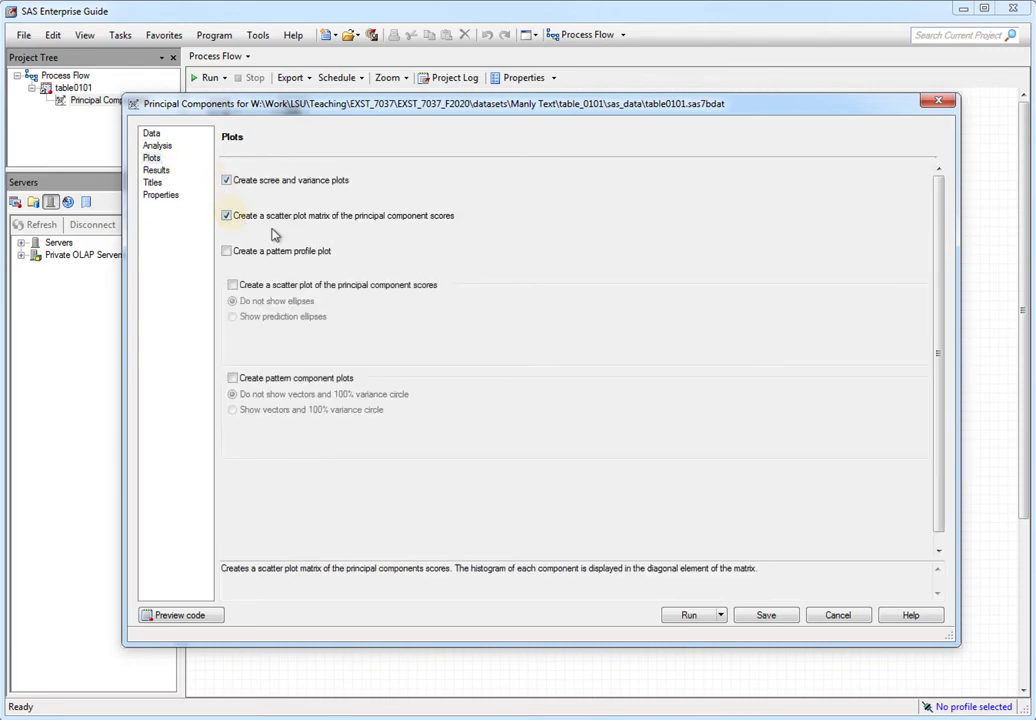
pyautogui.click(232, 285)
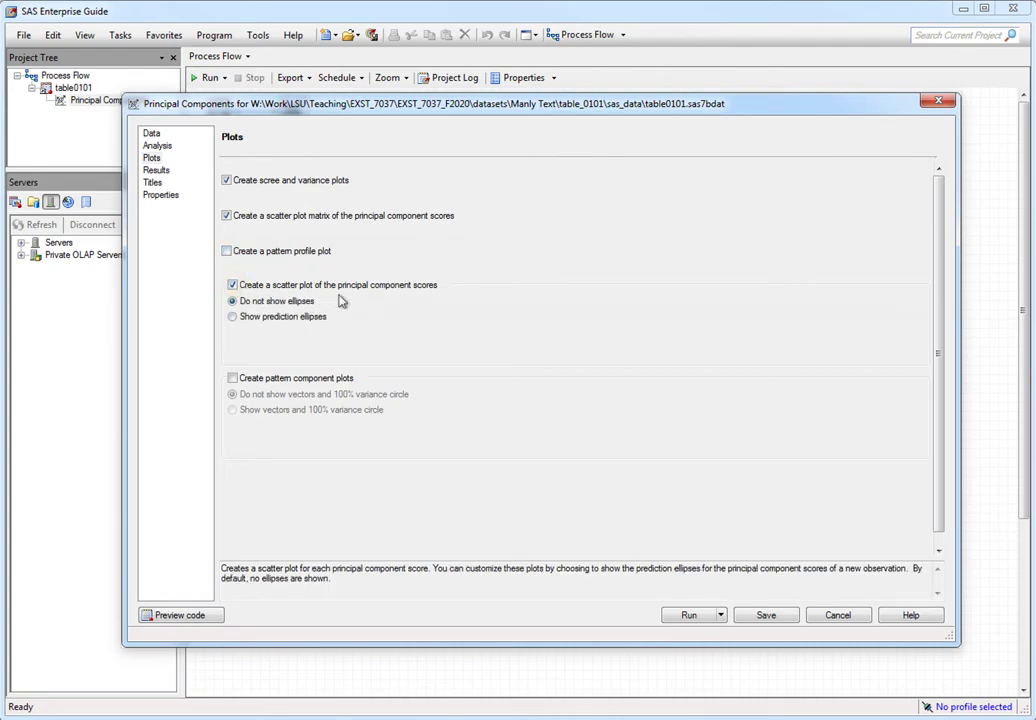
pyautogui.click(232, 378)
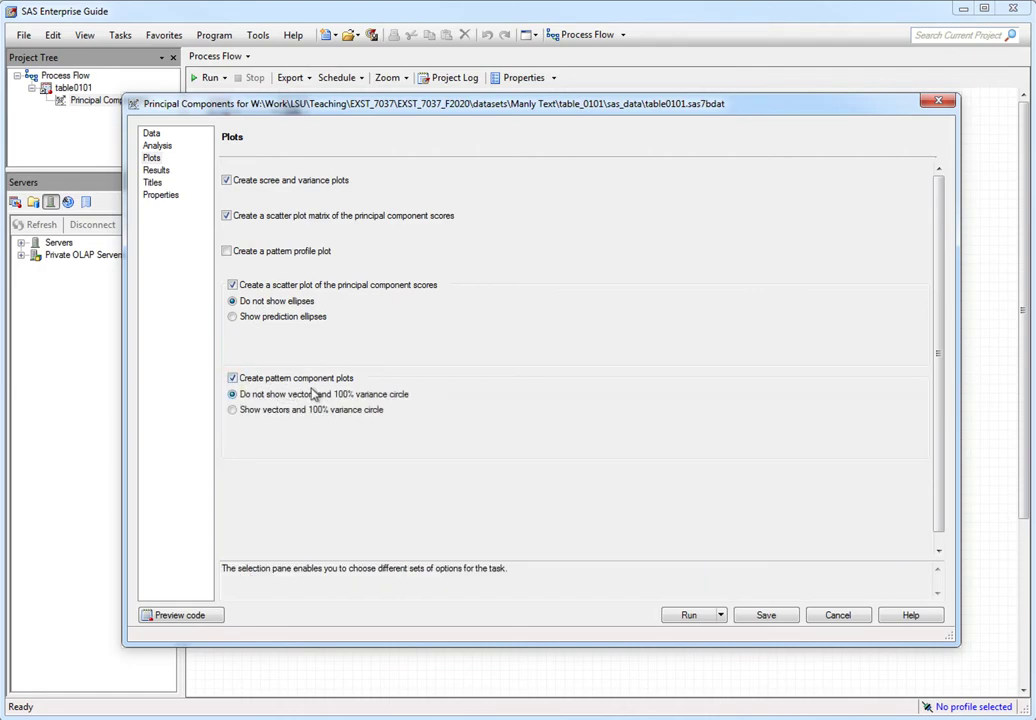
pyautogui.click(156, 170)
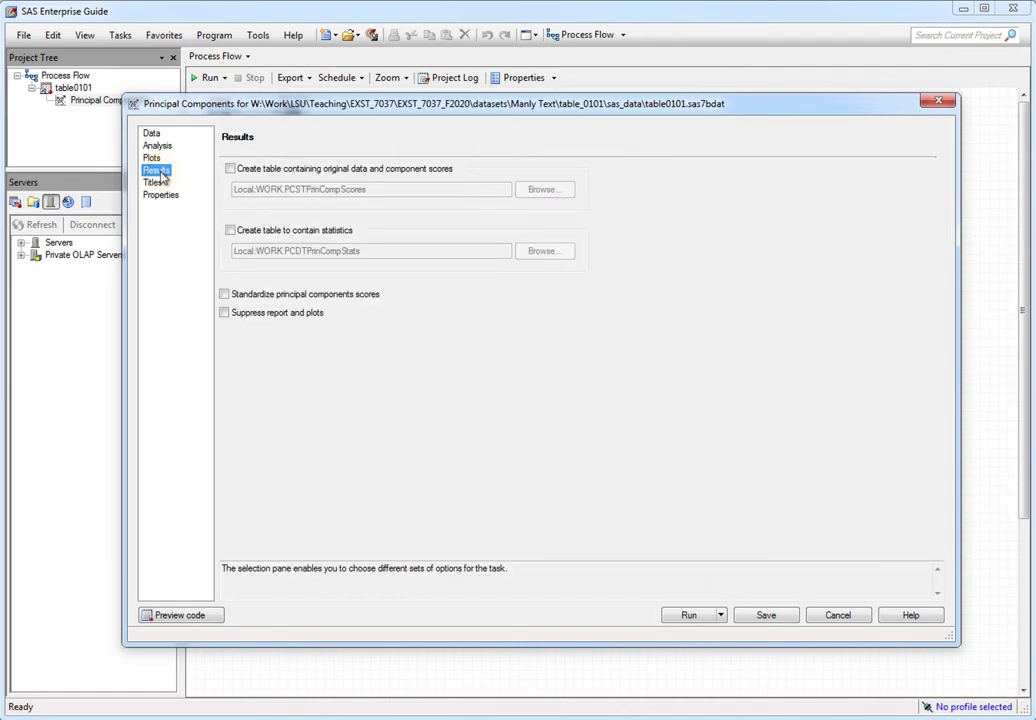
# Step: Save the original data with component scores to a table and run the principal components analysis
pyautogui.click(230, 169)
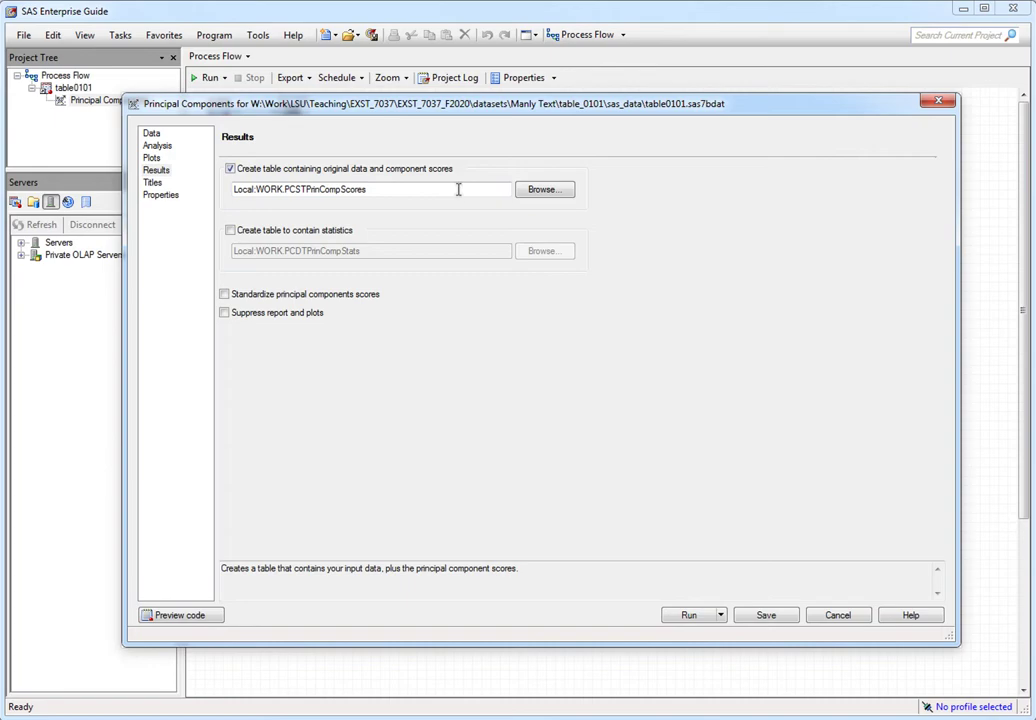
pyautogui.click(686, 616)
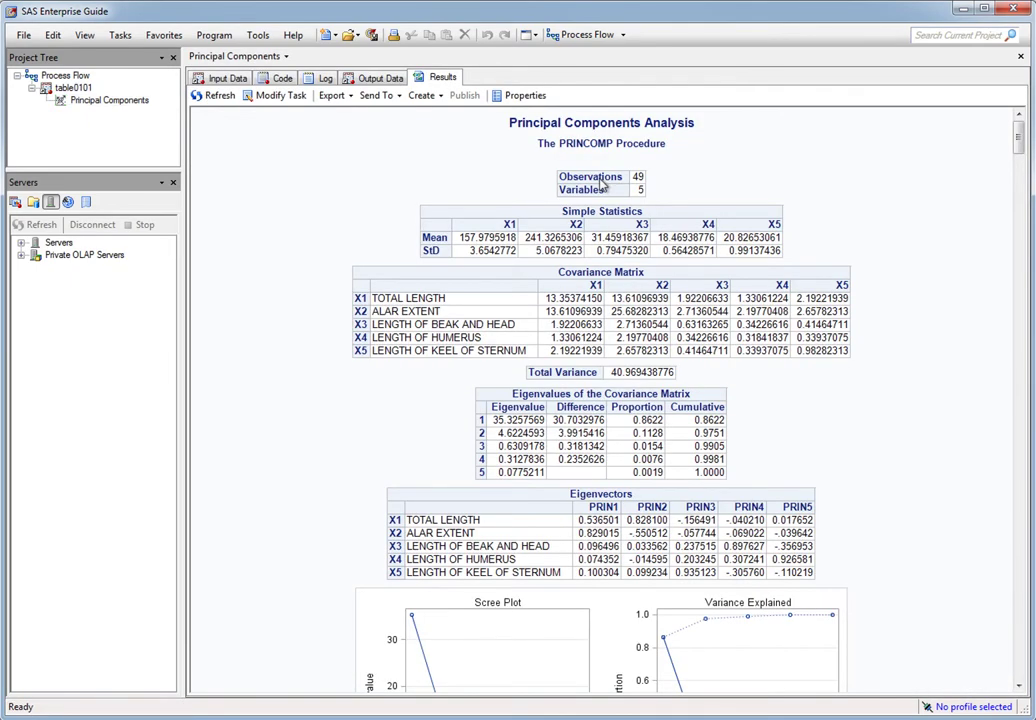
pyautogui.click(1019, 58)
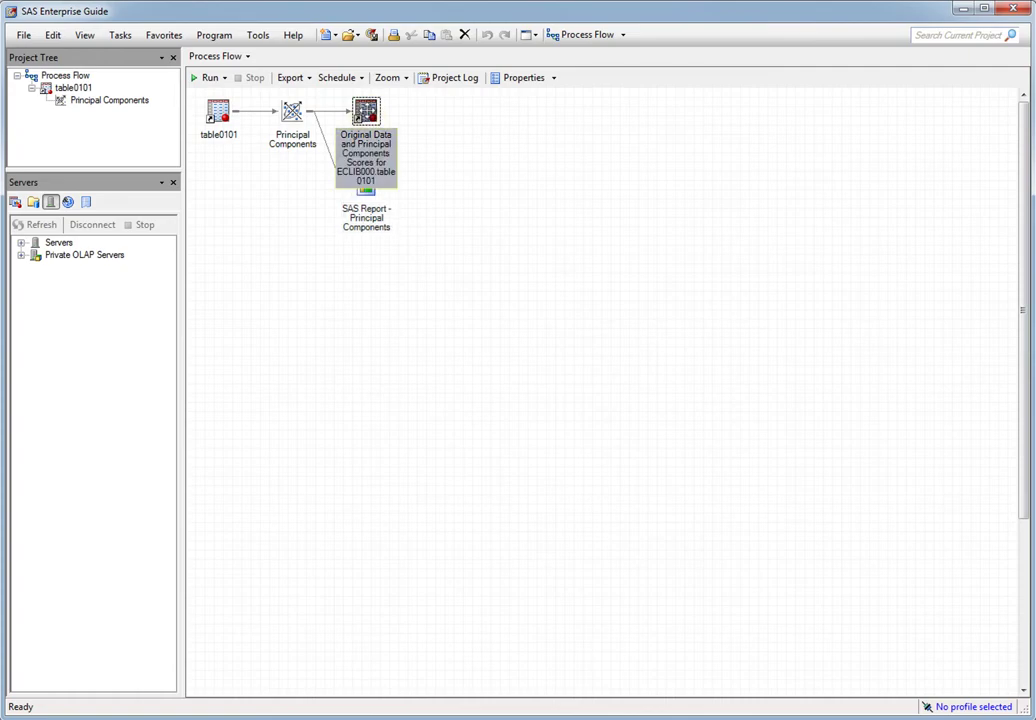
pyautogui.doubleClick(365, 110)
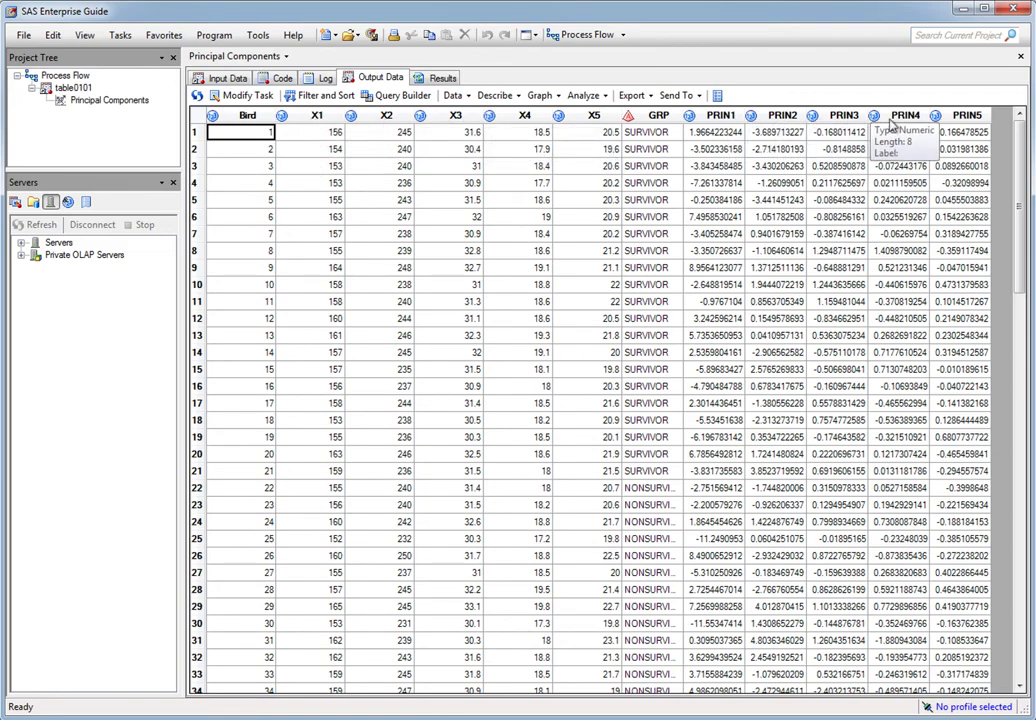
pyautogui.moveTo(1020, 148)
pyautogui.mouseDown()
pyautogui.moveTo(1020, 289)
pyautogui.moveTo(1020, 130)
pyautogui.mouseUp()
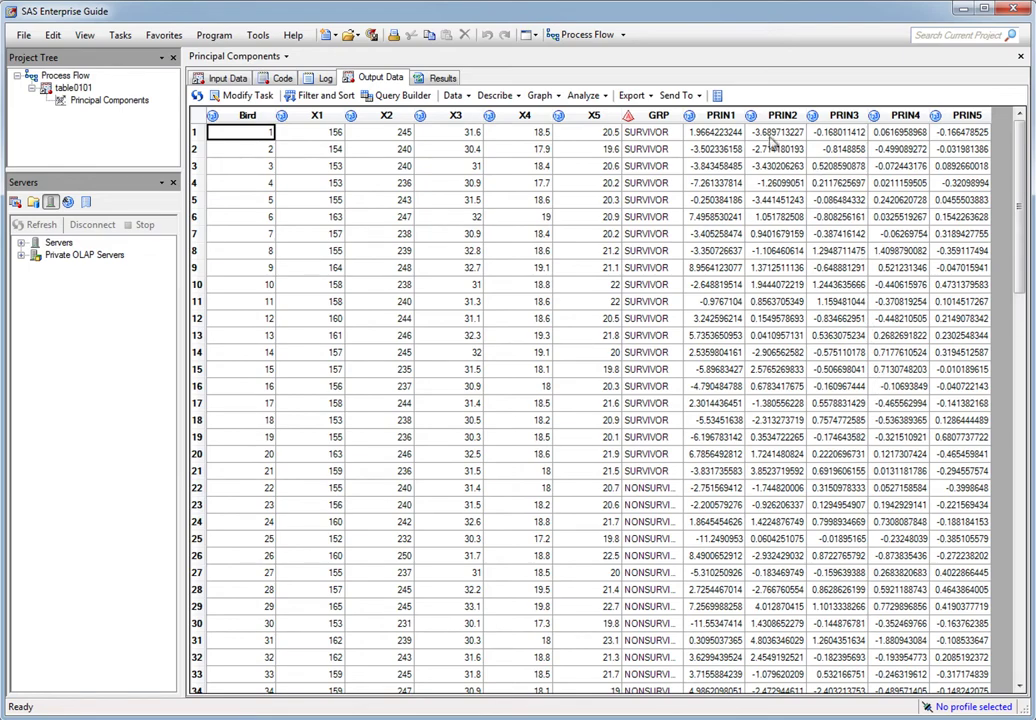
pyautogui.click(1020, 57)
pyautogui.doubleClick(360, 217)
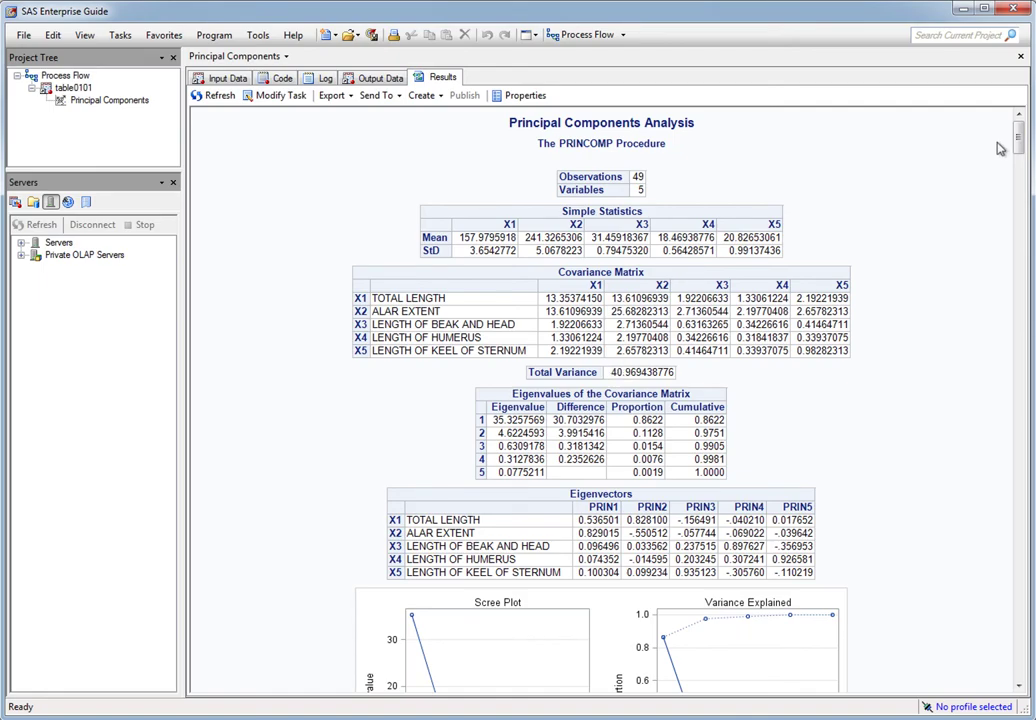
pyautogui.moveTo(1018, 140); pyautogui.dragTo(1018, 458)
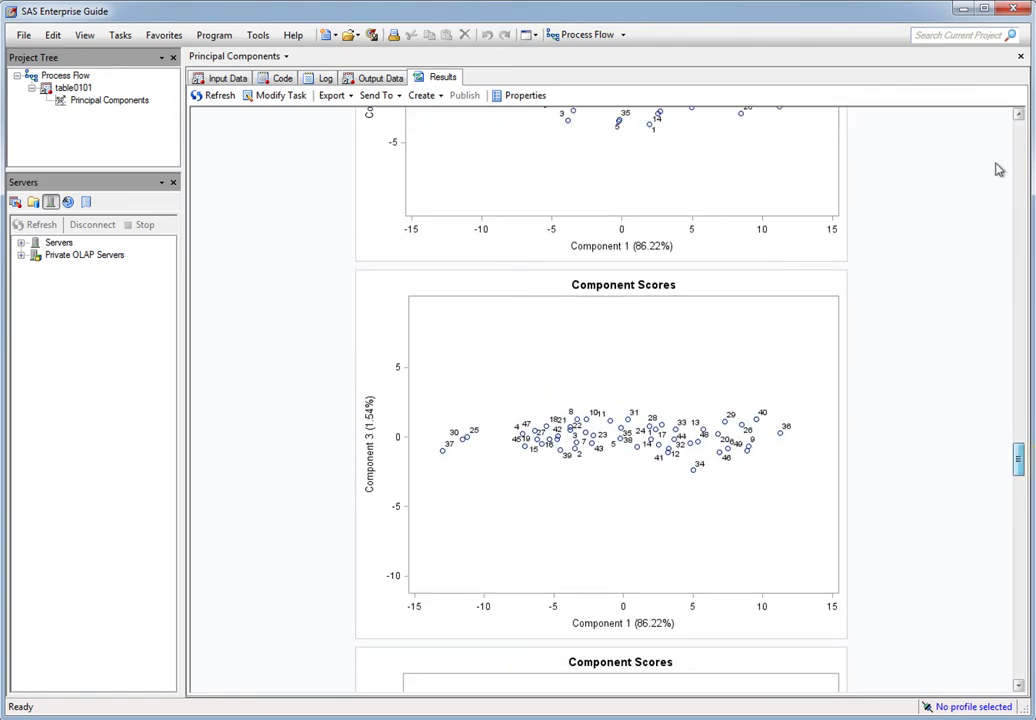
pyautogui.click(1021, 58)
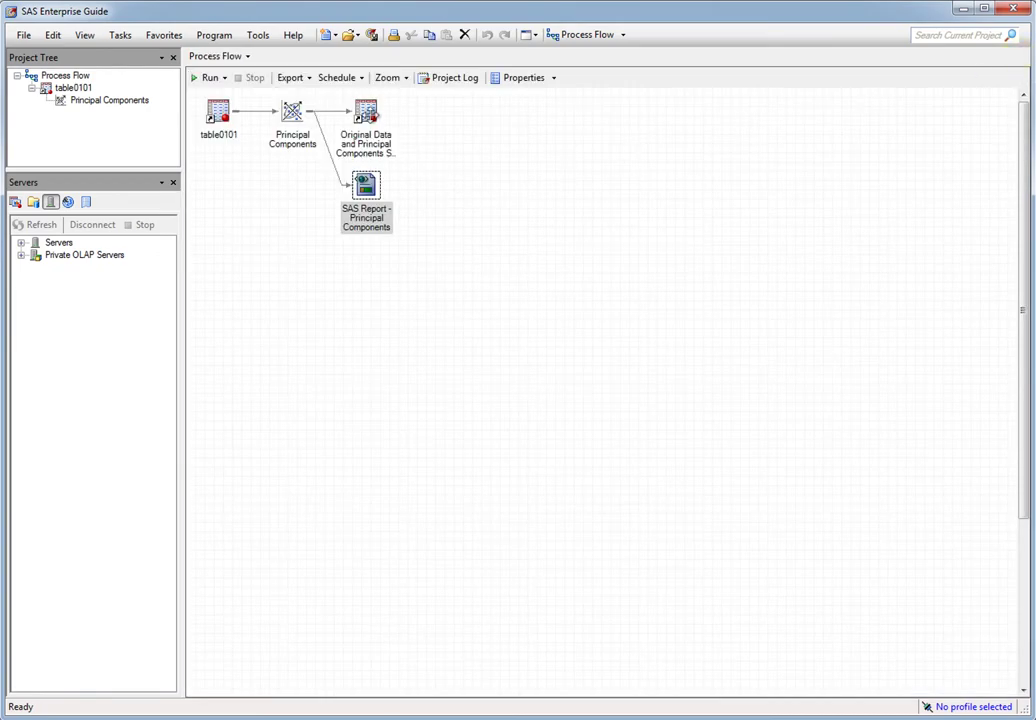
pyautogui.doubleClick(366, 112)
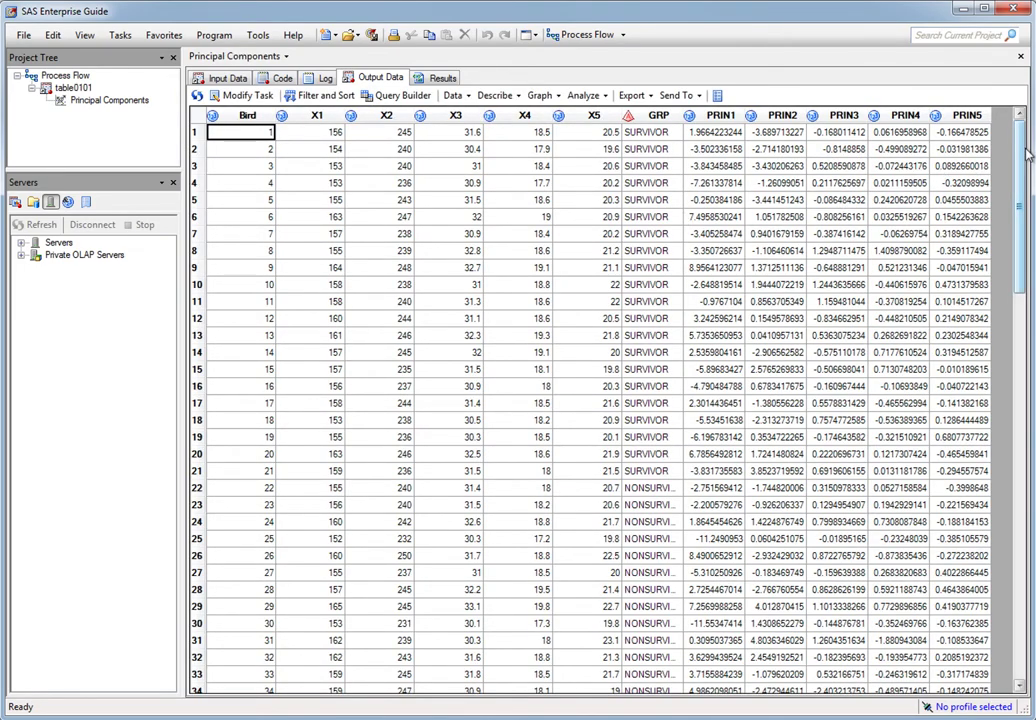
pyautogui.click(1021, 59)
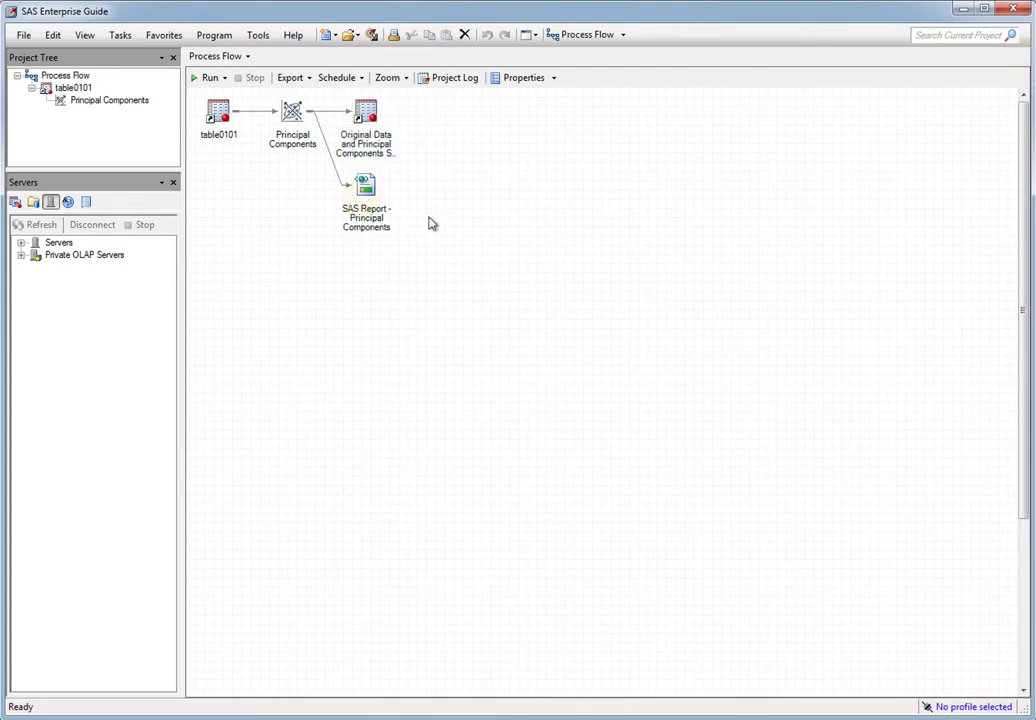
pyautogui.doubleClick(364, 184)
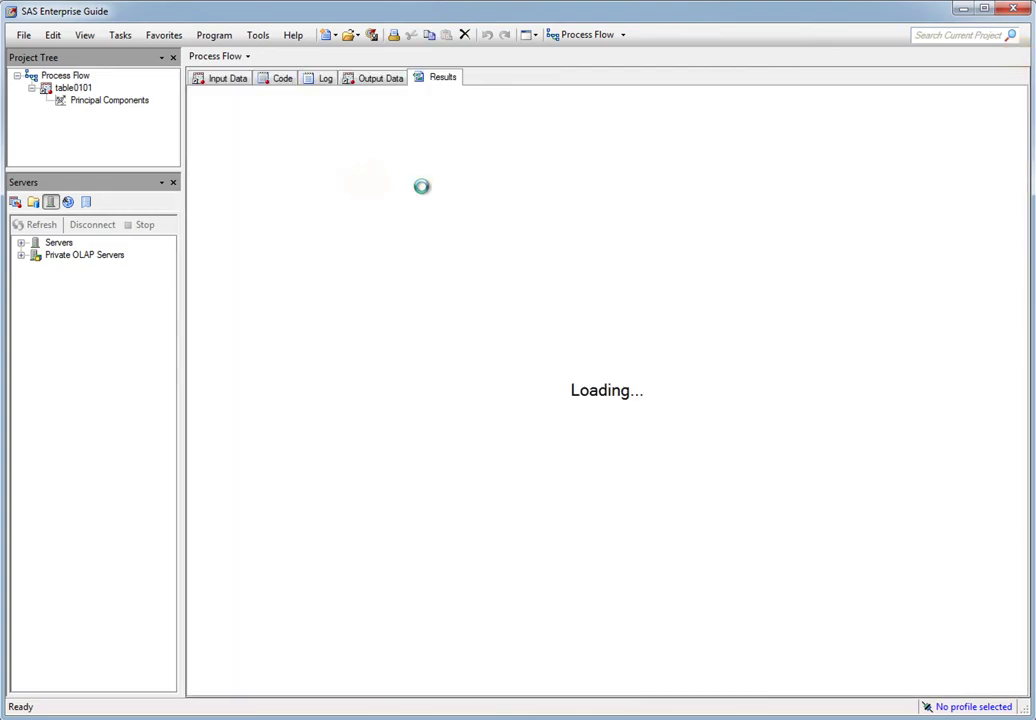
# Step: Review the report's pattern plots, then close the Principal Components results tab
pyautogui.moveTo(1018, 130); pyautogui.dragTo(1020, 213)
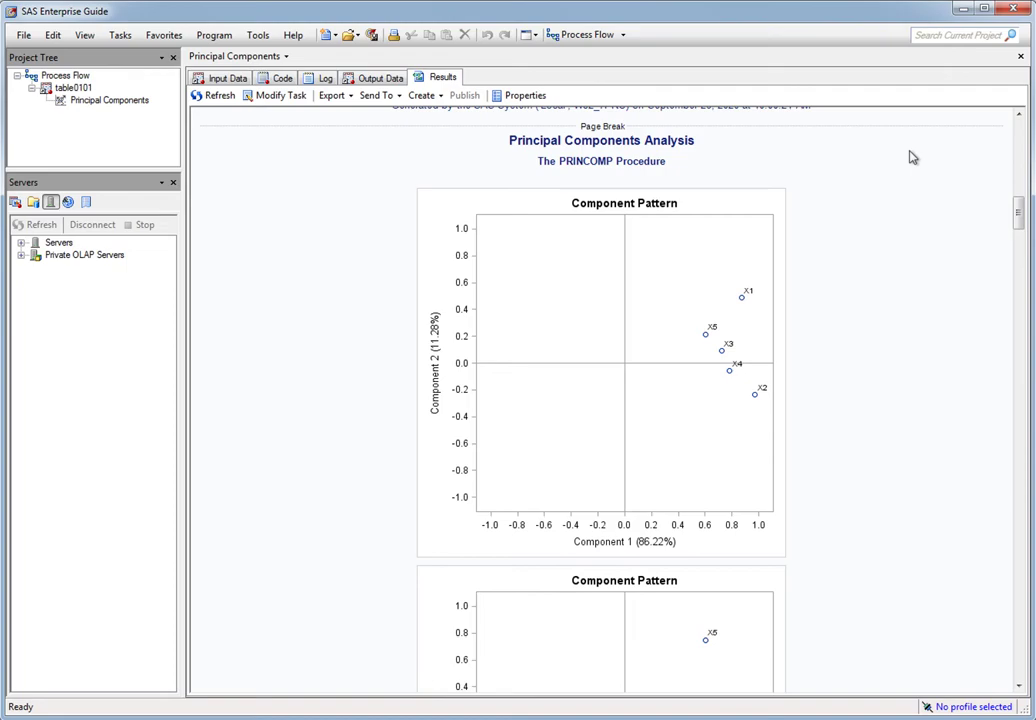
pyautogui.moveTo(1018, 212); pyautogui.dragTo(1020, 143)
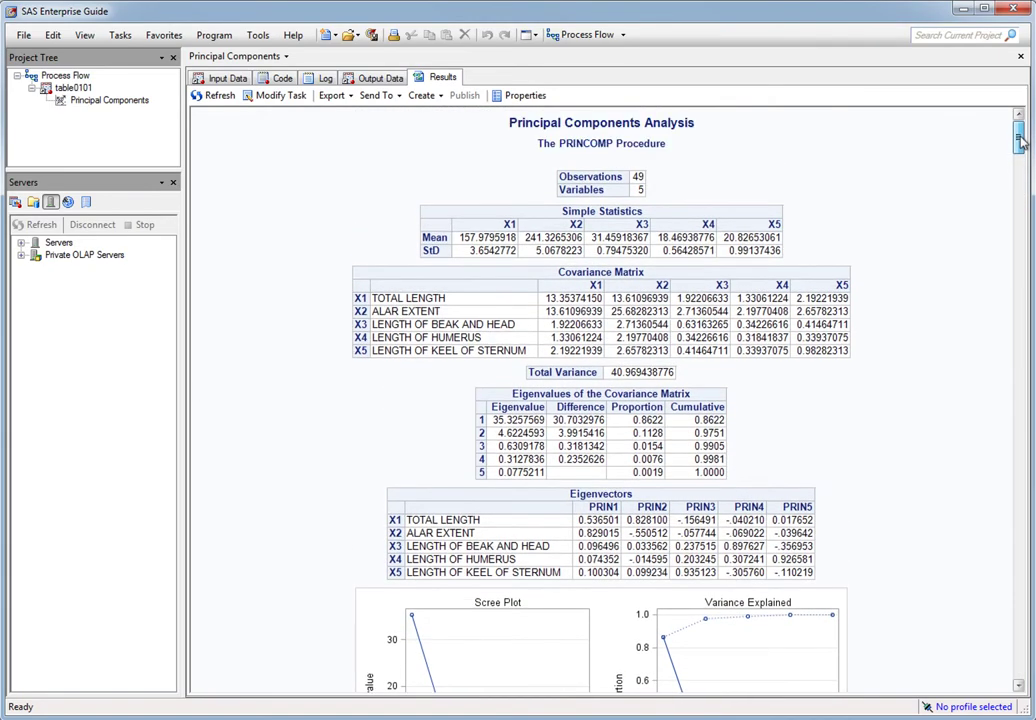
pyautogui.click(1020, 56)
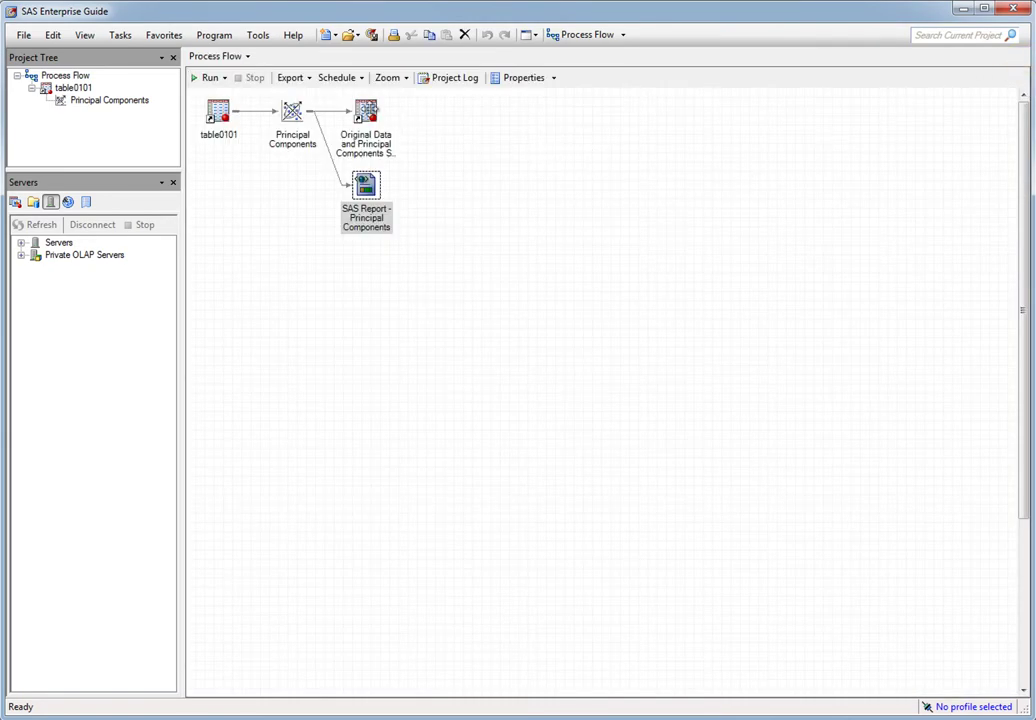
# Step: Open the saved component-scores table and start a Multivariate Correlations task on it
pyautogui.doubleClick(293, 108)
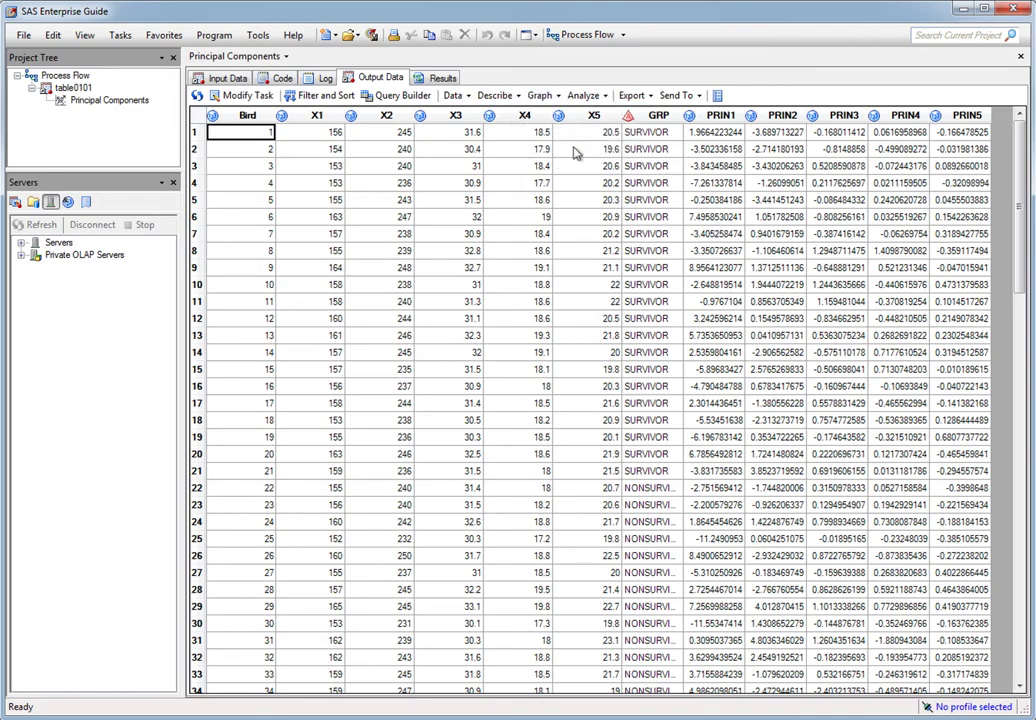
pyautogui.click(604, 96)
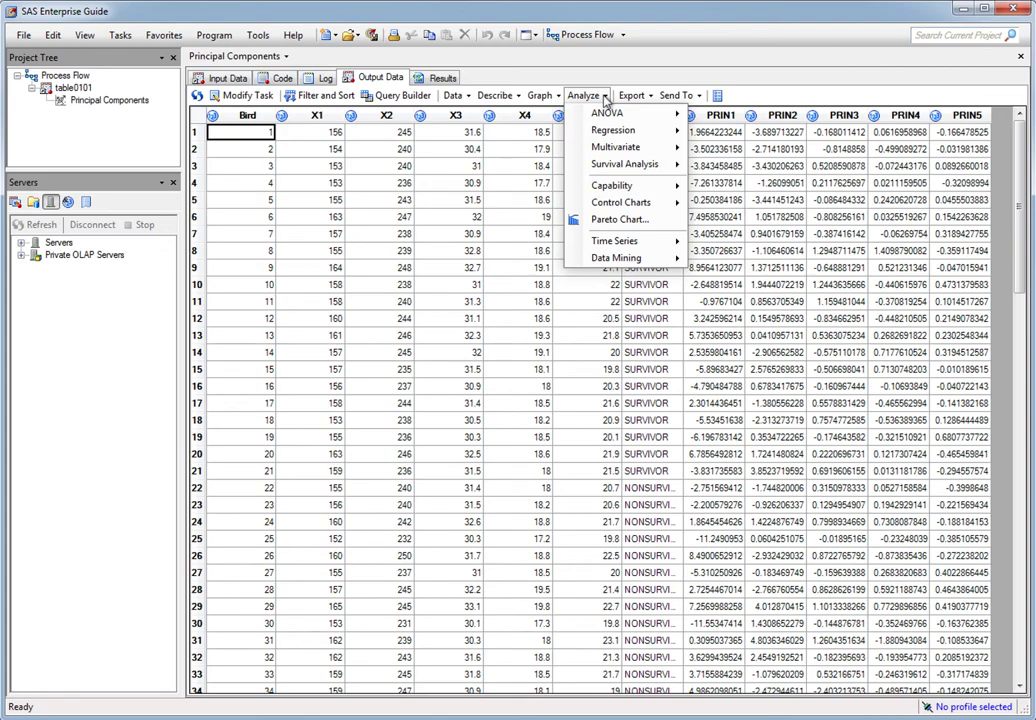
pyautogui.moveTo(645, 150)
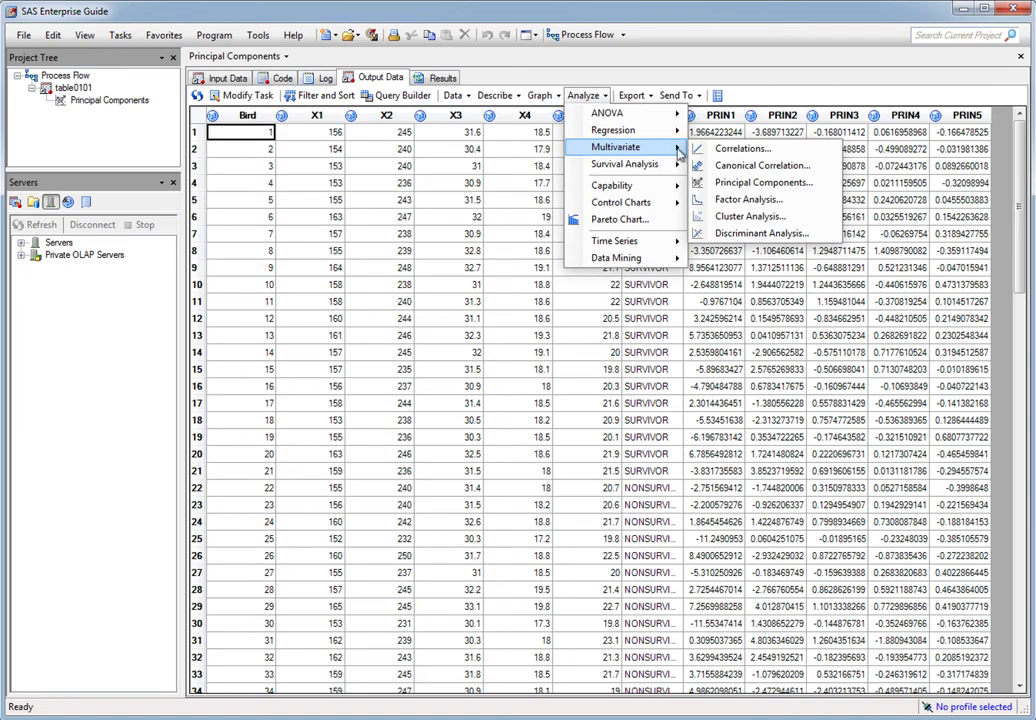
pyautogui.click(793, 152)
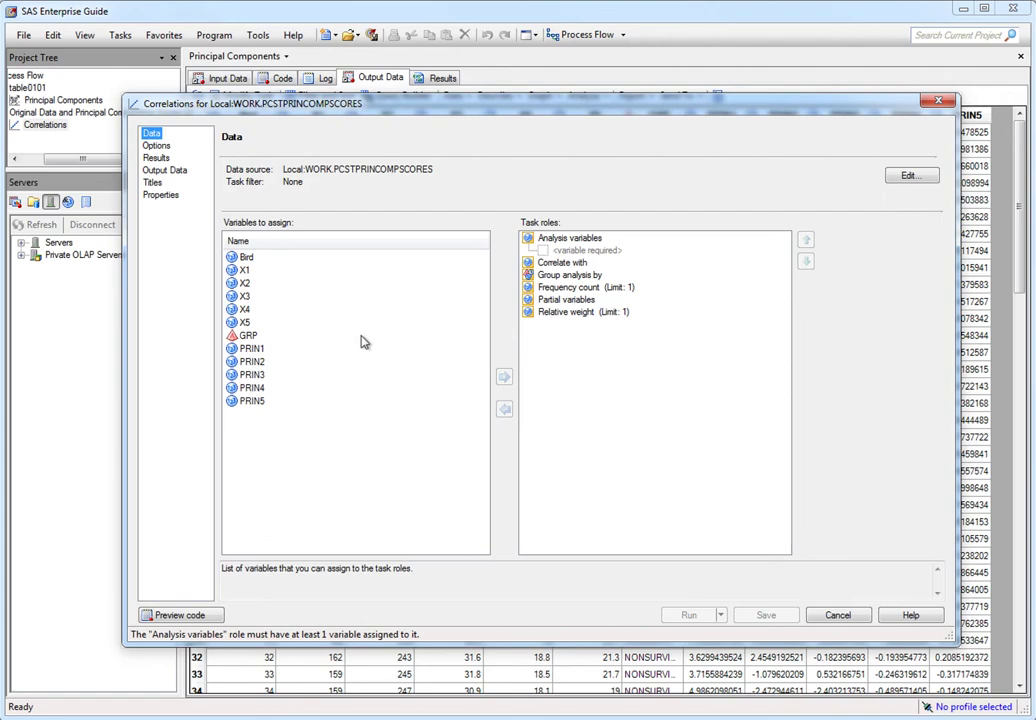
# Step: Assign PRIN1–PRIN5 as the correlation analysis variables
pyautogui.click(253, 349)
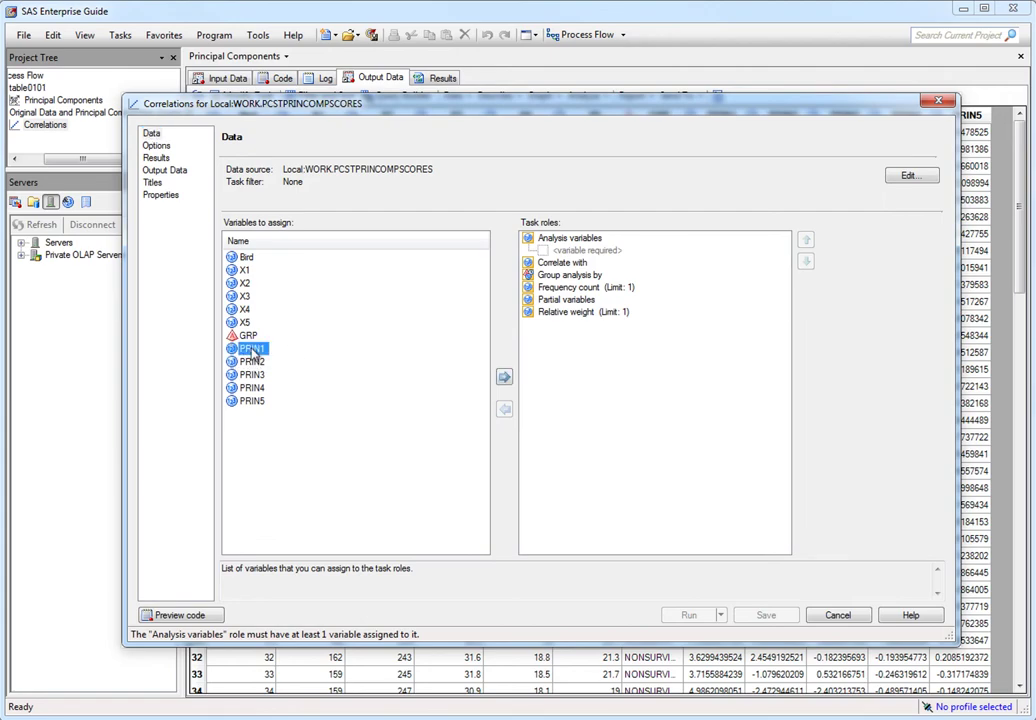
pyautogui.keyDown('shift'); pyautogui.click(252, 392); pyautogui.keyUp('shift')
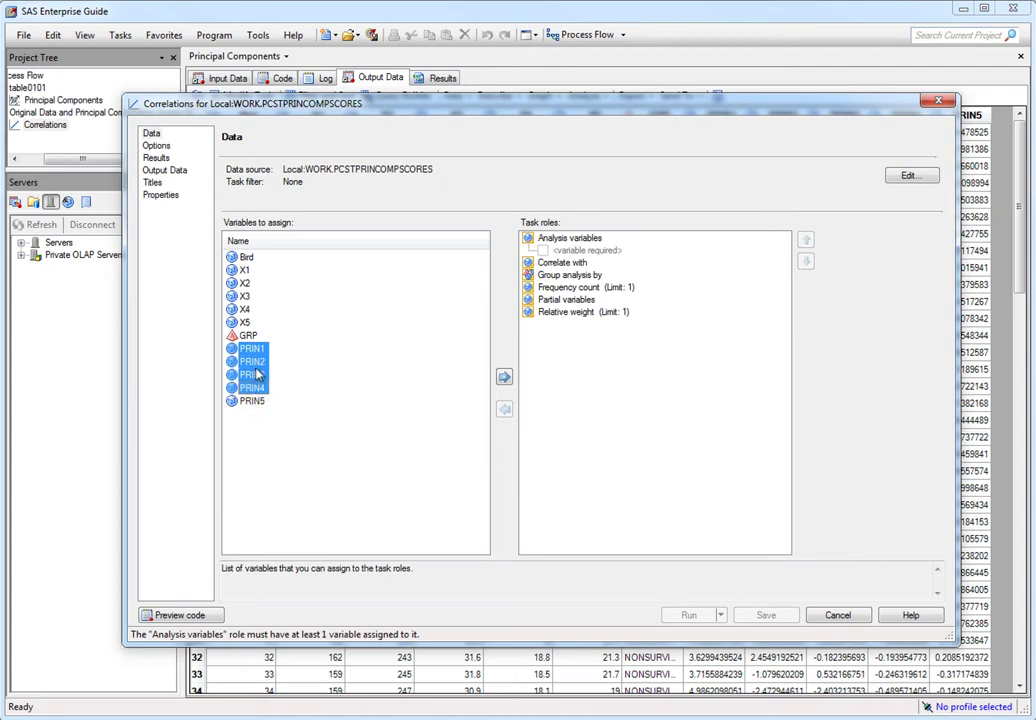
pyautogui.keyDown('shift'); pyautogui.click(252, 401); pyautogui.keyUp('shift')
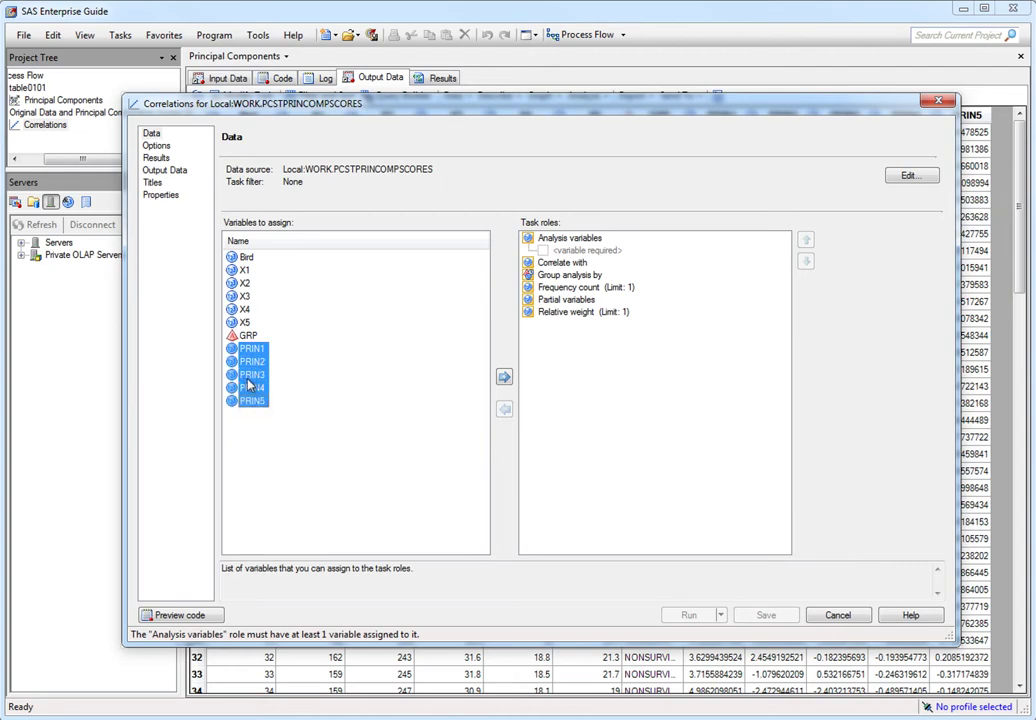
pyautogui.moveTo(255, 378); pyautogui.dragTo(565, 248)
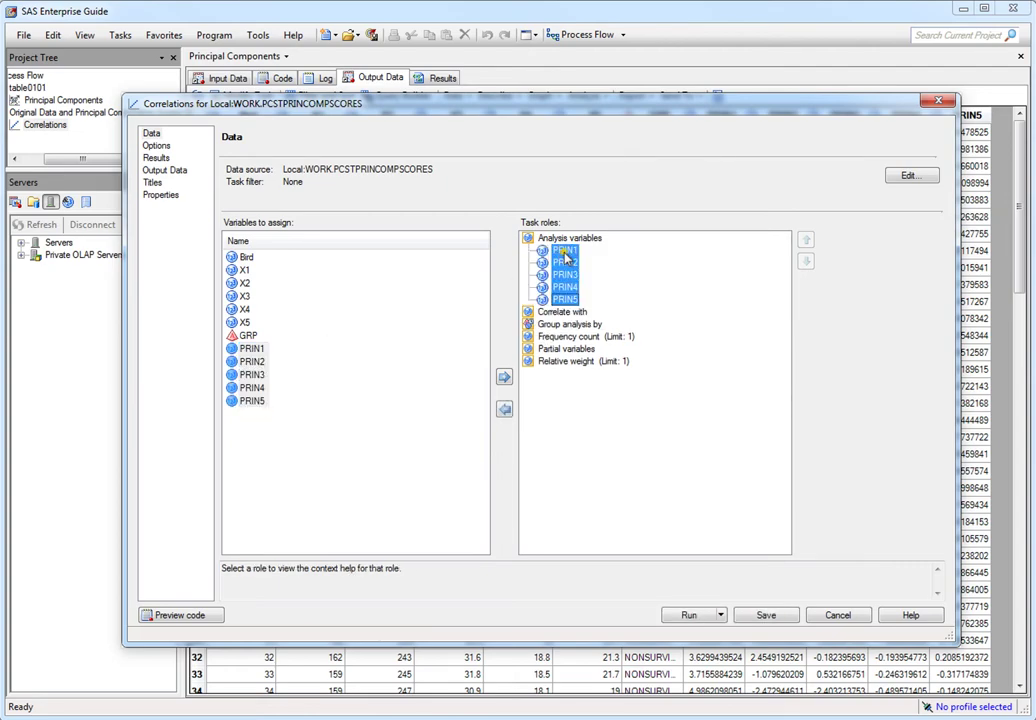
# Step: Assign X1–X5 as the variables to correlate with
pyautogui.click(296, 392)
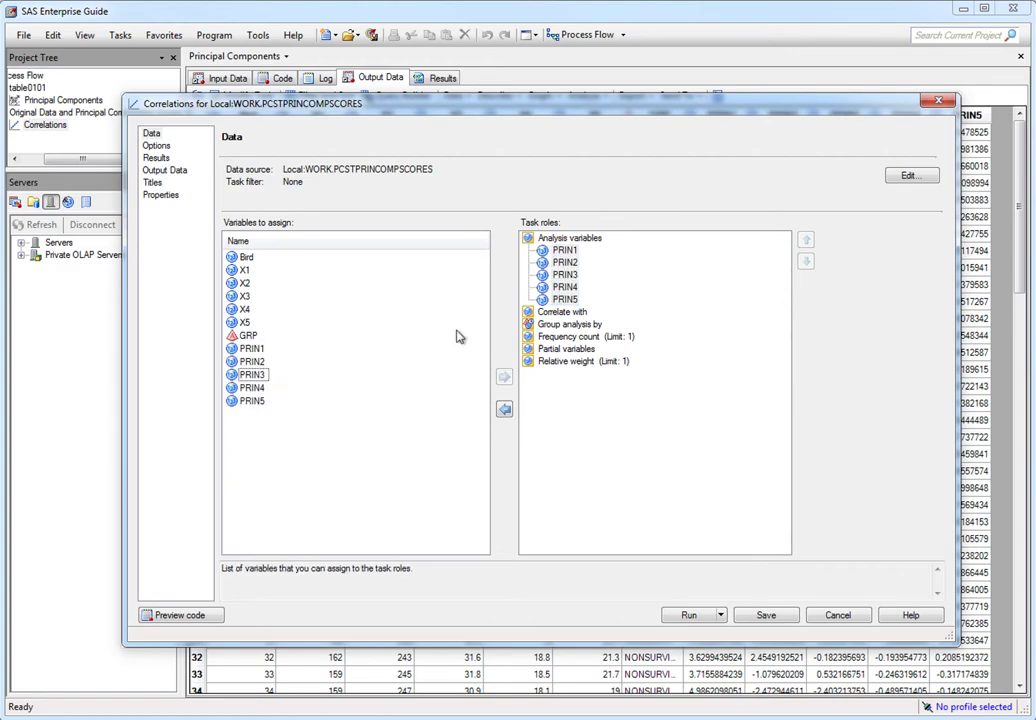
pyautogui.click(243, 270)
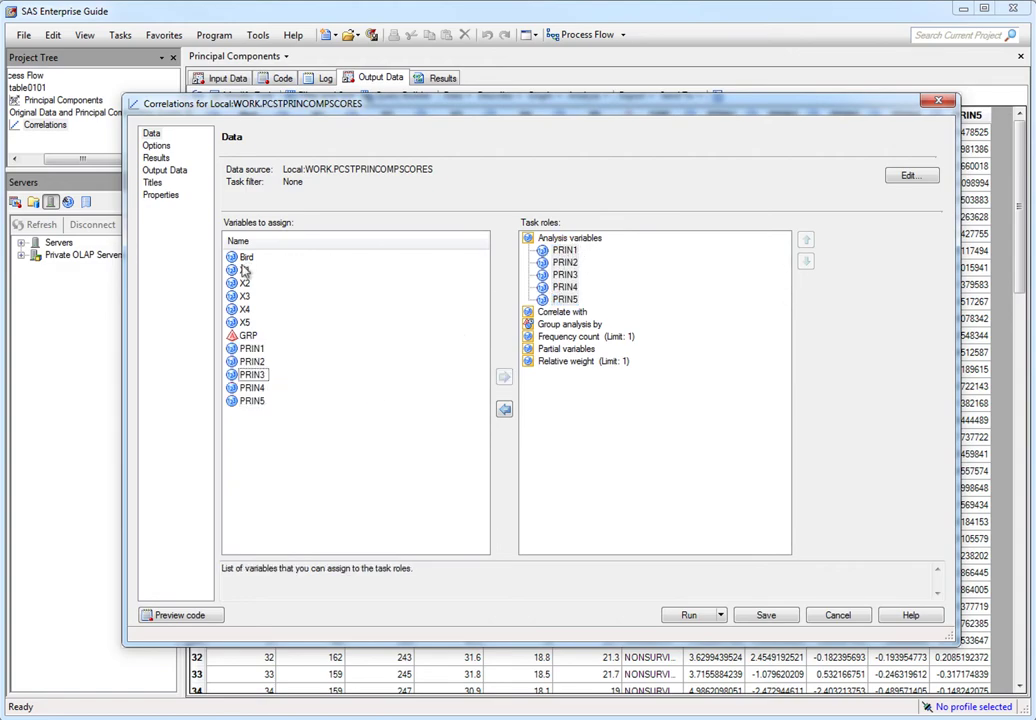
pyautogui.keyDown('shift'); pyautogui.click(244, 322); pyautogui.keyUp('shift')
pyautogui.moveTo(248, 300); pyautogui.dragTo(578, 316)
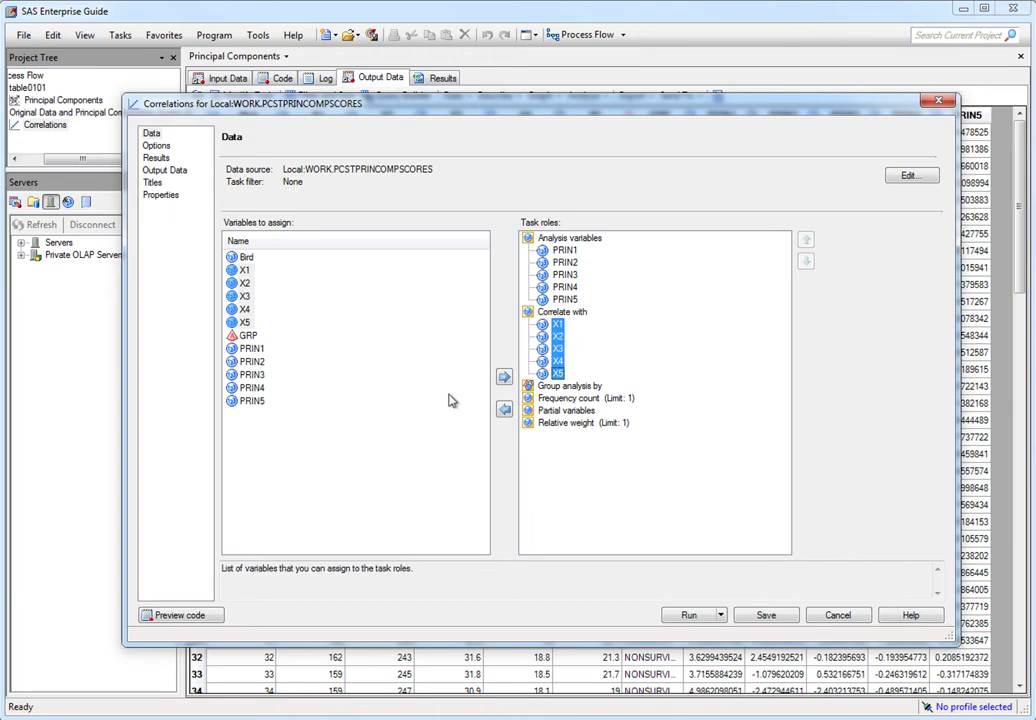
pyautogui.click(156, 146)
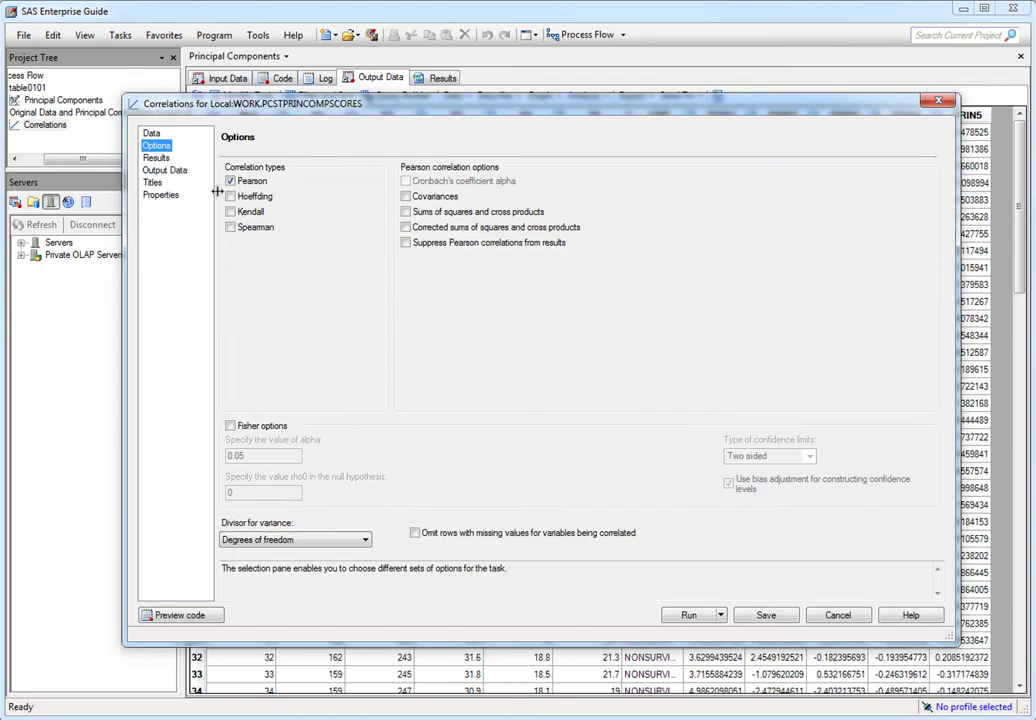
# Step: Add covariances and a scatter plot for each correlation pair, then review remaining task pages
pyautogui.click(406, 197)
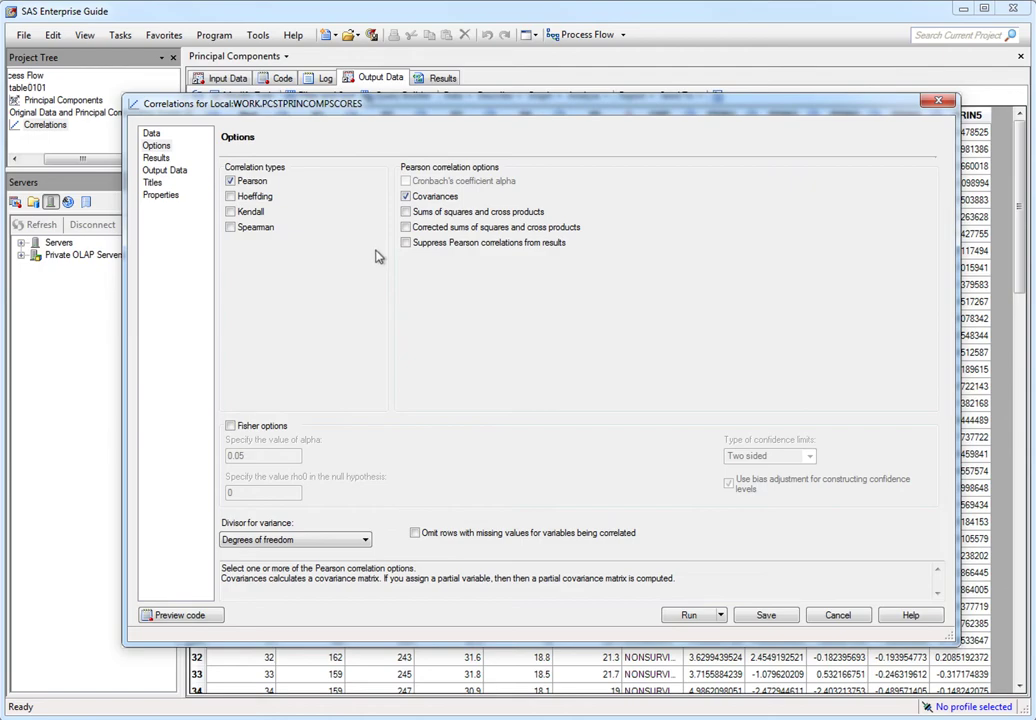
pyautogui.click(156, 158)
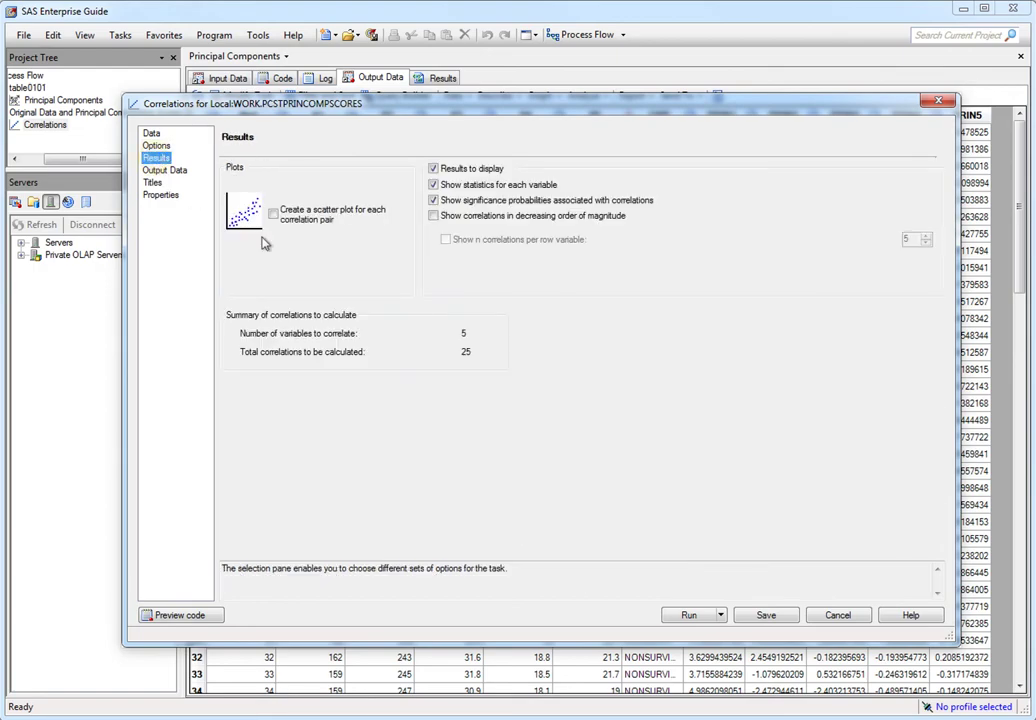
pyautogui.click(273, 213)
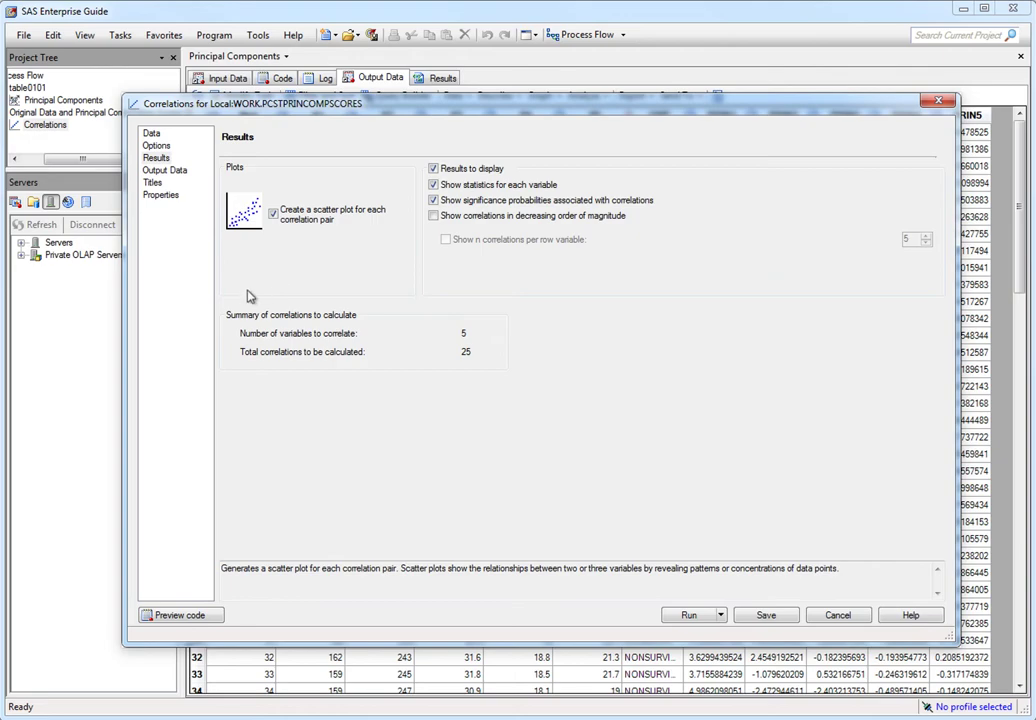
pyautogui.click(160, 172)
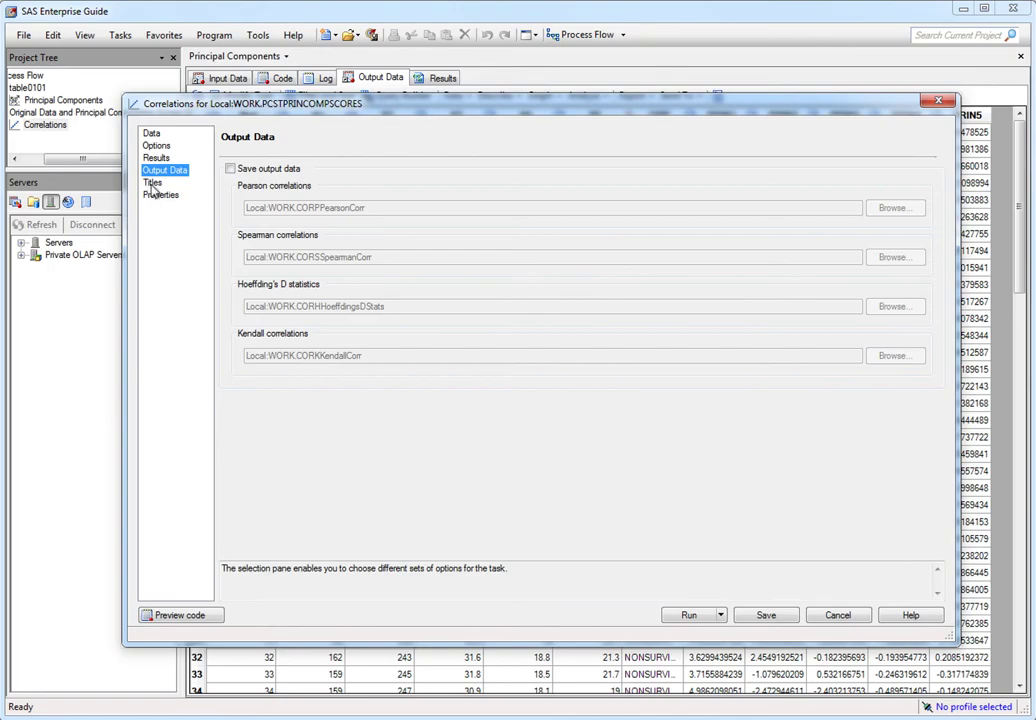
pyautogui.click(152, 183)
pyautogui.click(160, 195)
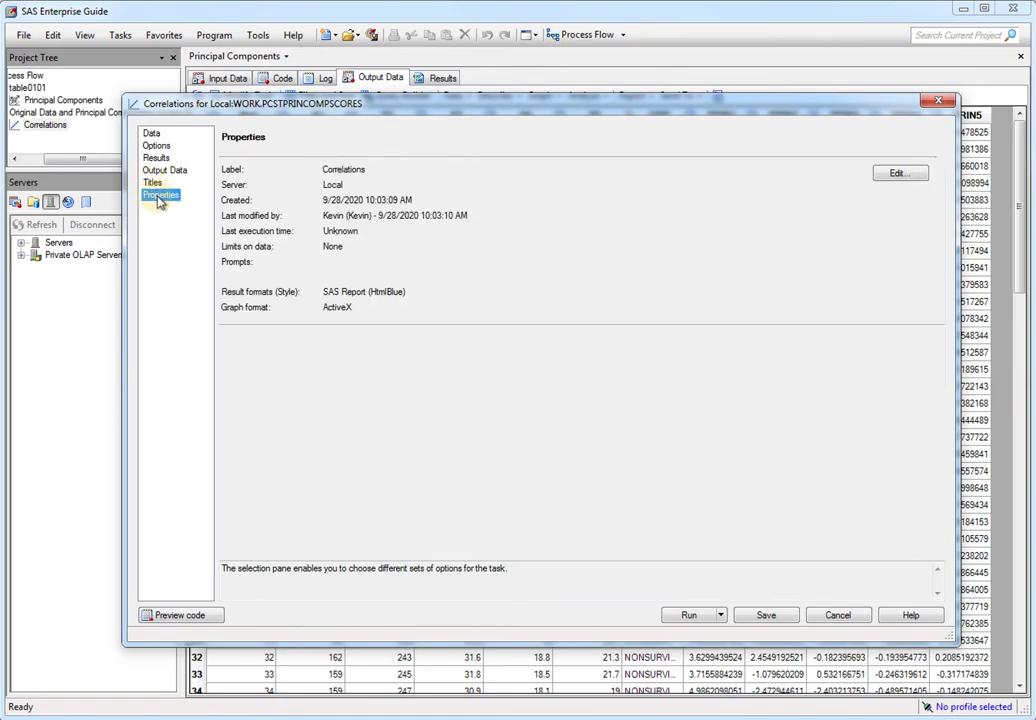
# Step: Run the correlation analysis and scroll through the Pearson correlation results
pyautogui.click(672, 614)
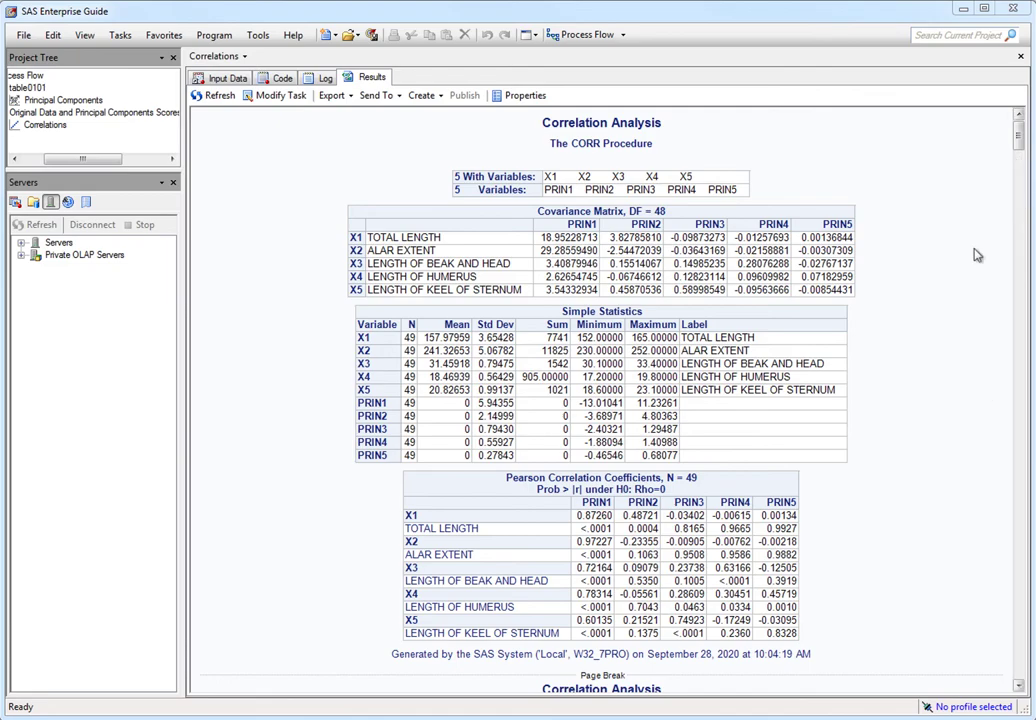
pyautogui.scroll(-3, 638, 333)
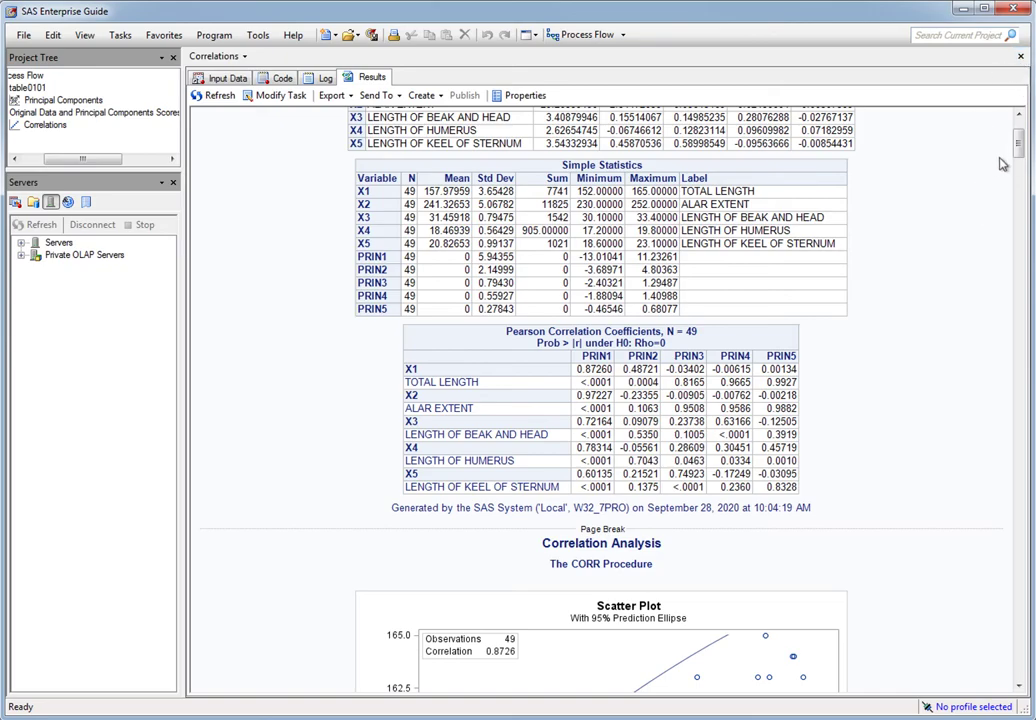
# Step: Browse the correlation scatter plots, return to the top, and close the Correlations results
pyautogui.moveTo(1018, 140); pyautogui.dragTo(1019, 175)
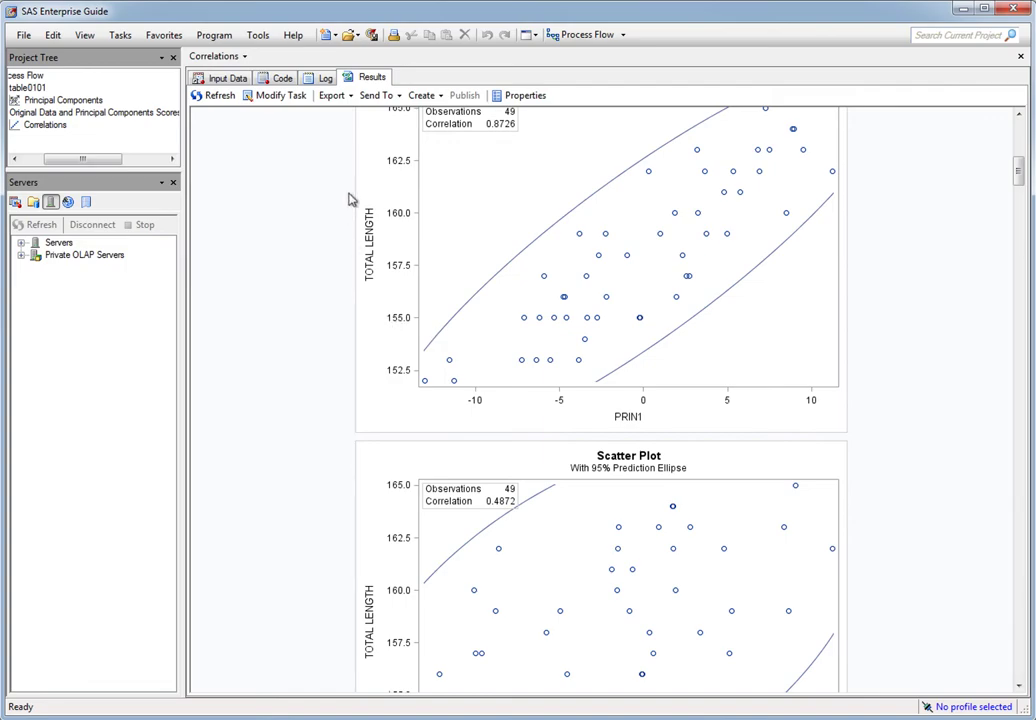
pyautogui.scroll(1, 1020, 170)
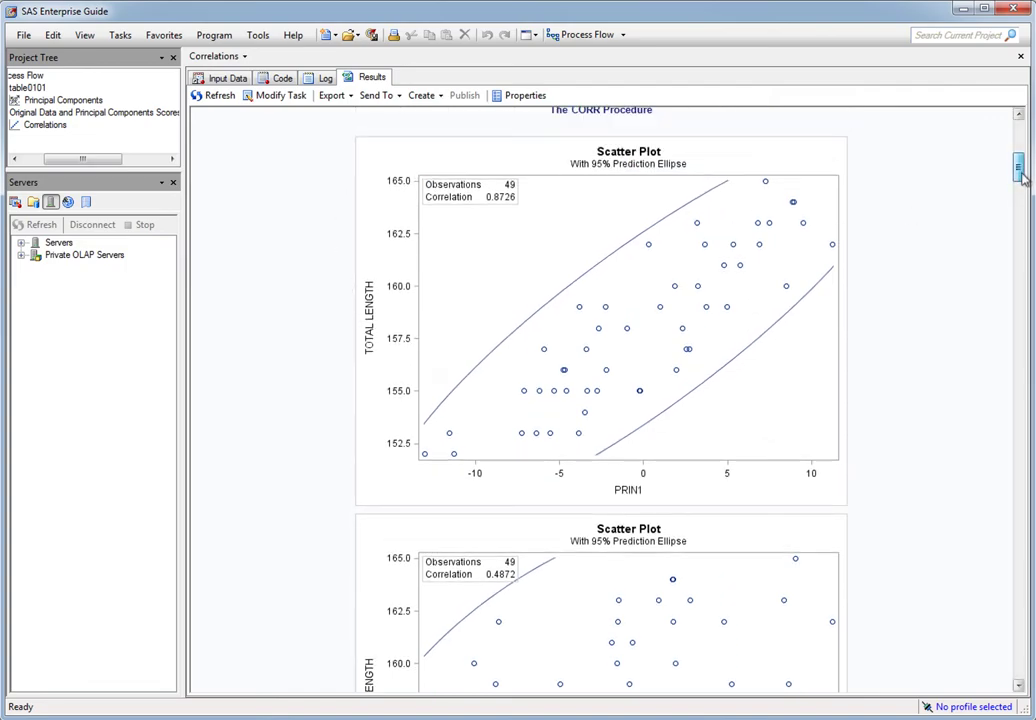
pyautogui.moveTo(1021, 175); pyautogui.dragTo(1020, 178)
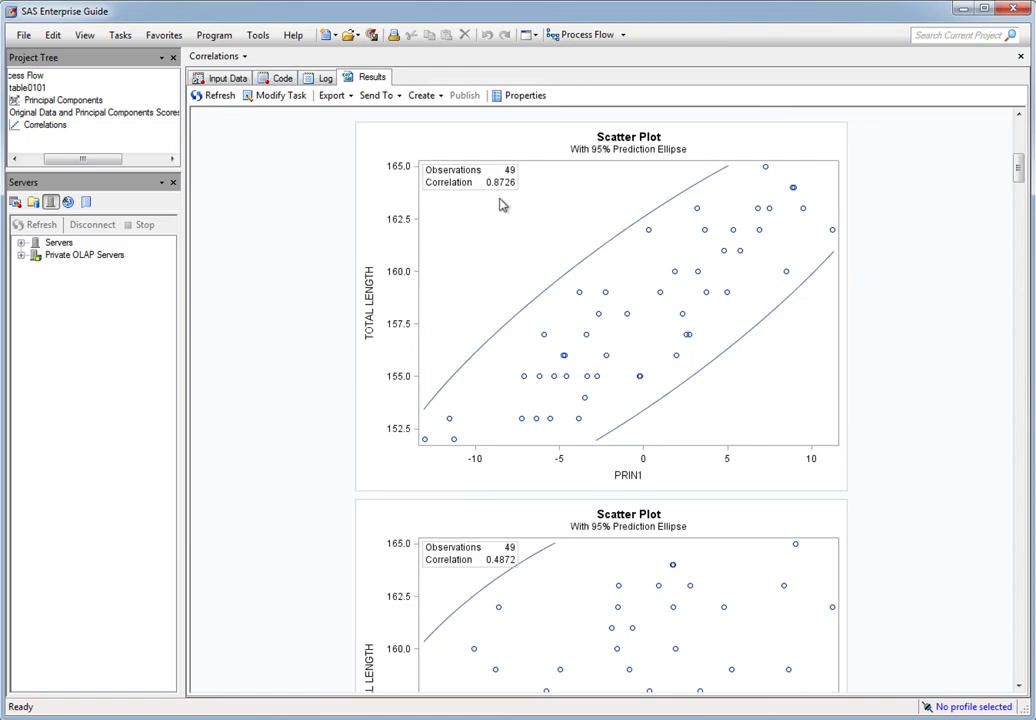
pyautogui.moveTo(1020, 168); pyautogui.dragTo(1016, 276)
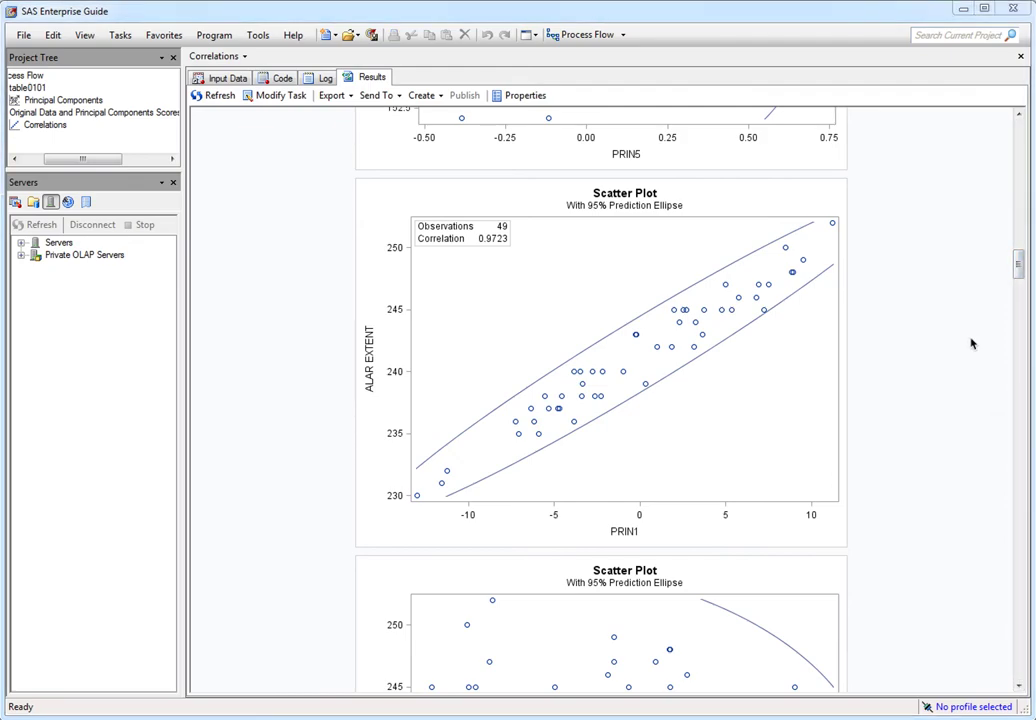
pyautogui.moveTo(1020, 268); pyautogui.dragTo(1017, 125)
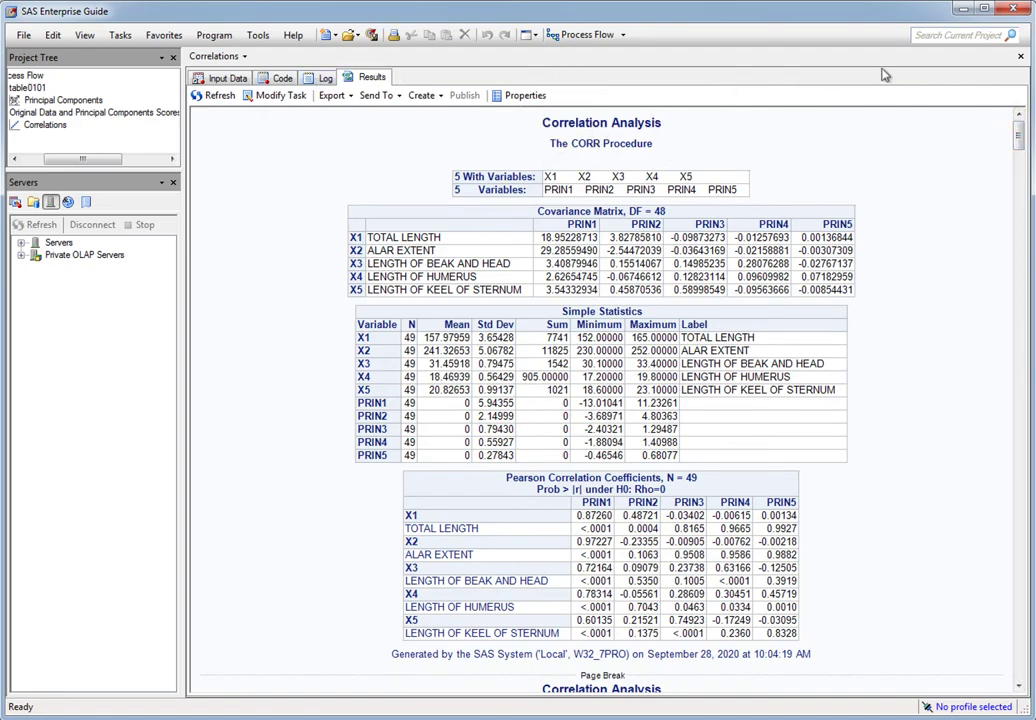
pyautogui.click(1020, 60)
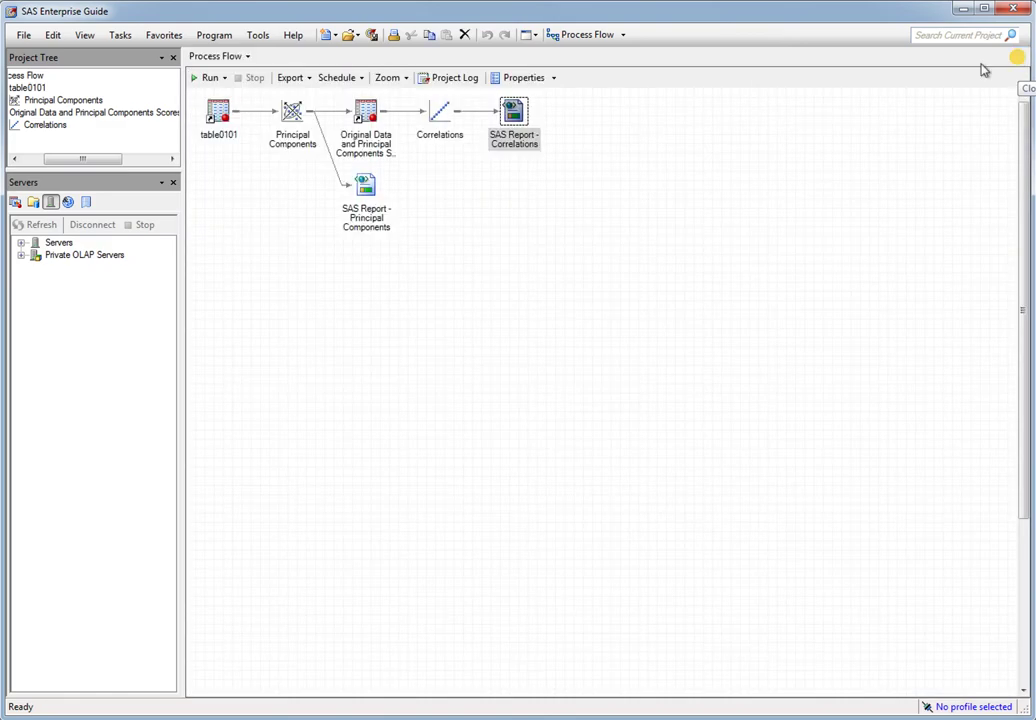
# Step: Reopen the SAS Report - Principal Components node from the process flow
pyautogui.doubleClick(365, 185)
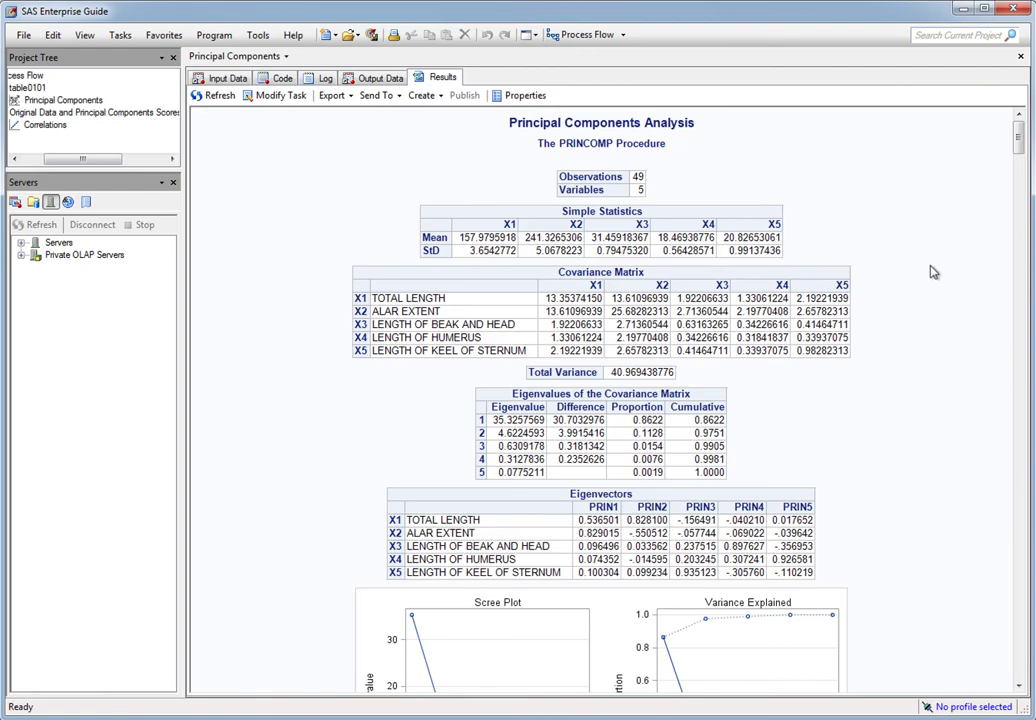
# Step: Scroll to the Component Pattern plots and close the Principal Components report
pyautogui.moveTo(1020, 147); pyautogui.dragTo(1023, 232)
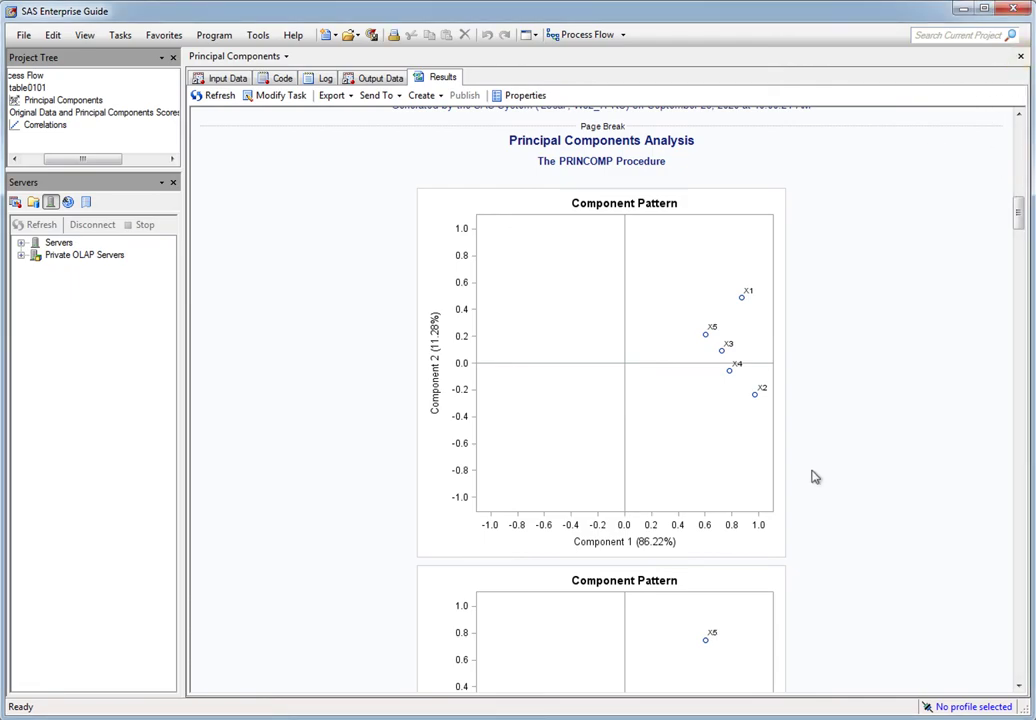
pyautogui.click(1020, 60)
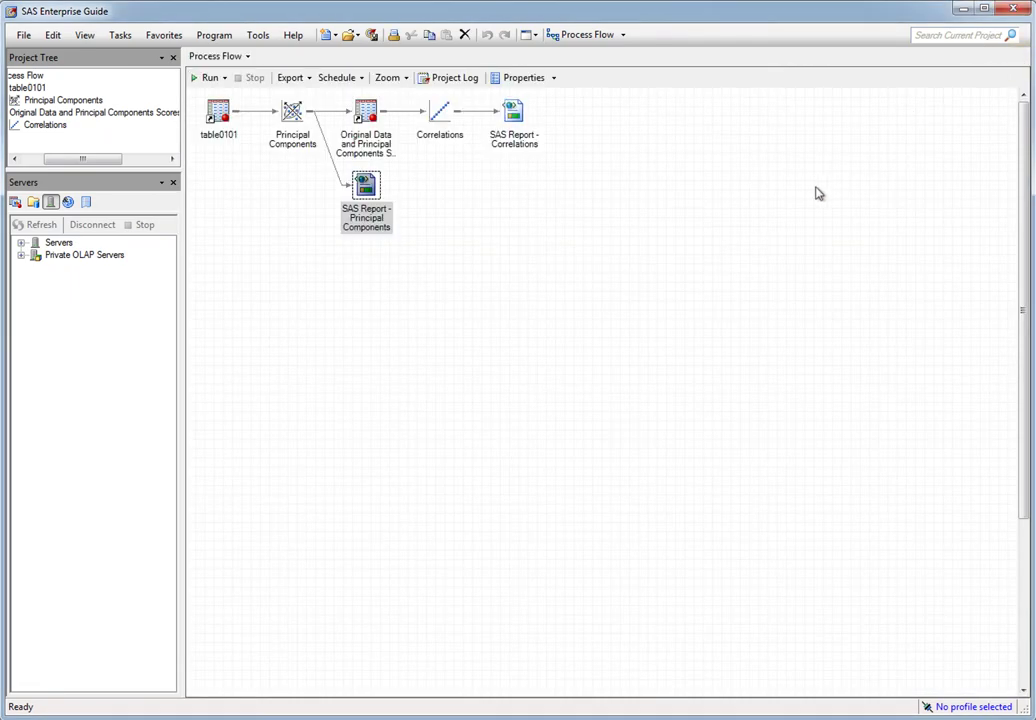